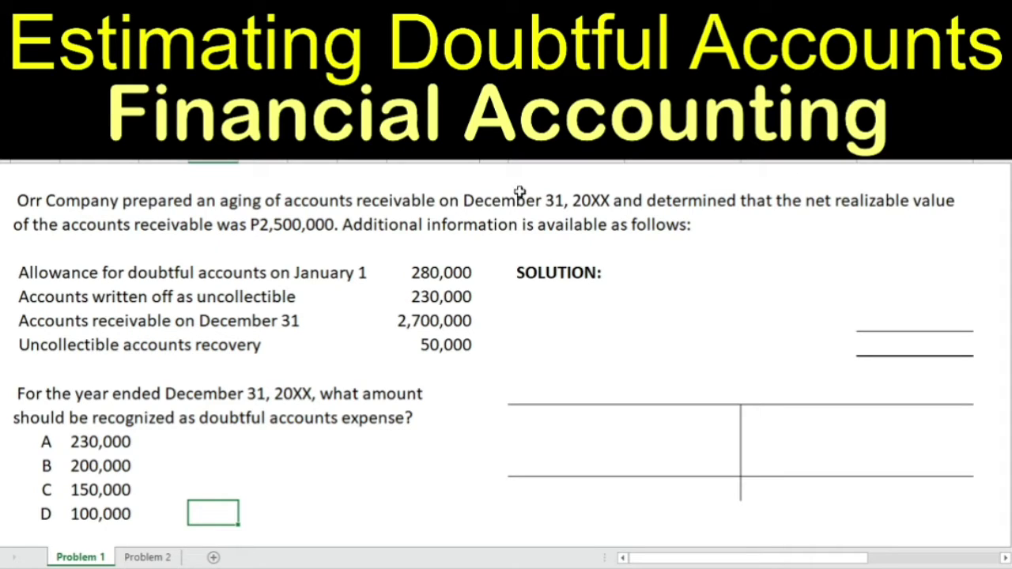
# - Review the given figures: 280,000 opening allowance, 230,000 written off, 2,700,000 receivables, 50,000 recovery
pyautogui.click(266, 205)
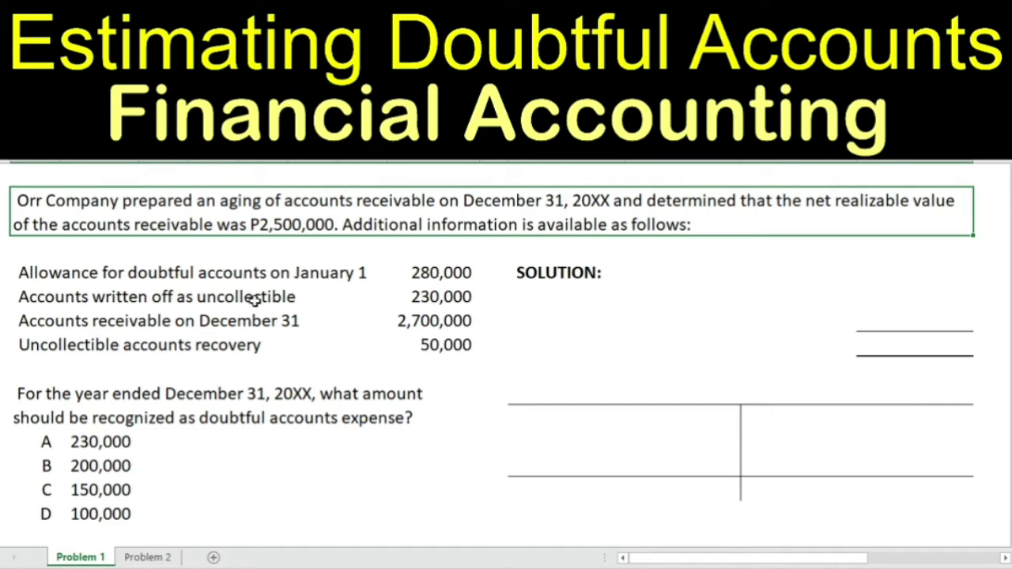
pyautogui.click(27, 276)
pyautogui.hotkey('ctrl', 'Right')
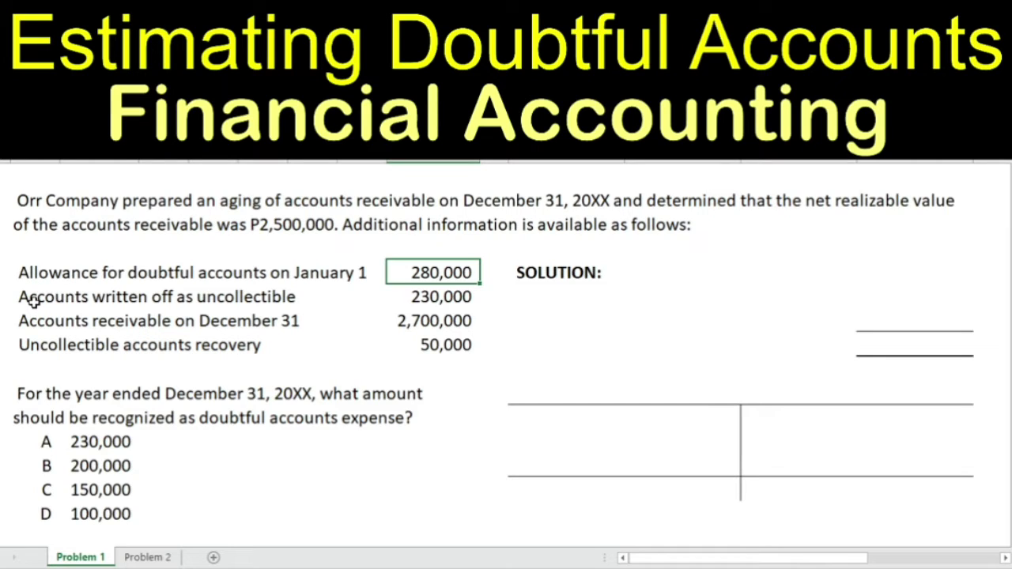
pyautogui.click(34, 300)
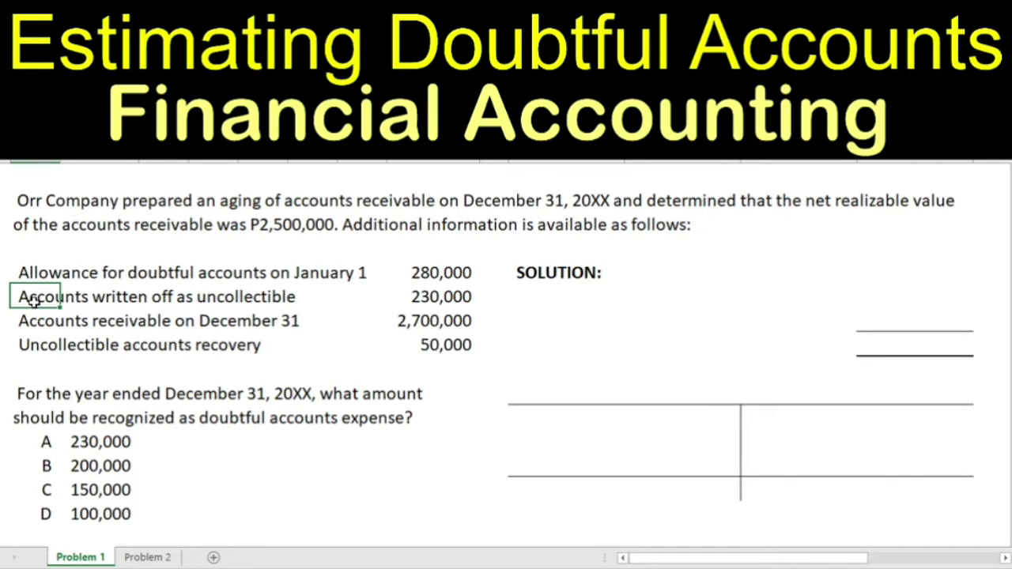
pyautogui.hotkey('ctrl', 'Right')
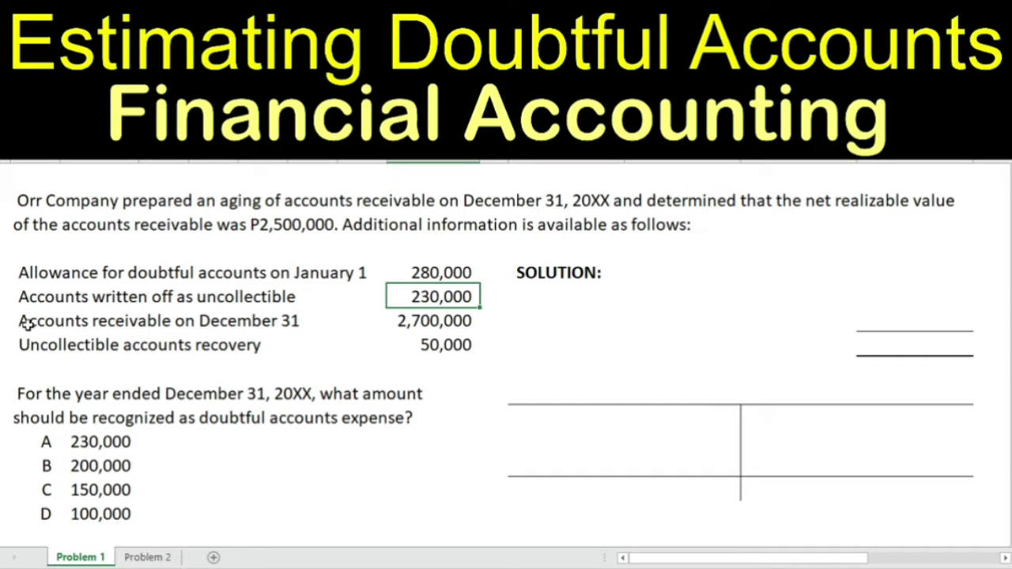
pyautogui.click(26, 324)
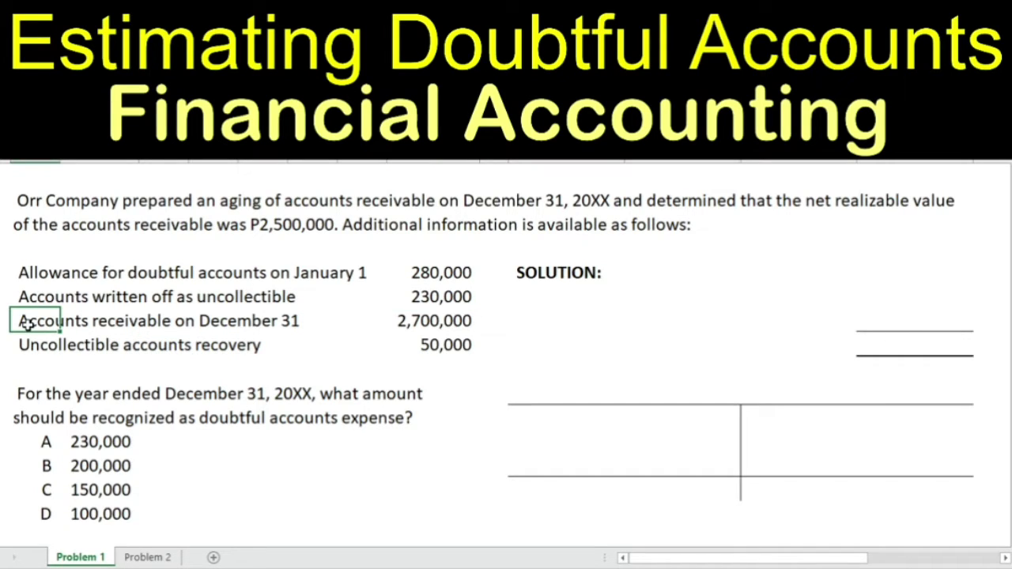
pyautogui.hotkey('ctrl', 'Right')
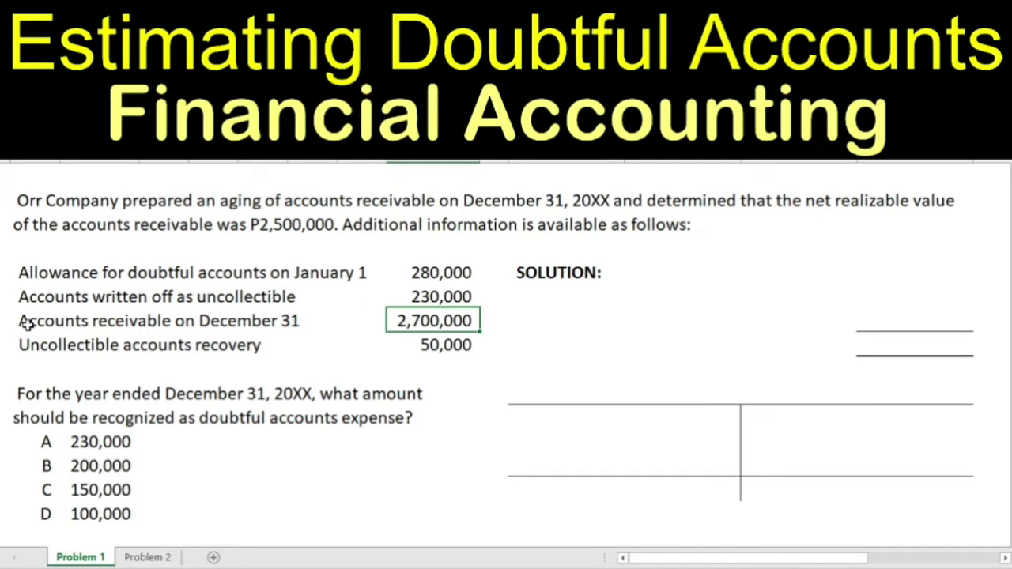
pyautogui.click(38, 350)
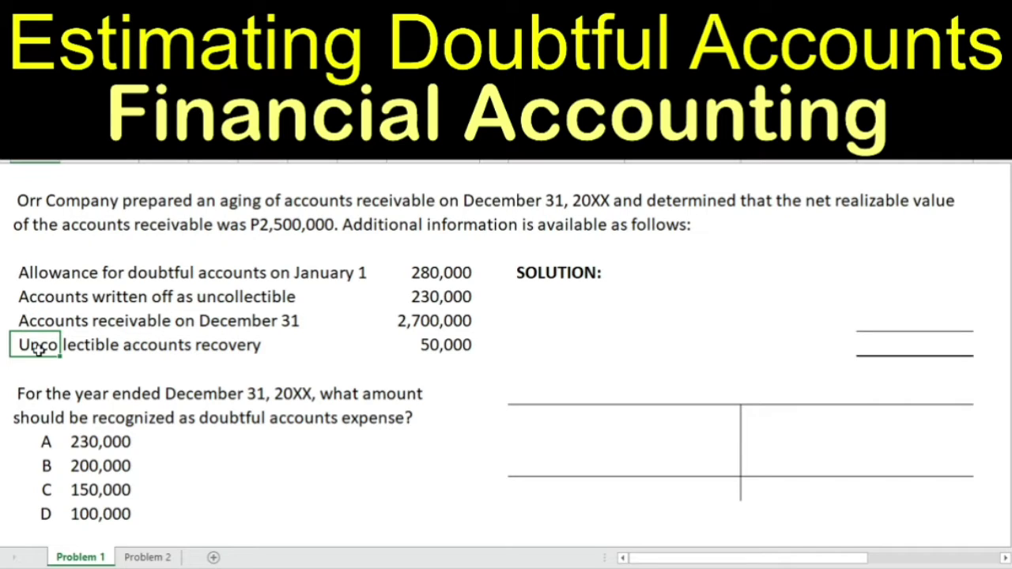
pyautogui.hotkey('ctrl', 'Right')
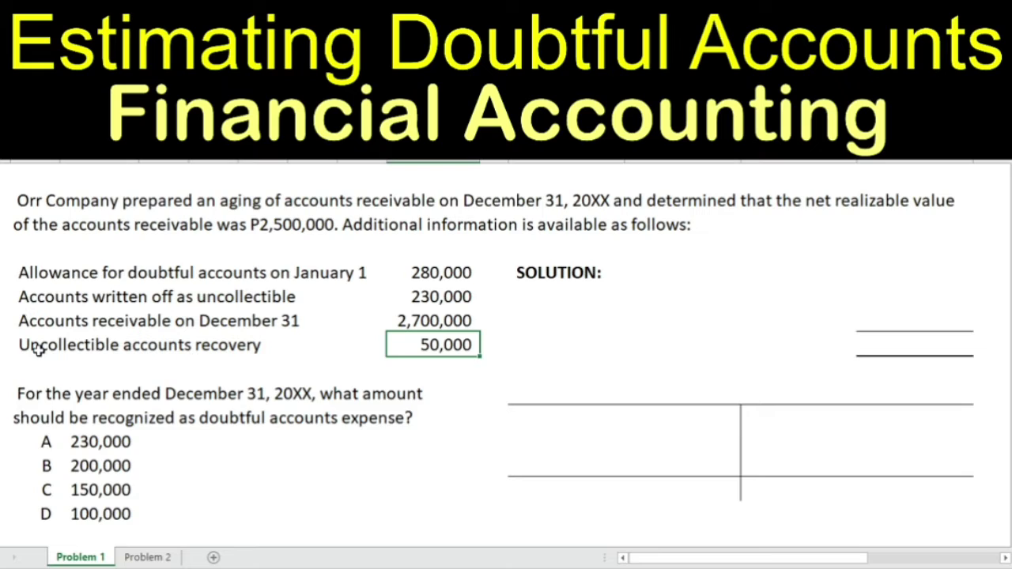
# - Review the expense question's answer choices: 230,000, 200,000, 150,000 and 100,000
pyautogui.click(93, 400)
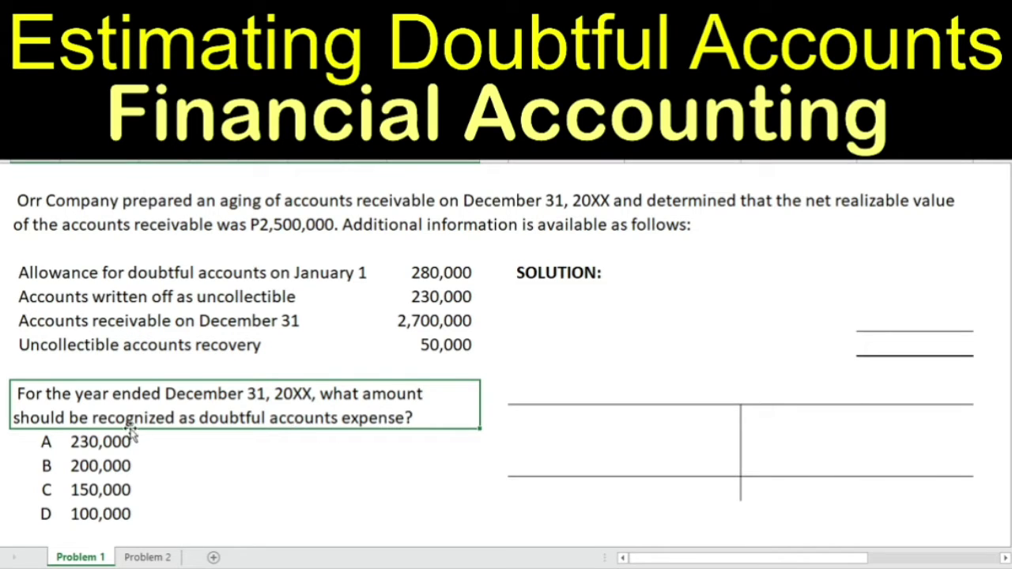
pyautogui.click(105, 440)
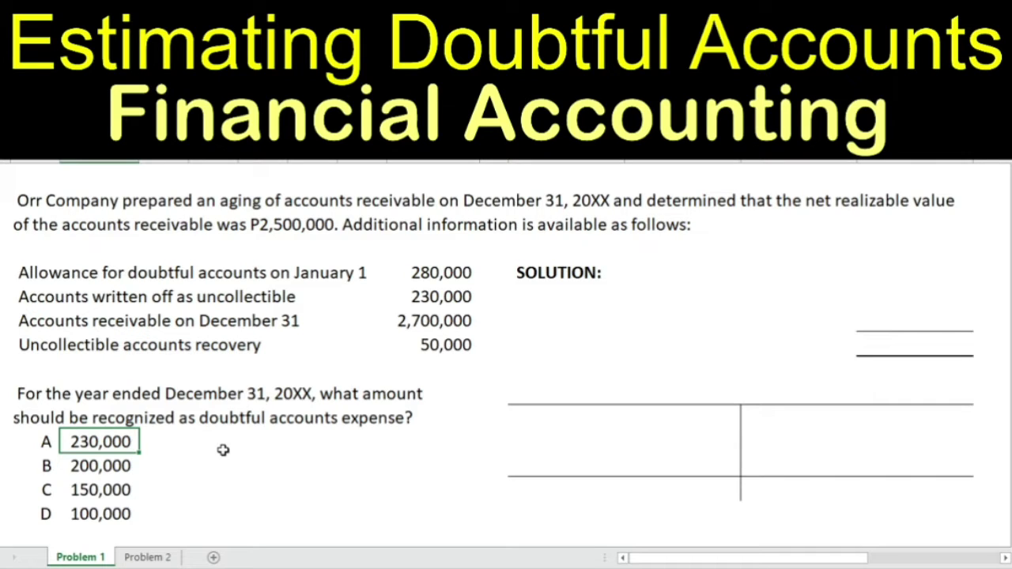
pyautogui.press('Down')
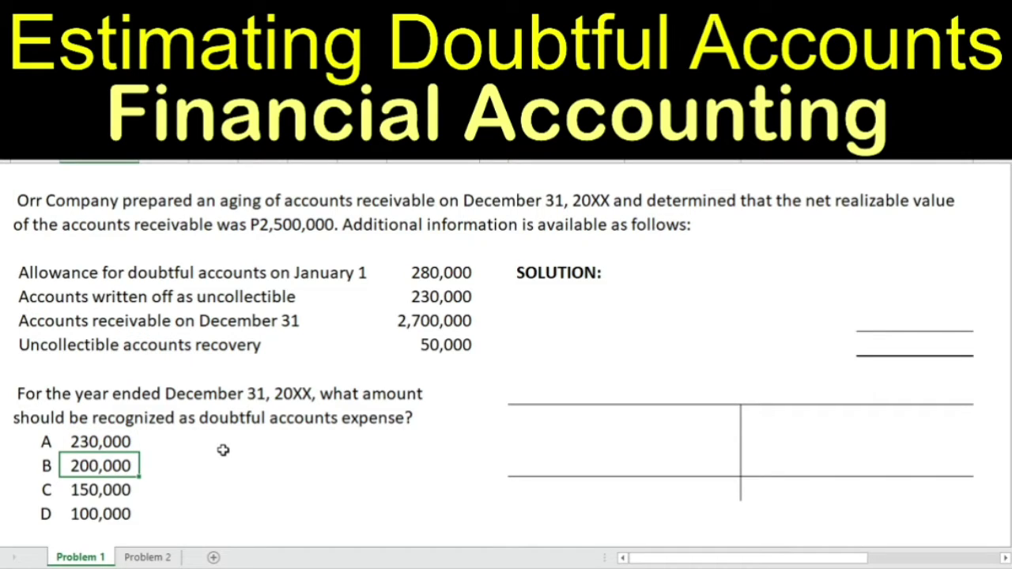
pyautogui.press('Down')
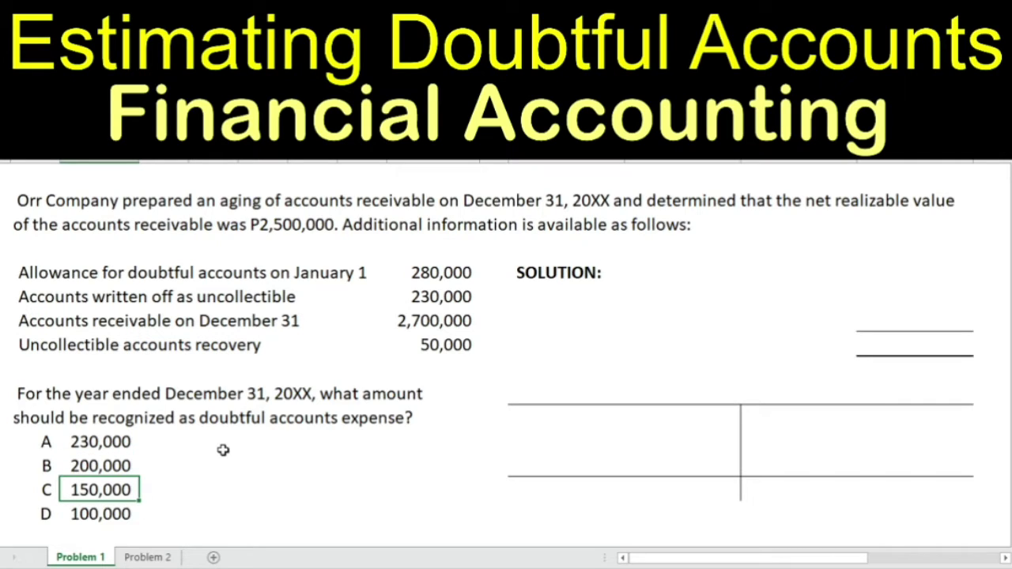
pyautogui.press('Down')
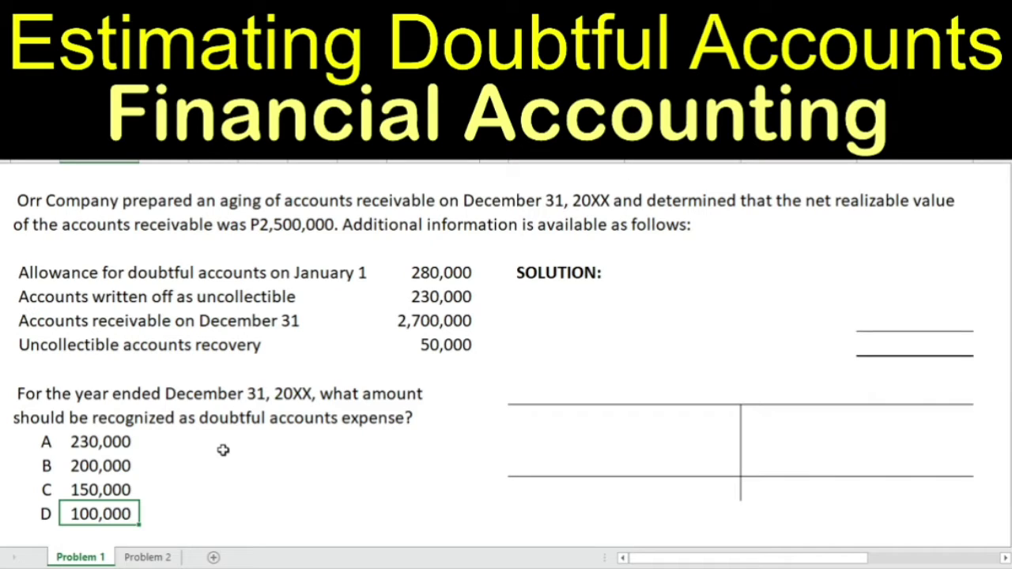
# - Outline the solution work area, the T-account heading and the four answer amounts
pyautogui.click(573, 275)
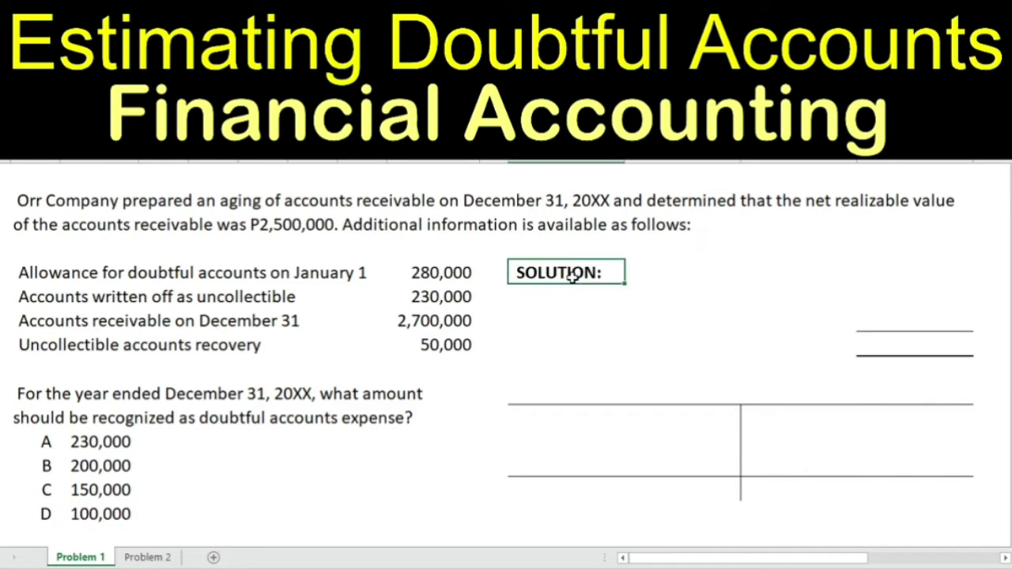
pyautogui.hotkey('shift', 'Down')
pyautogui.hotkey('shift', 'Down')
pyautogui.hotkey('shift', 'Down')
pyautogui.hotkey('shift', 'Down')
pyautogui.hotkey('shift', 'Down')
pyautogui.hotkey('shift', 'Down')
pyautogui.hotkey('shift', 'Down')
pyautogui.hotkey('shift', 'Right')
pyautogui.hotkey('shift', 'Right')
pyautogui.hotkey('shift', 'Right')
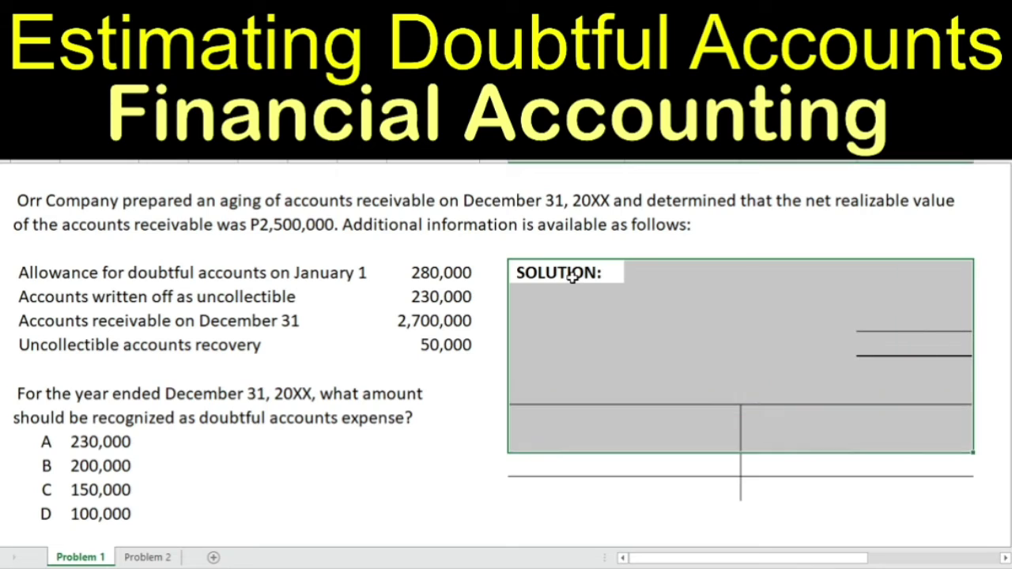
pyautogui.hotkey('shift', 'Down')
pyautogui.hotkey('shift', 'Down')
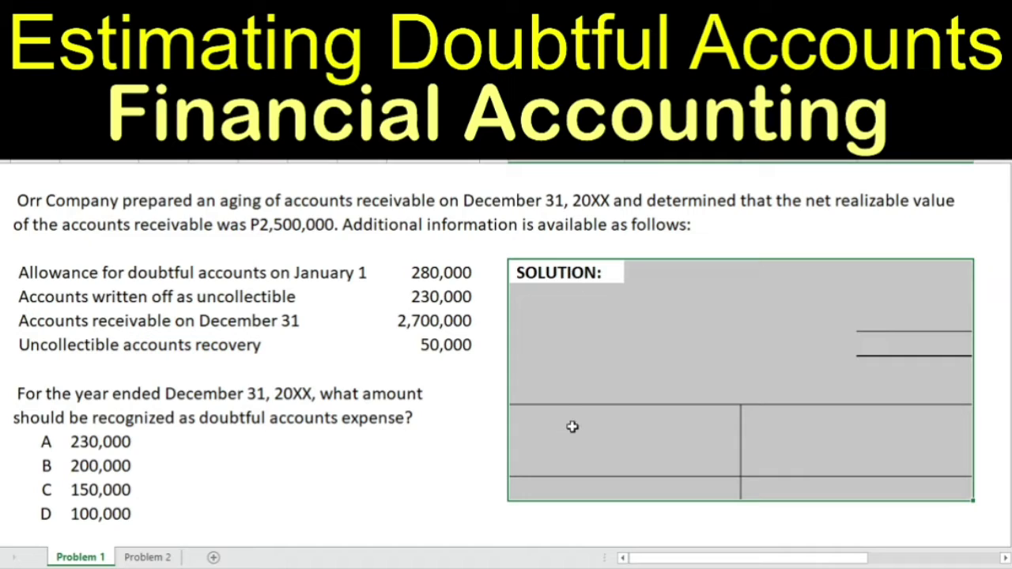
pyautogui.click(693, 410)
pyautogui.press('Up')
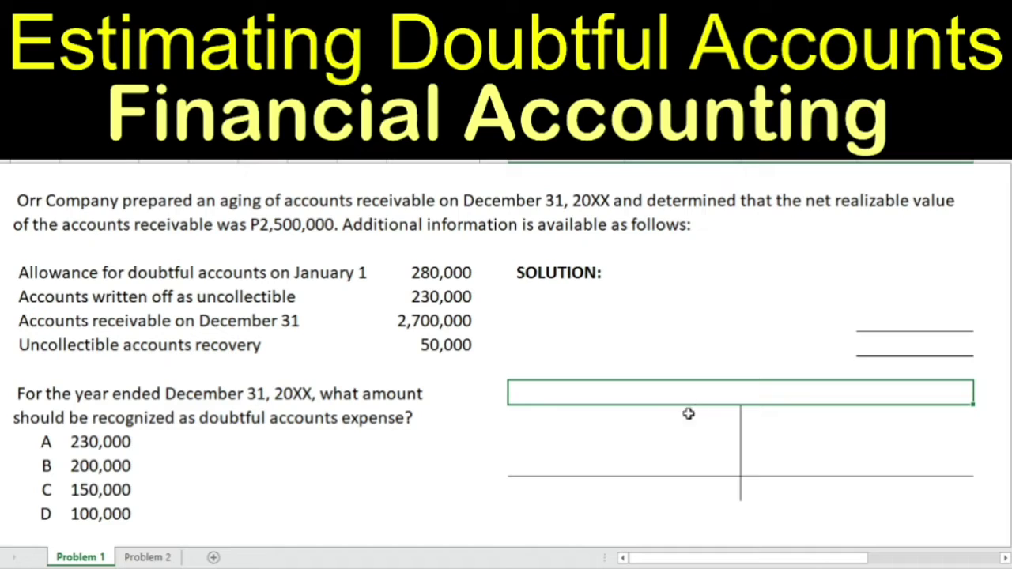
pyautogui.click(73, 450)
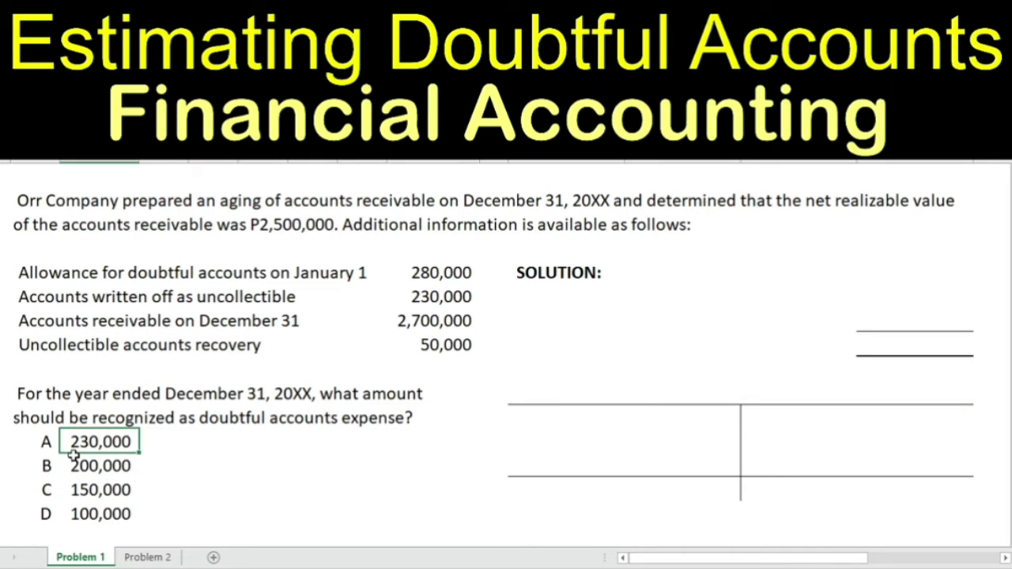
pyautogui.hotkey('shift', 'Down')
pyautogui.hotkey('shift', 'Down')
pyautogui.hotkey('shift', 'Down')
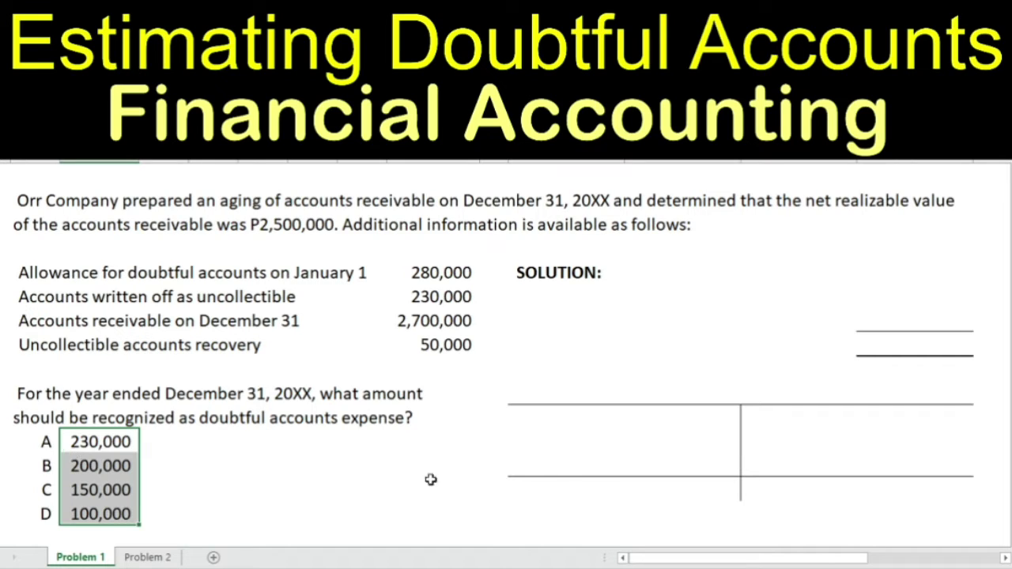
# - Trace the T-account's left and right sides and mark its heading and body rows
pyautogui.click(627, 436)
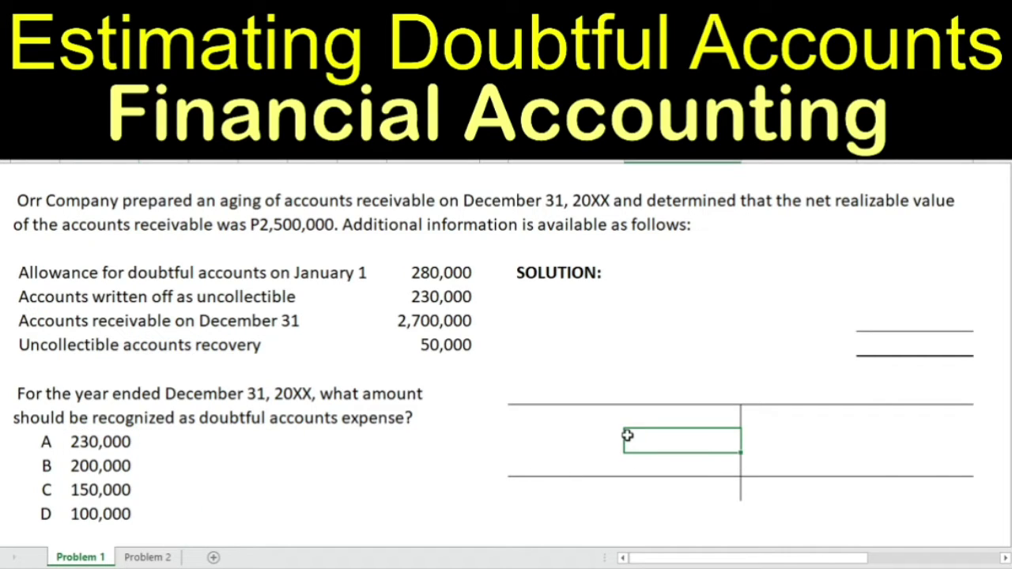
pyautogui.press('Up')
pyautogui.press('Left')
pyautogui.press('Right')
pyautogui.press('Right')
pyautogui.press('Right')
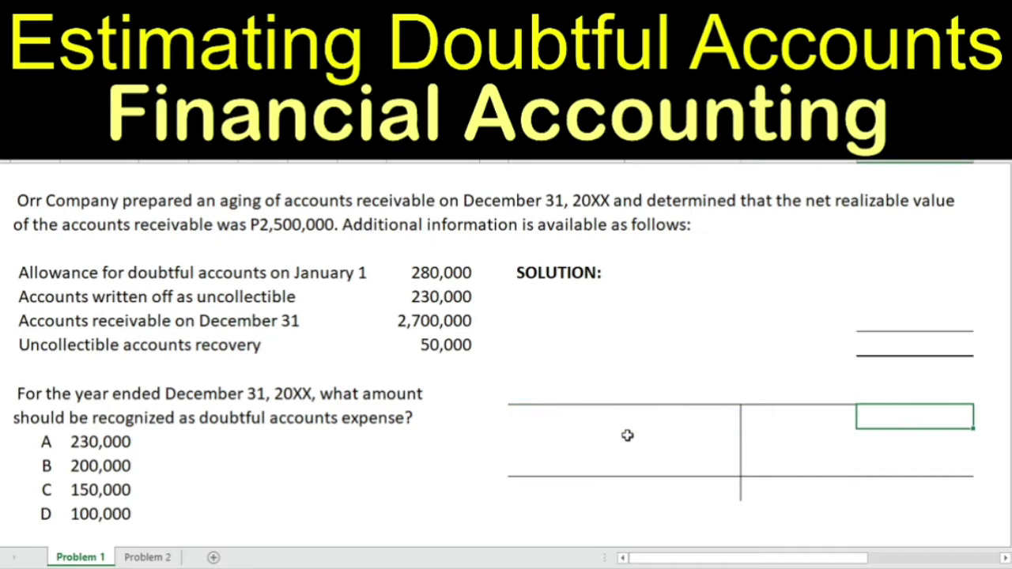
pyautogui.press('Left')
pyautogui.press('Up')
pyautogui.hotkey('shift', 'Down')
pyautogui.hotkey('shift', 'Down')
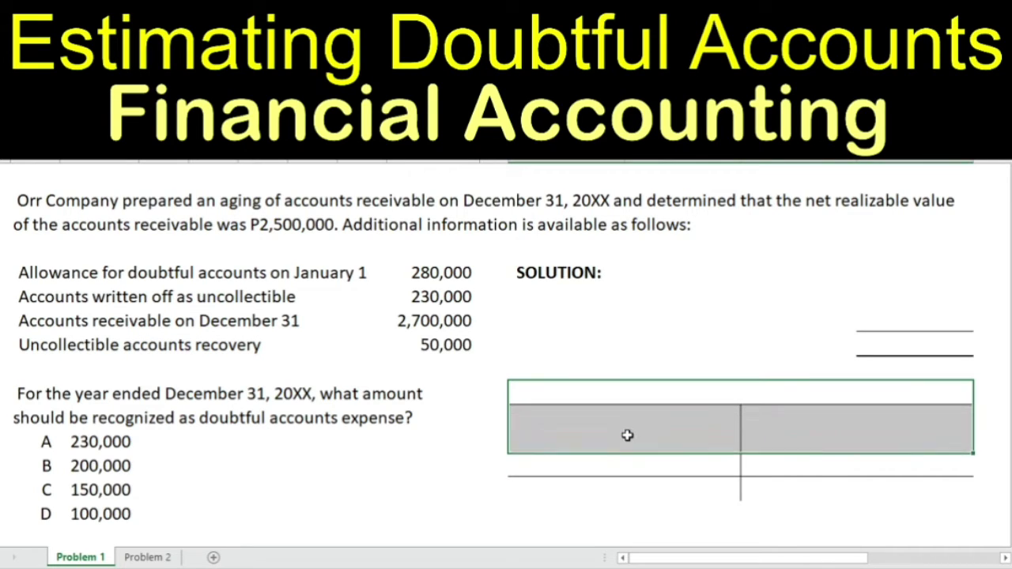
pyautogui.hotkey('shift', 'Down')
pyautogui.hotkey('shift', 'Down')
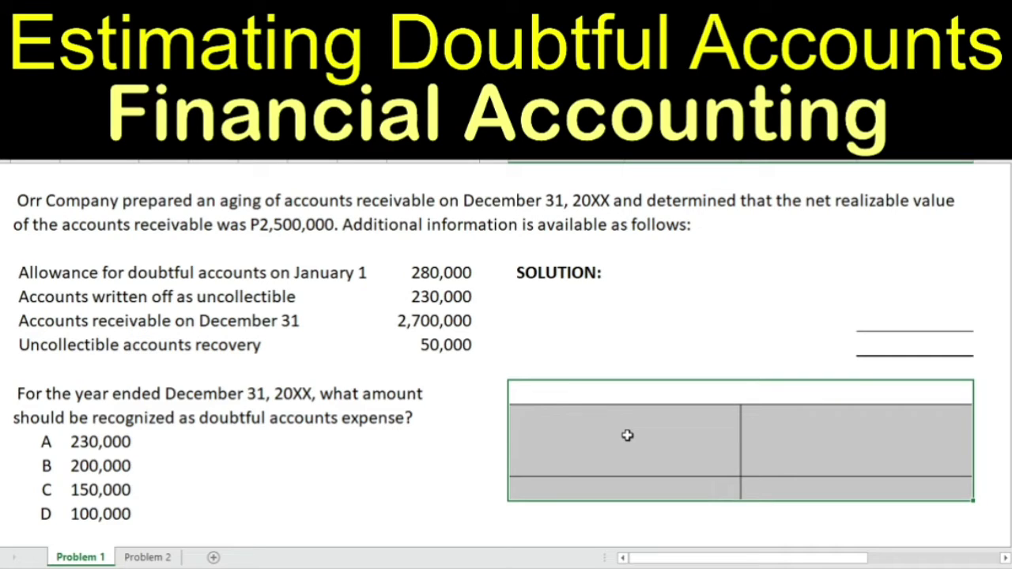
# - Add labels Net Realizable Value, Accounts Receivable, Allowance for Doubtful Accounts; enter 2,500,000 as net realizable value
pyautogui.click(846, 207)
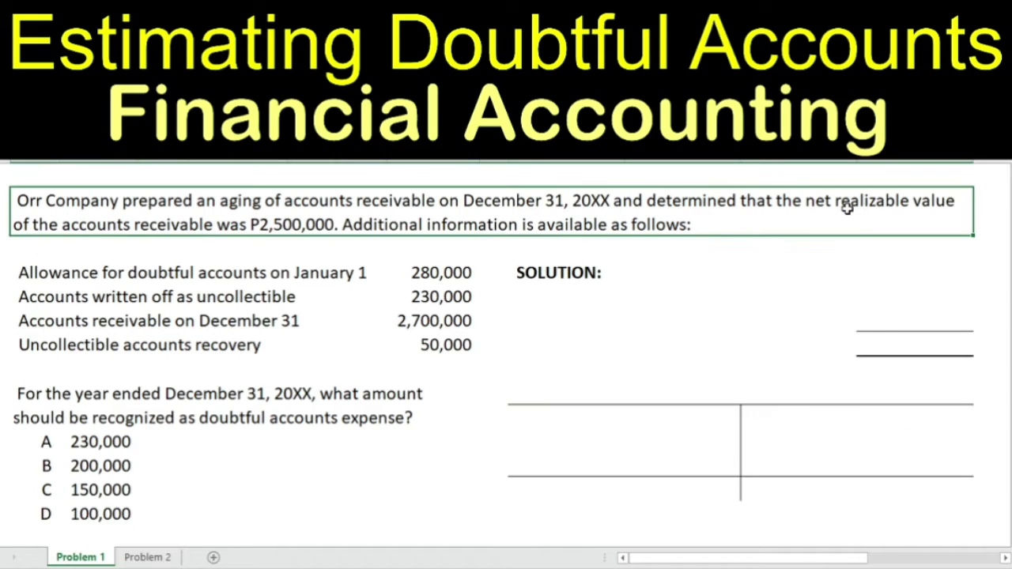
pyautogui.click(541, 302)
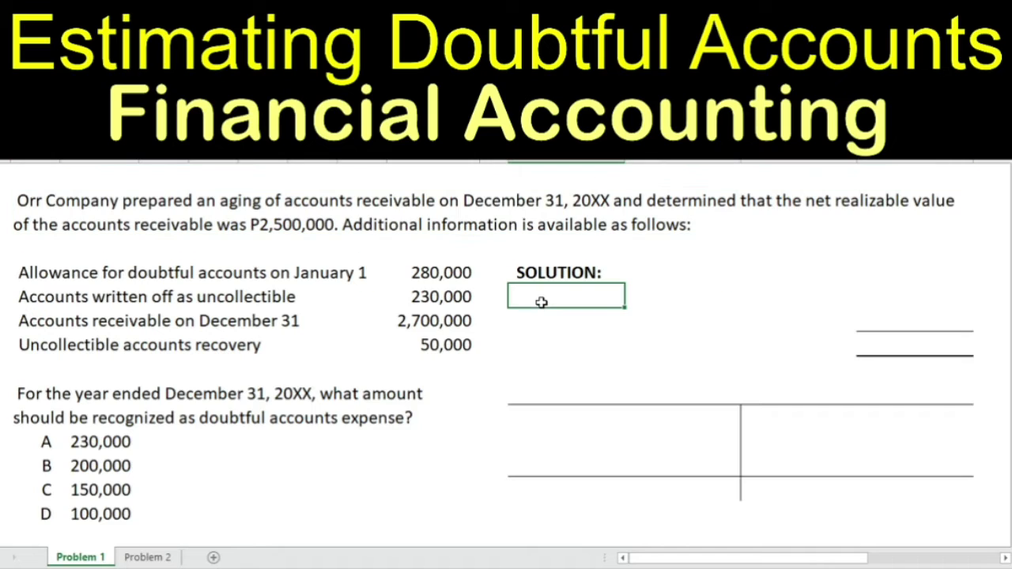
pyautogui.press('Down')
pyautogui.press('Down')
pyautogui.write('Net Re')
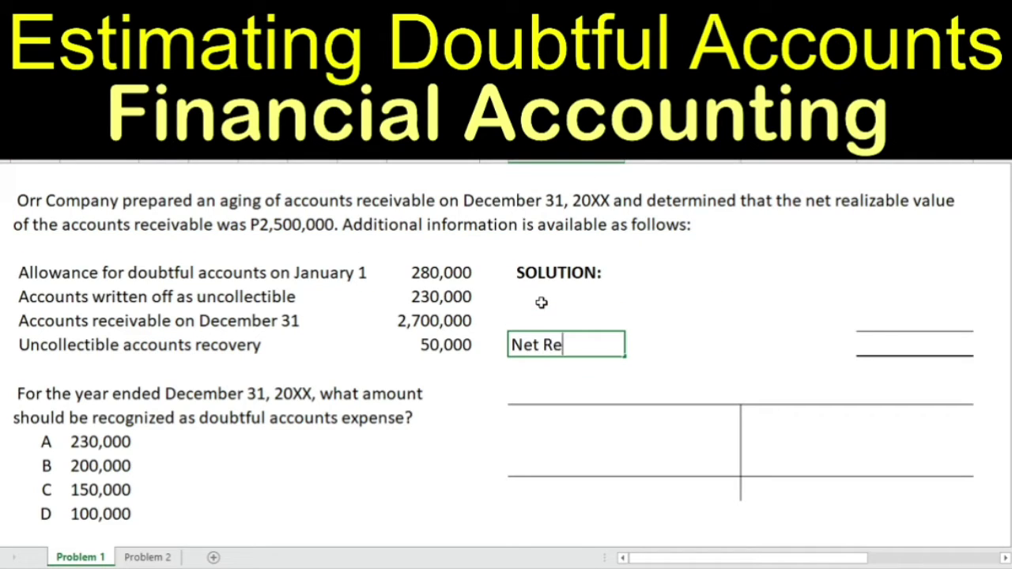
pyautogui.write('alizable V')
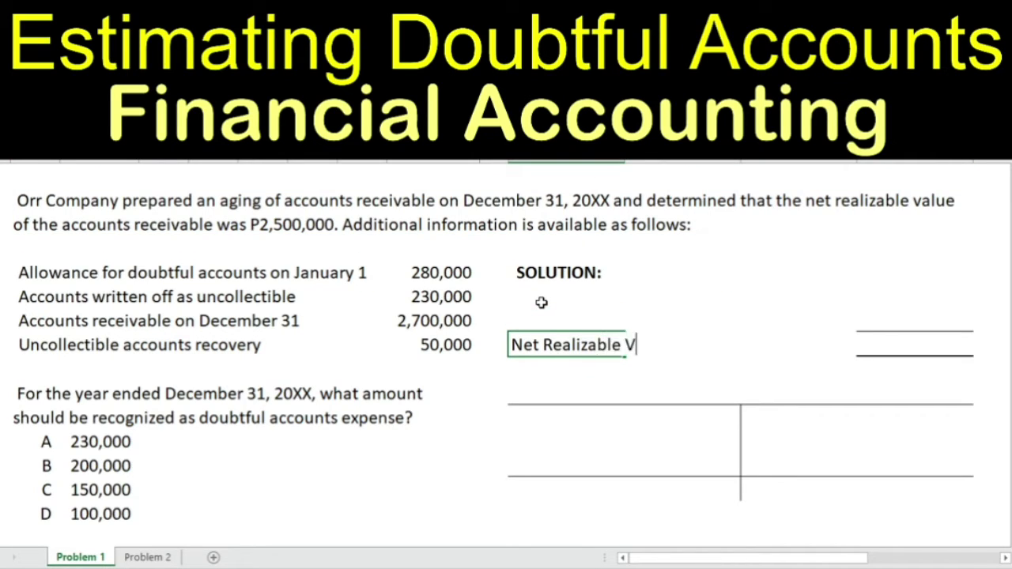
pyautogui.write('alue')
pyautogui.click(541, 302)
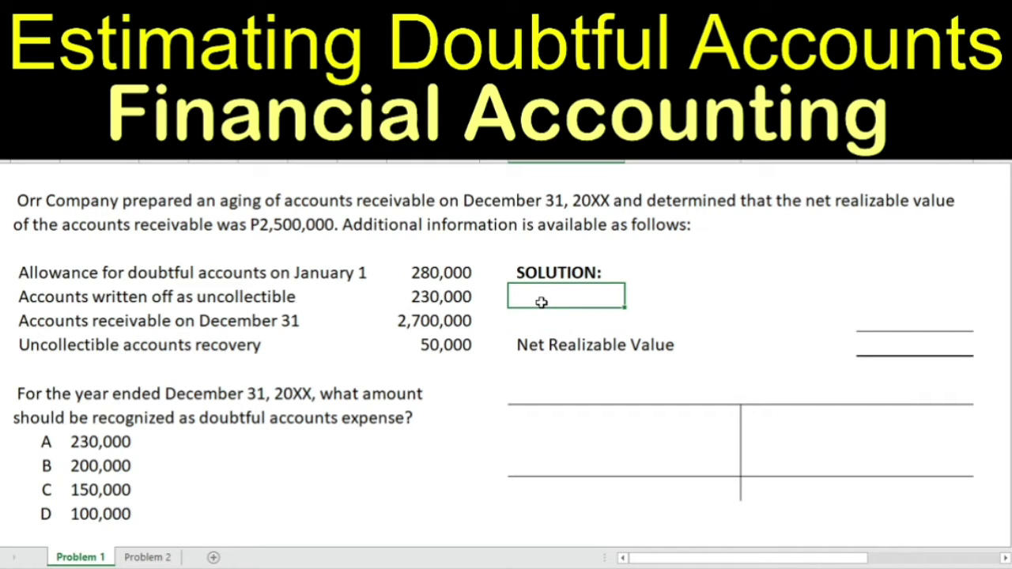
pyautogui.write('Accounts Receivable')
pyautogui.press('Return')
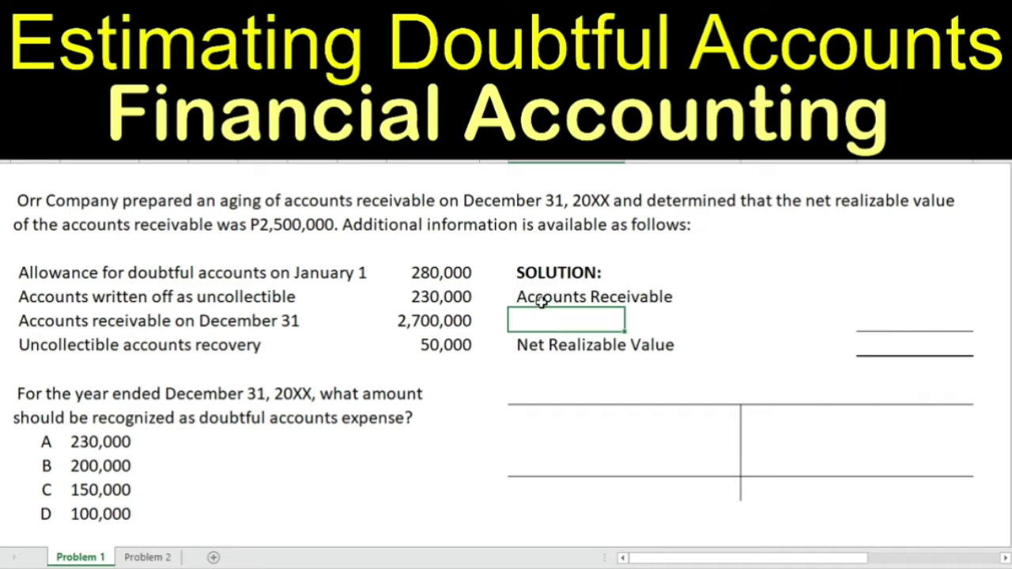
pyautogui.write('Allowance for')
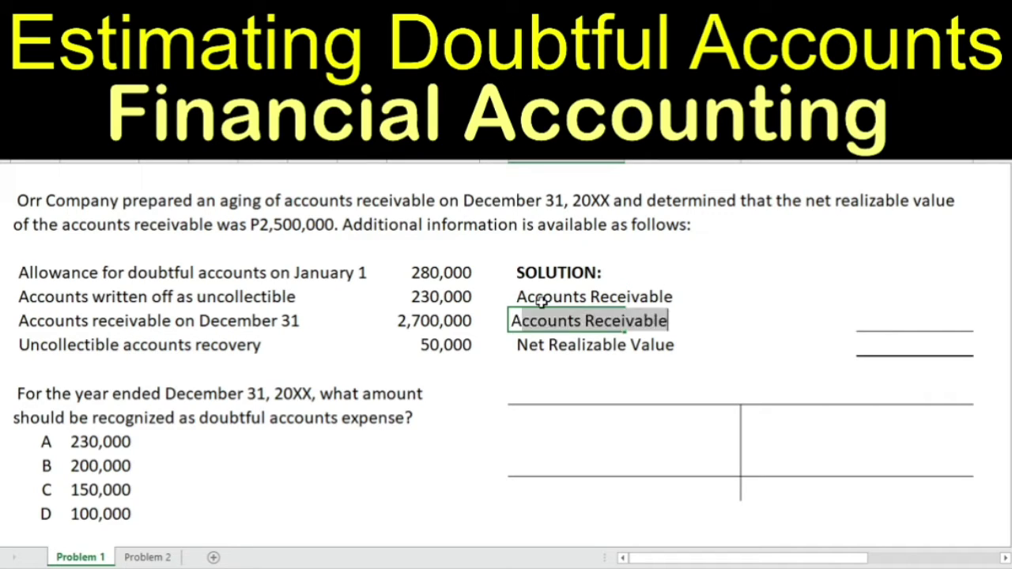
pyautogui.write(' Do')
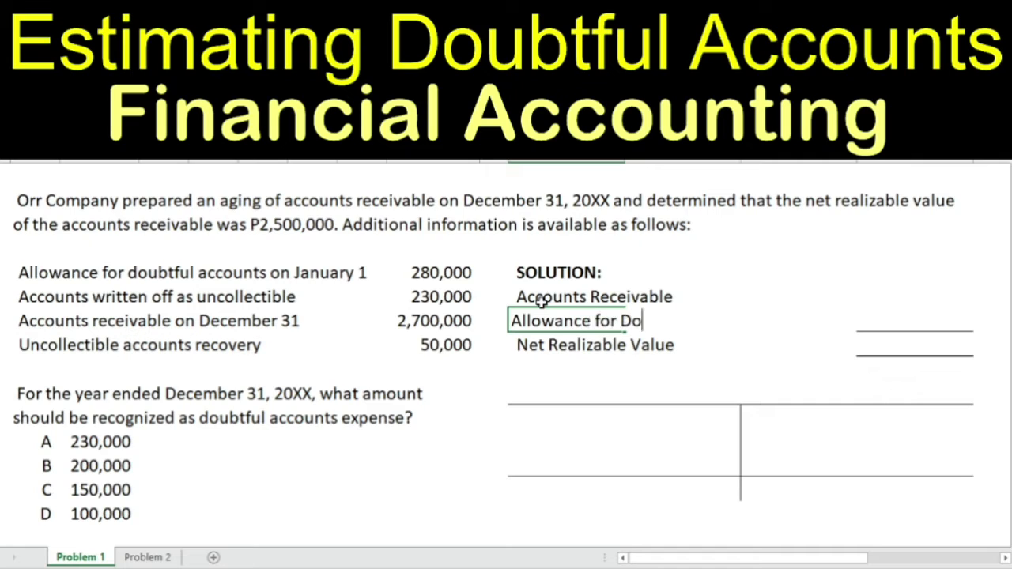
pyautogui.write('ubtful Accounts')
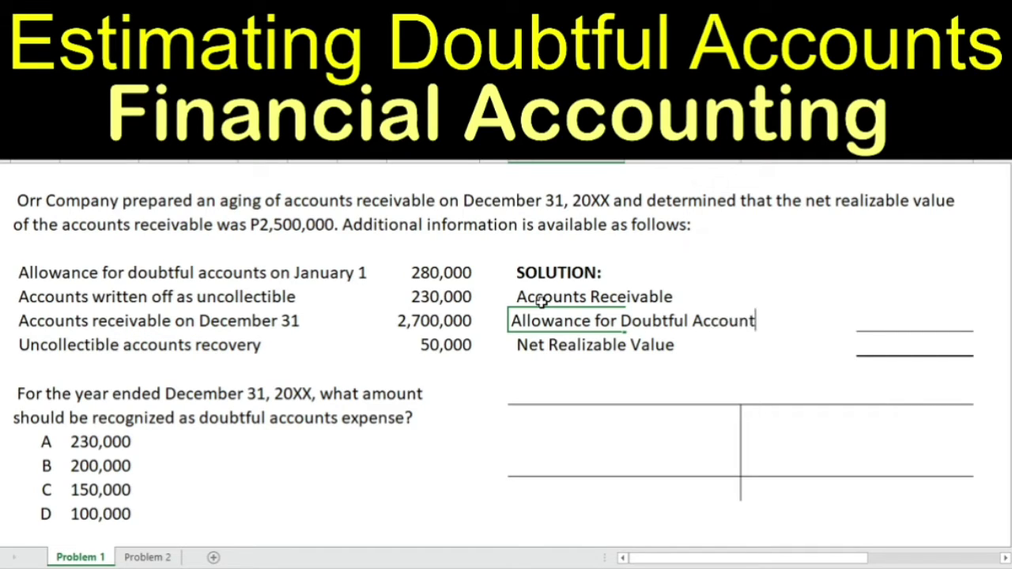
pyautogui.click(524, 344)
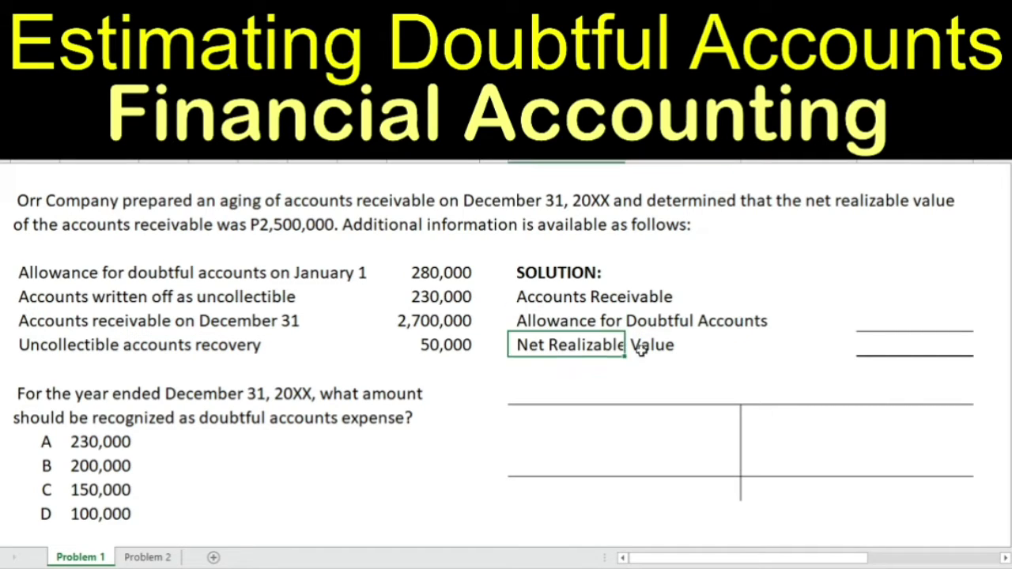
pyautogui.click(897, 344)
pyautogui.write('2,500,000')
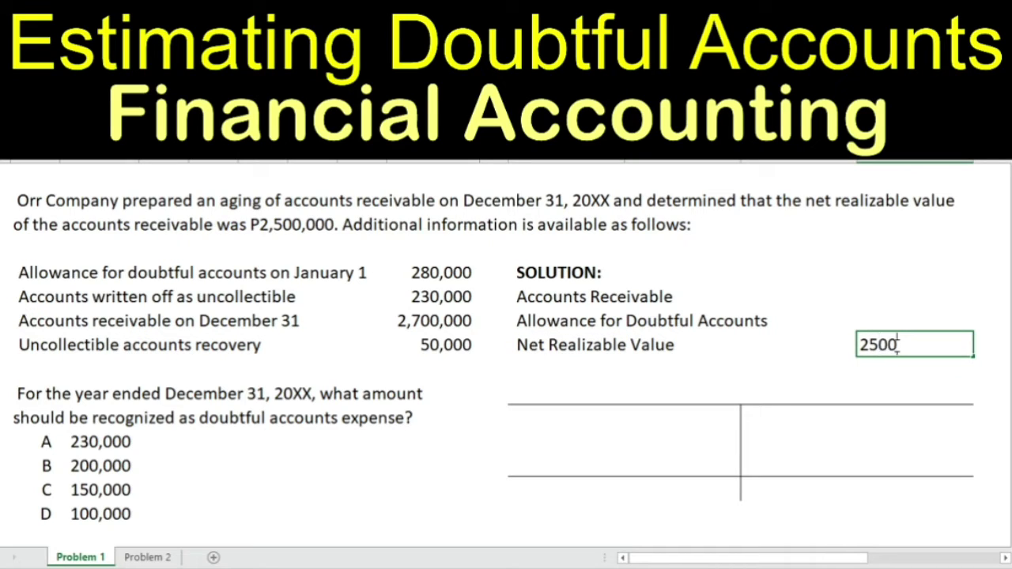
pyautogui.press('Up')
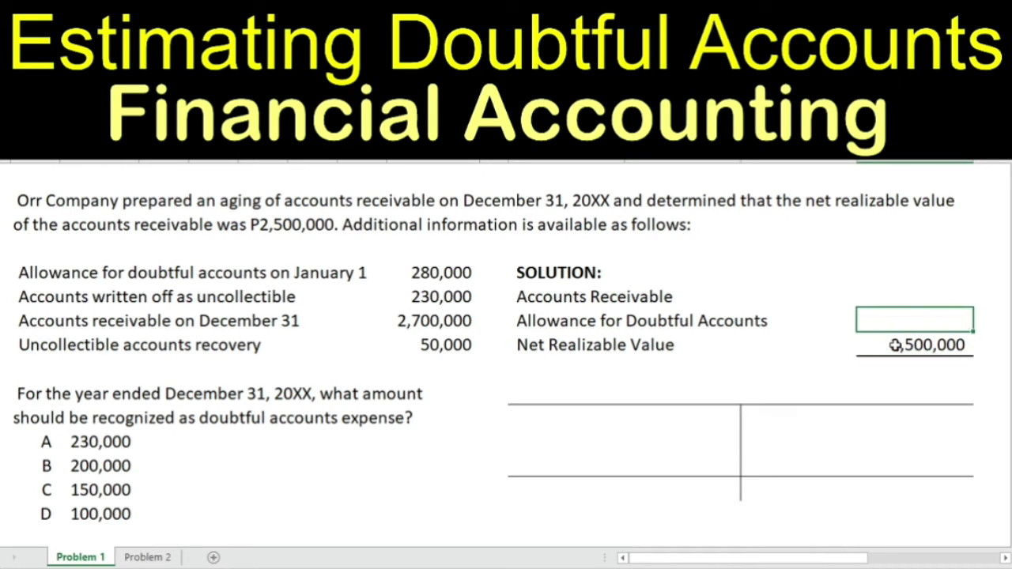
# - Highlight the four given data rows and the December 31 receivables row
pyautogui.click(85, 272)
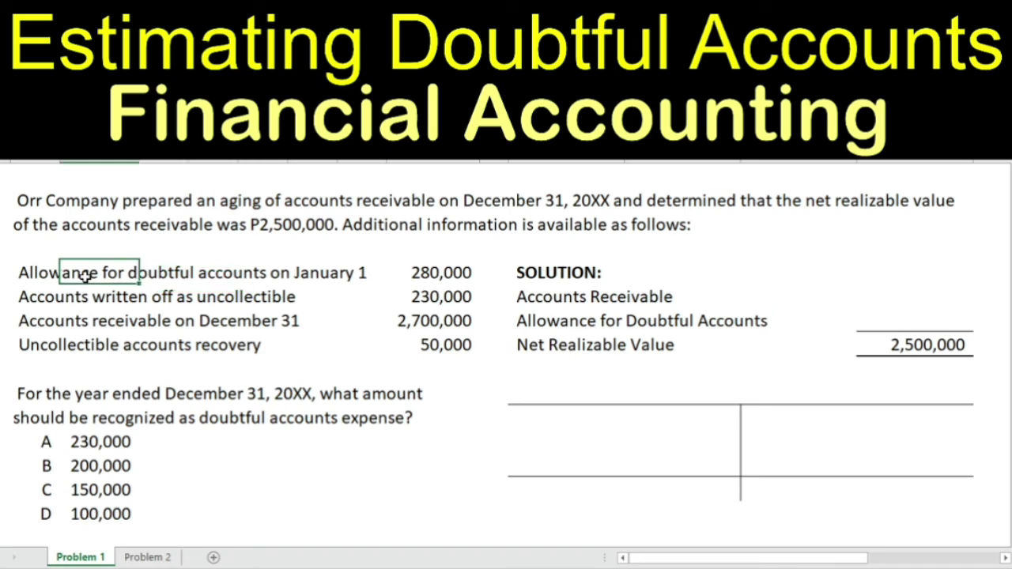
pyautogui.press('Left')
pyautogui.hotkey('shift', 'Down')
pyautogui.hotkey('shift', 'Down')
pyautogui.hotkey('shift', 'Down')
pyautogui.hotkey('shift', 'Right')
pyautogui.hotkey('shift', 'Right')
pyautogui.hotkey('shift', 'Right')
pyautogui.hotkey('shift', 'Right')
pyautogui.hotkey('shift', 'Right')
pyautogui.hotkey('shift', 'Right')
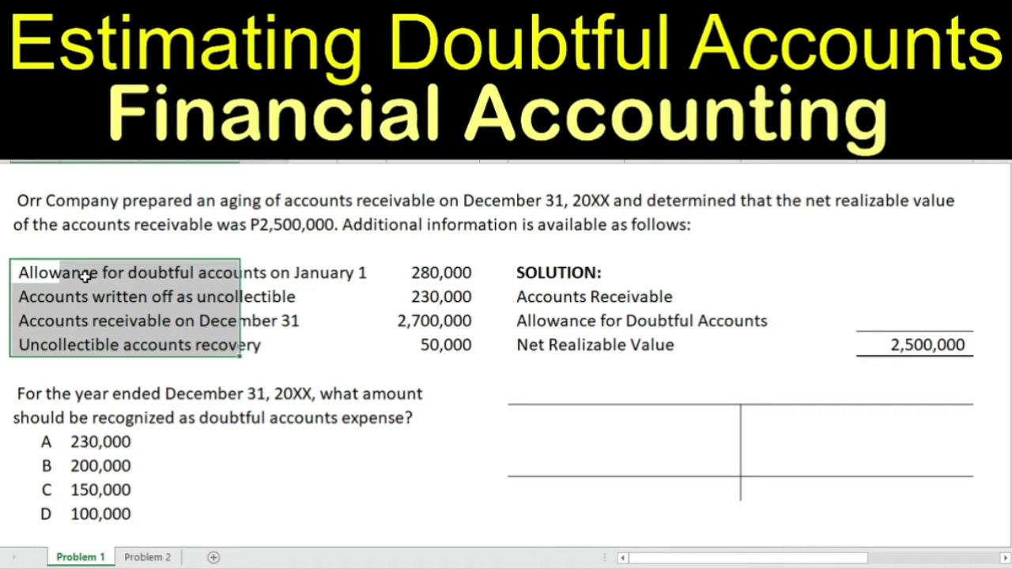
pyautogui.hotkey('shift', 'Right')
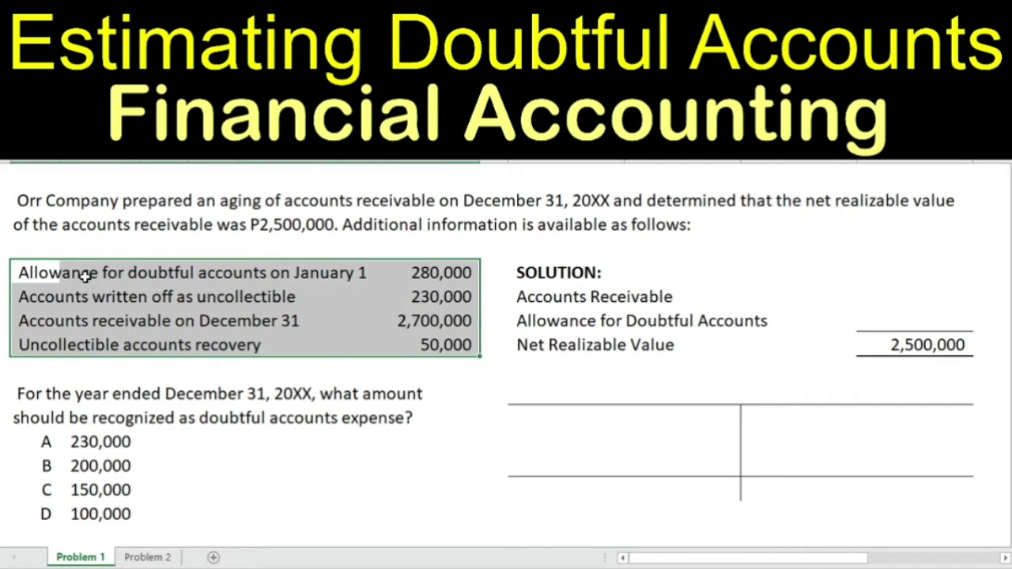
pyautogui.click(36, 312)
pyautogui.hotkey('shift', 'Right')
pyautogui.hotkey('shift', 'Right')
pyautogui.hotkey('shift', 'Right')
pyautogui.hotkey('shift', 'Right')
pyautogui.hotkey('shift', 'Right')
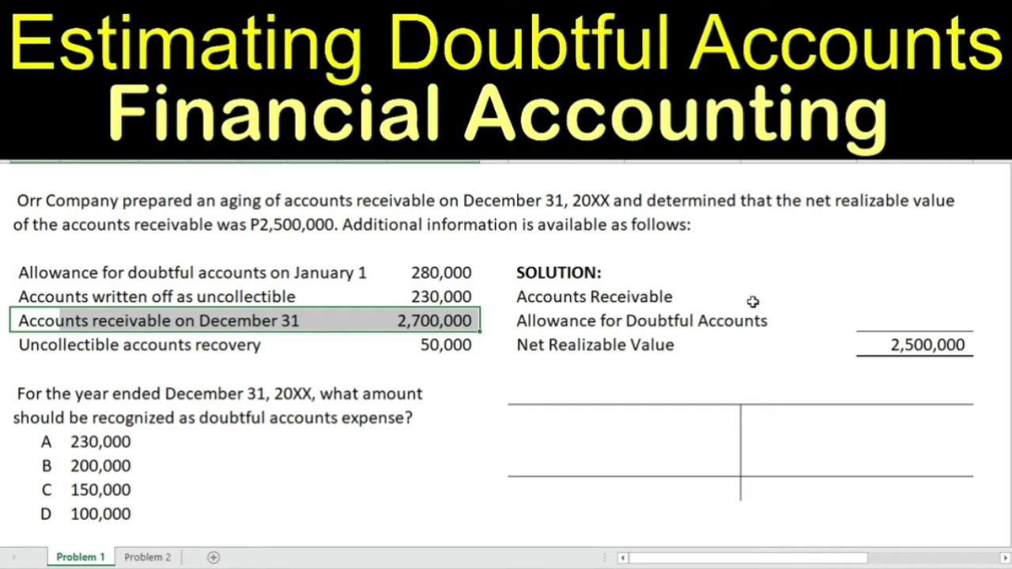
# - Enter 2,700,000 as the Accounts Receivable amount
pyautogui.click(912, 289)
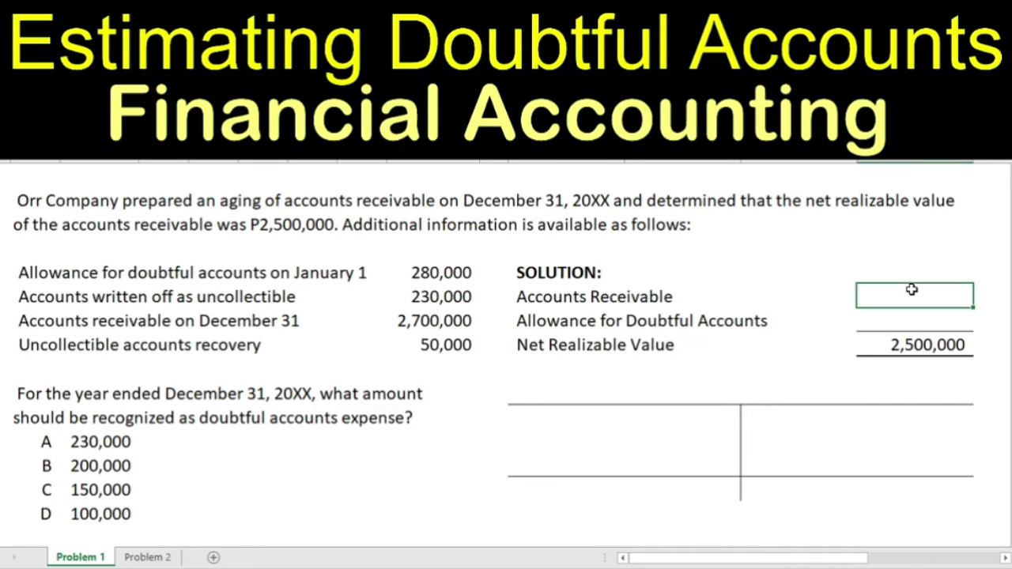
pyautogui.write('2,700,0')
pyautogui.write('00000')
pyautogui.press('Return')
pyautogui.press('Up')
pyautogui.press('Left')
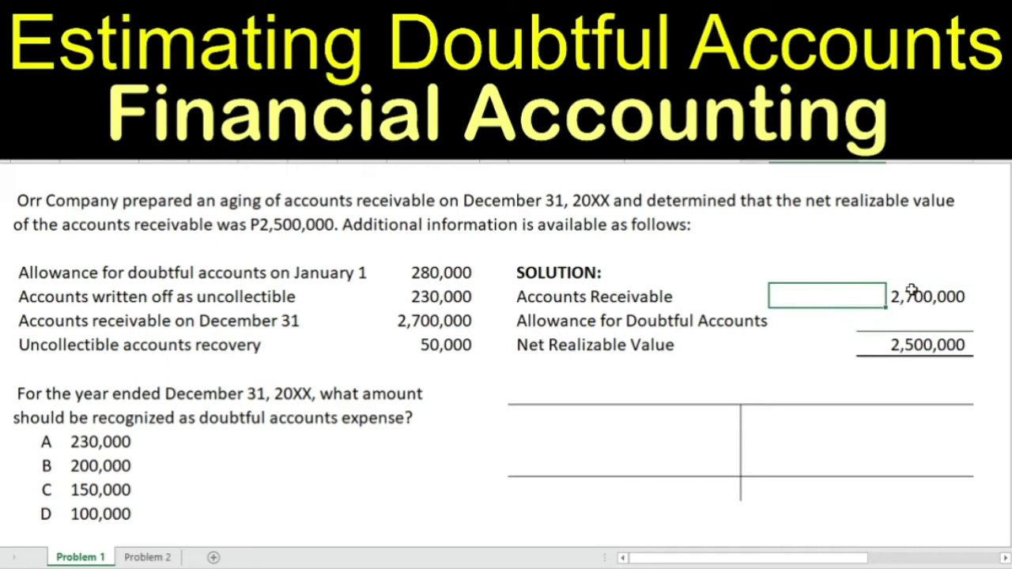
pyautogui.press('Left')
pyautogui.press('Left')
pyautogui.press('Right')
pyautogui.press('Right')
pyautogui.press('Right')
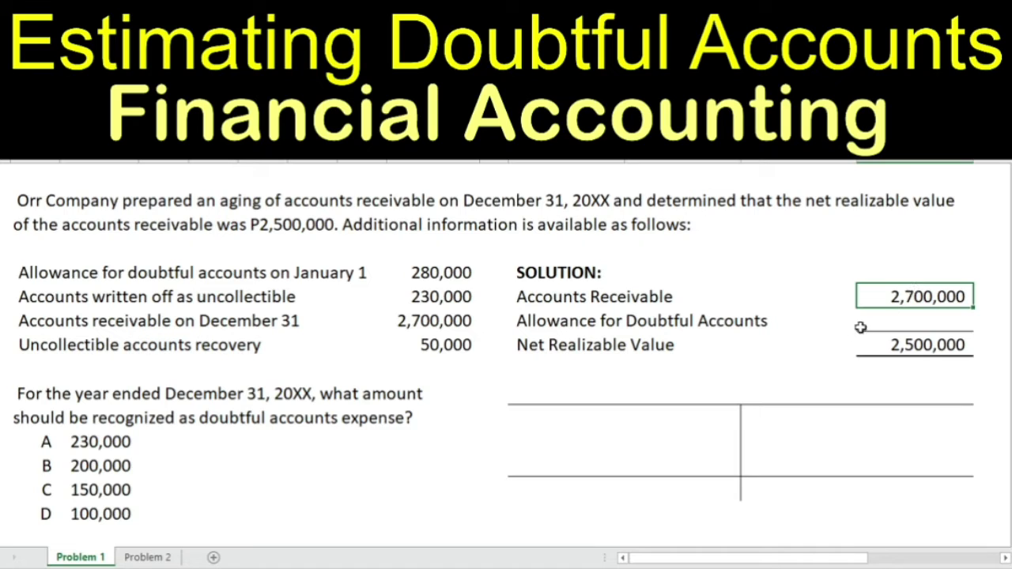
# - Enter 200,000 as the Allowance for Doubtful Accounts amount
pyautogui.click(912, 360)
pyautogui.press('Up')
pyautogui.press('Left')
pyautogui.press('Left')
pyautogui.press('Left')
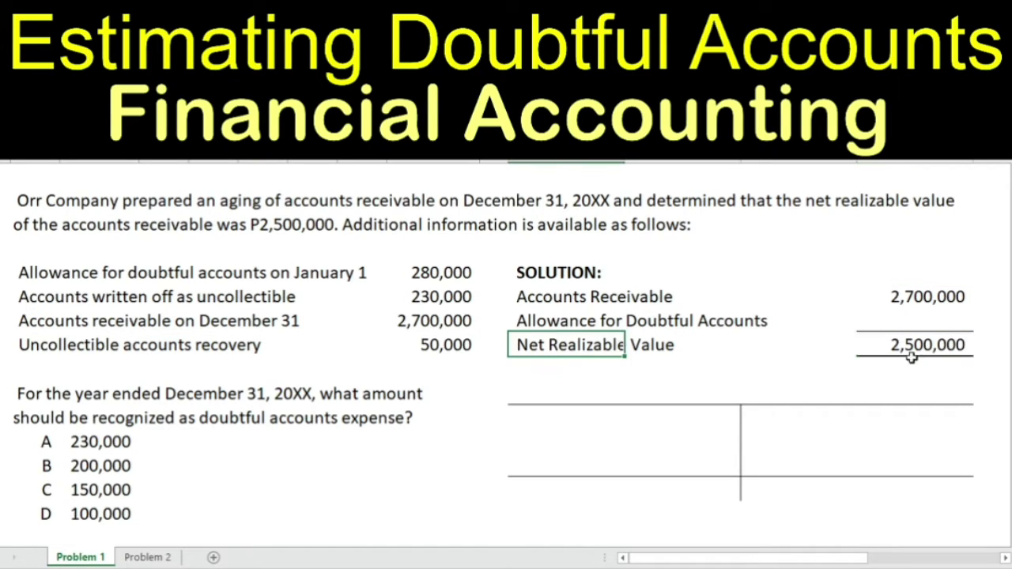
pyautogui.press('Up')
pyautogui.press('Left')
pyautogui.press('Right')
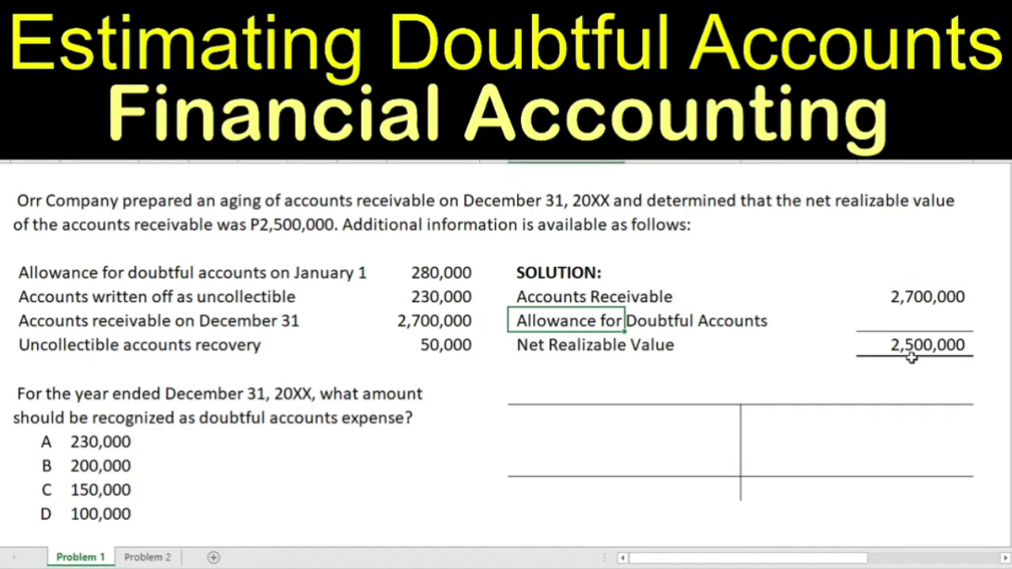
pyautogui.press('Right')
pyautogui.press('Right')
pyautogui.press('Right')
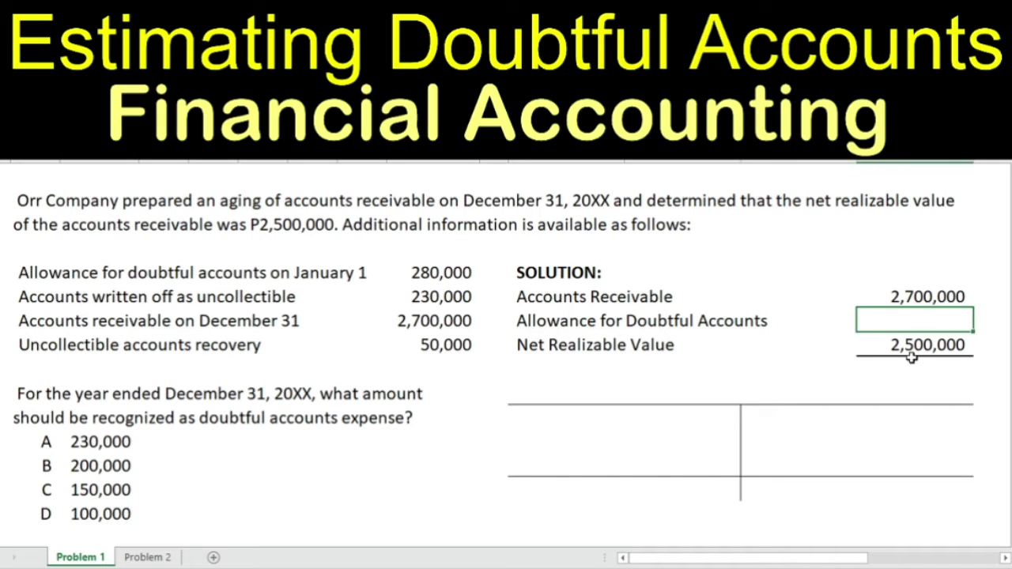
pyautogui.write('200,000')
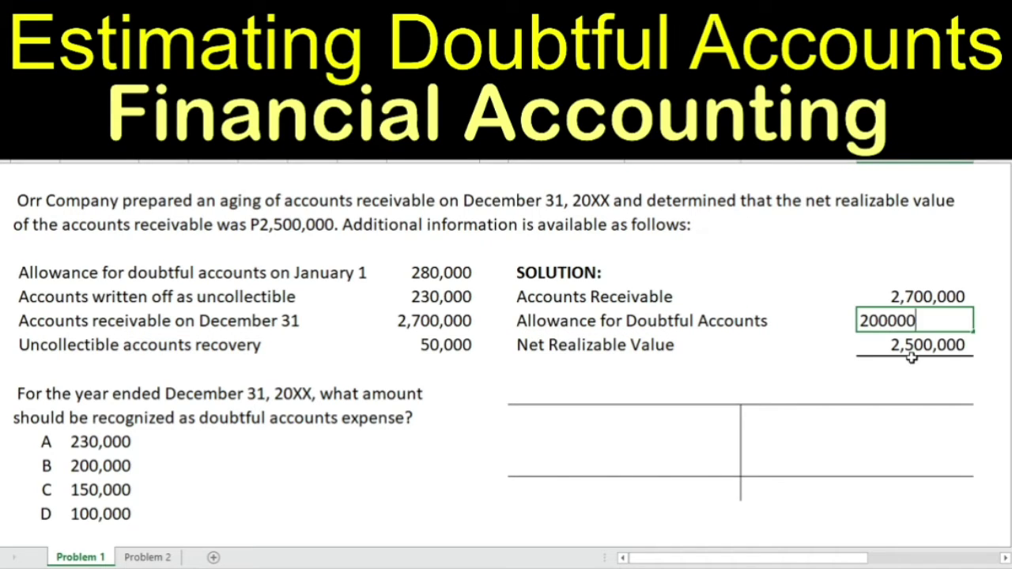
pyautogui.press('Left')
pyautogui.press('Right')
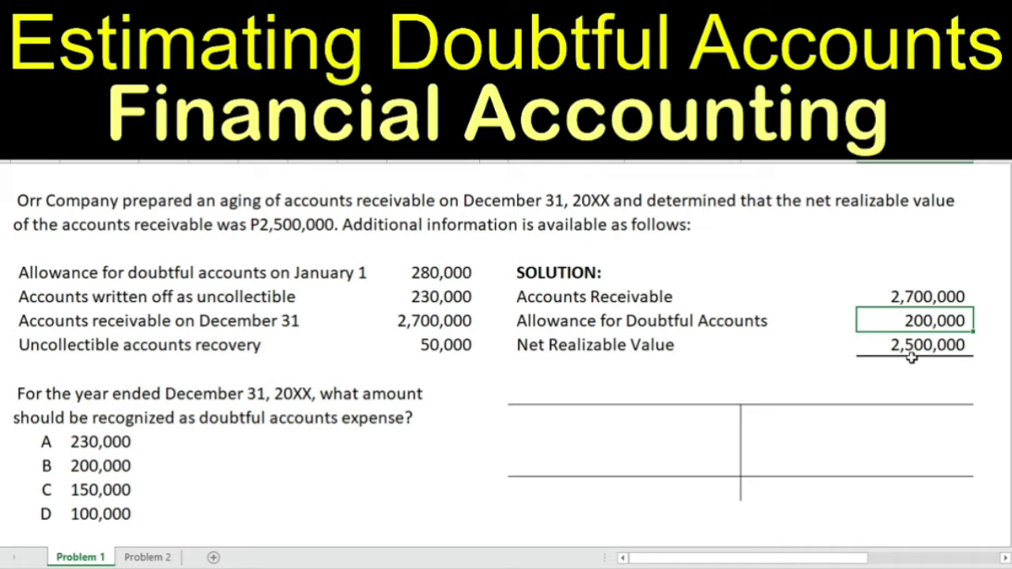
# - Check the 2,700,000, 200,000 and 2,500,000 amounts, then return to the beginning allowance row
pyautogui.press('Up')
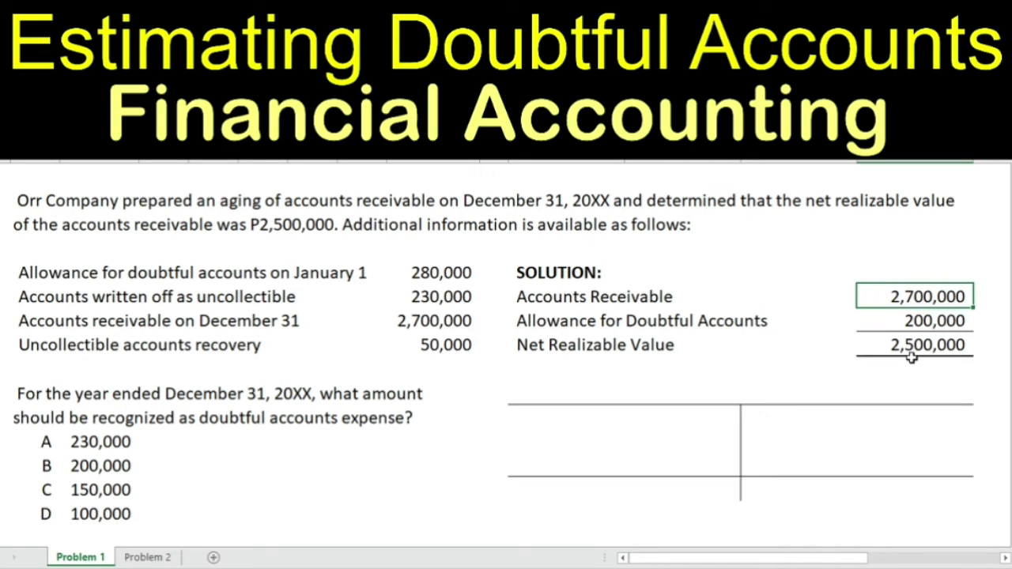
pyautogui.press('Down')
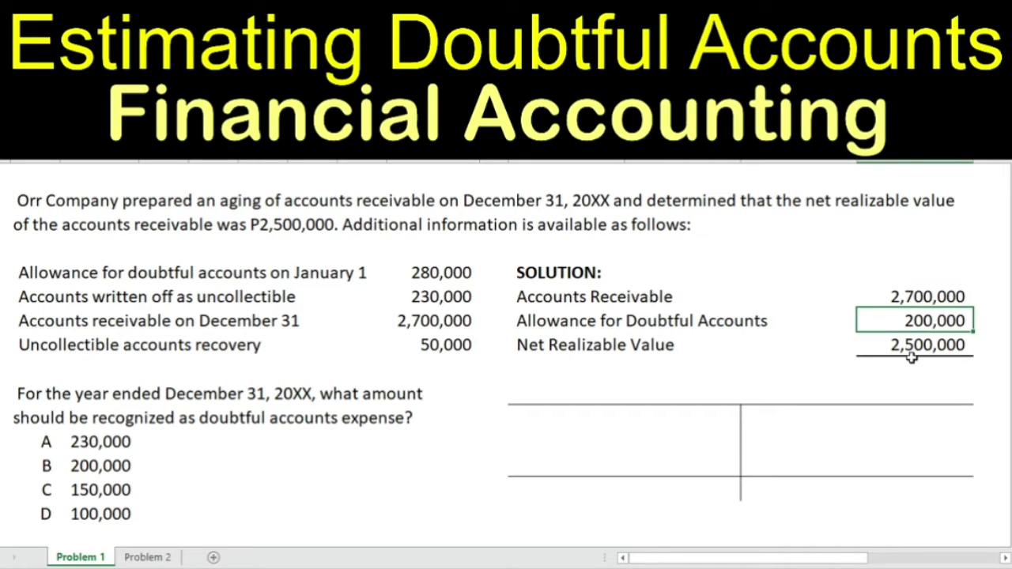
pyautogui.press('Down')
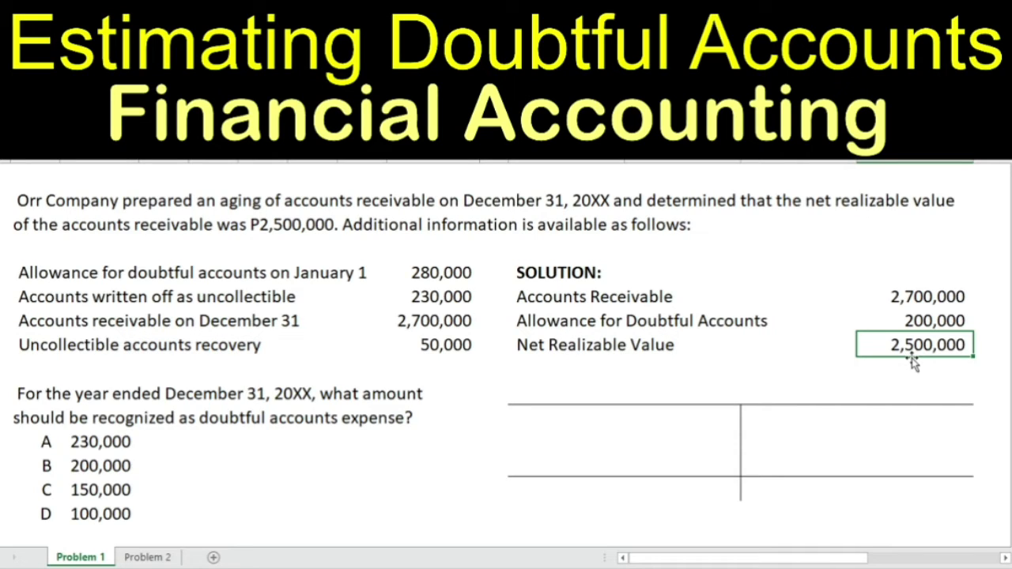
pyautogui.press('Left')
pyautogui.press('Left')
pyautogui.press('Left')
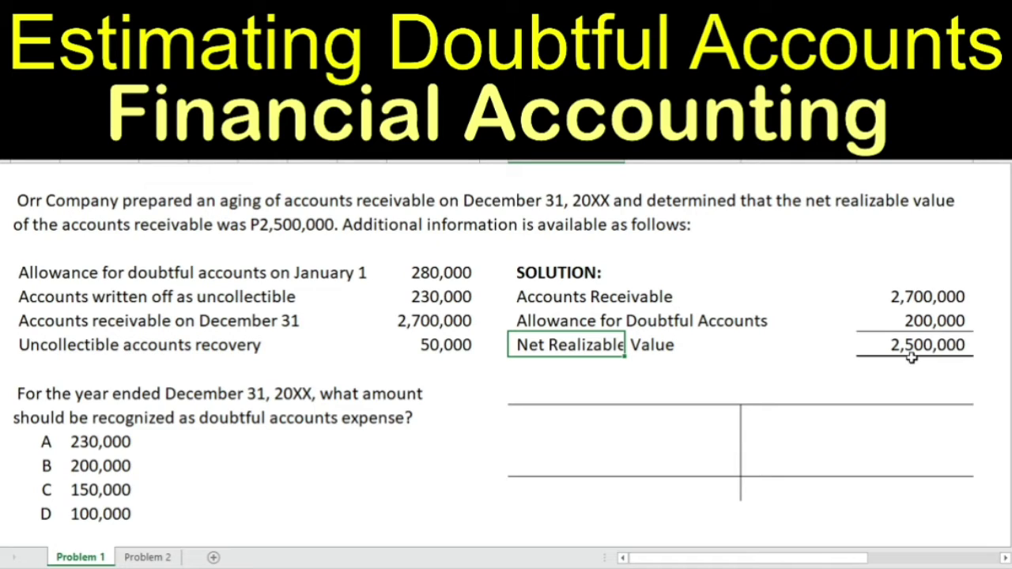
pyautogui.click(70, 275)
pyautogui.press('Left')
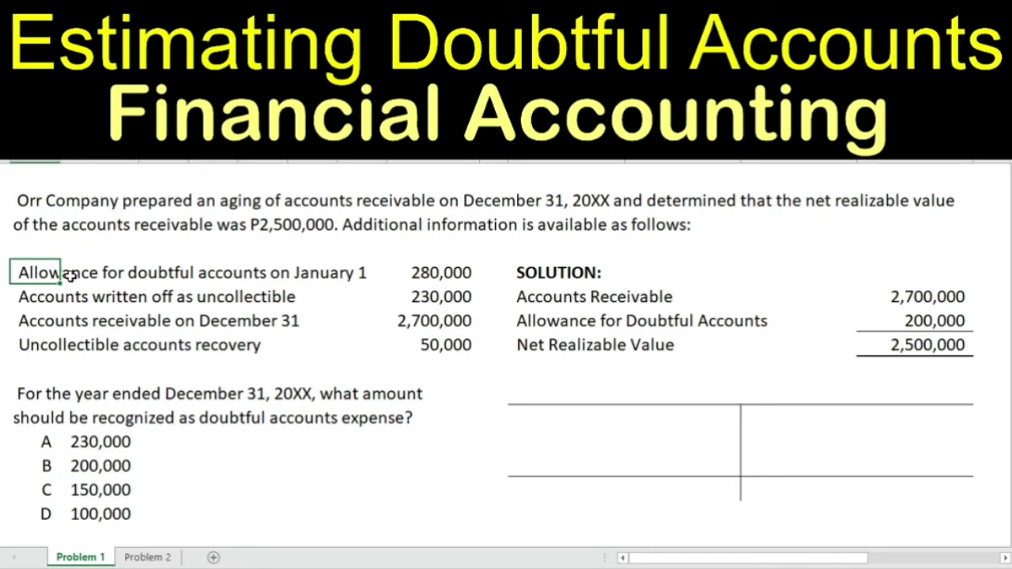
# - Title the T-account 'Allowance For Doubtful Accounts' and mark out its left and right columns
pyautogui.click(217, 420)
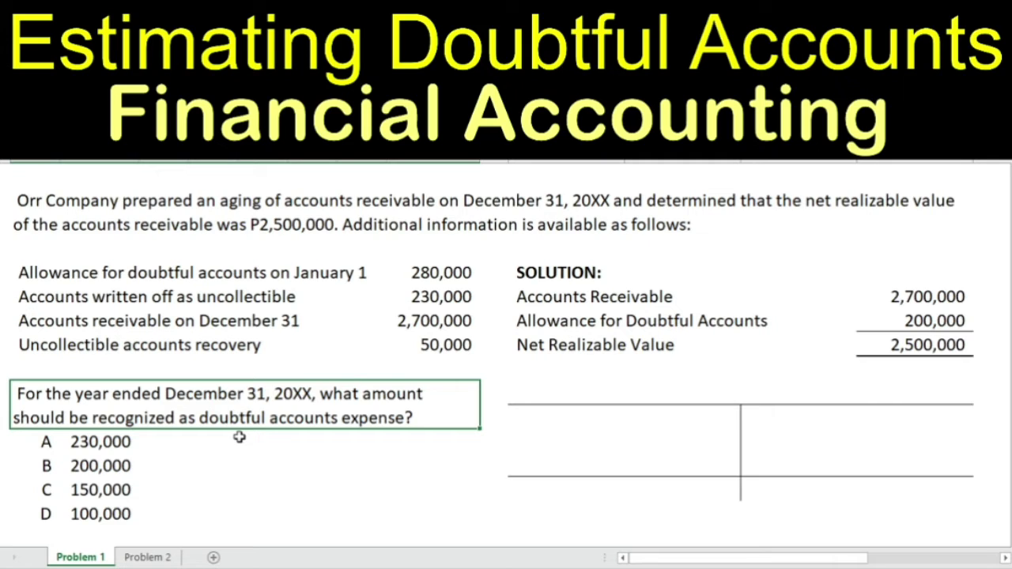
pyautogui.click(666, 396)
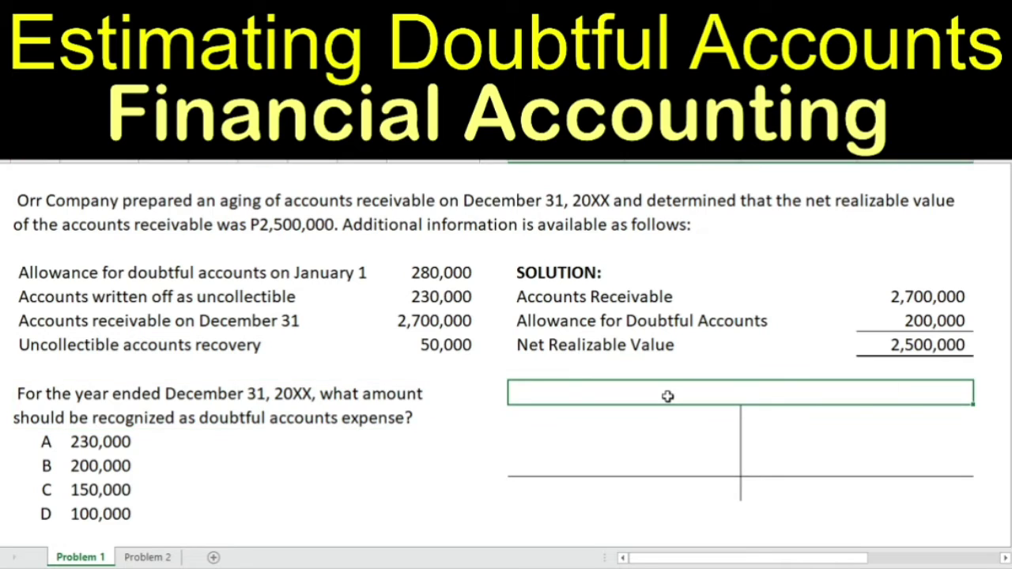
pyautogui.write('Allowance For Doubt')
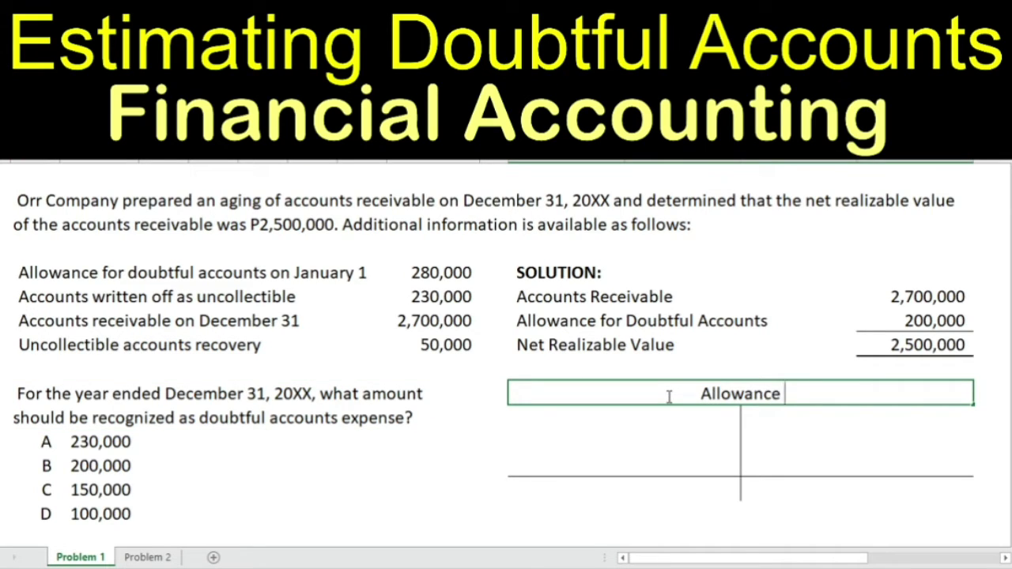
pyautogui.write('ful Accounts')
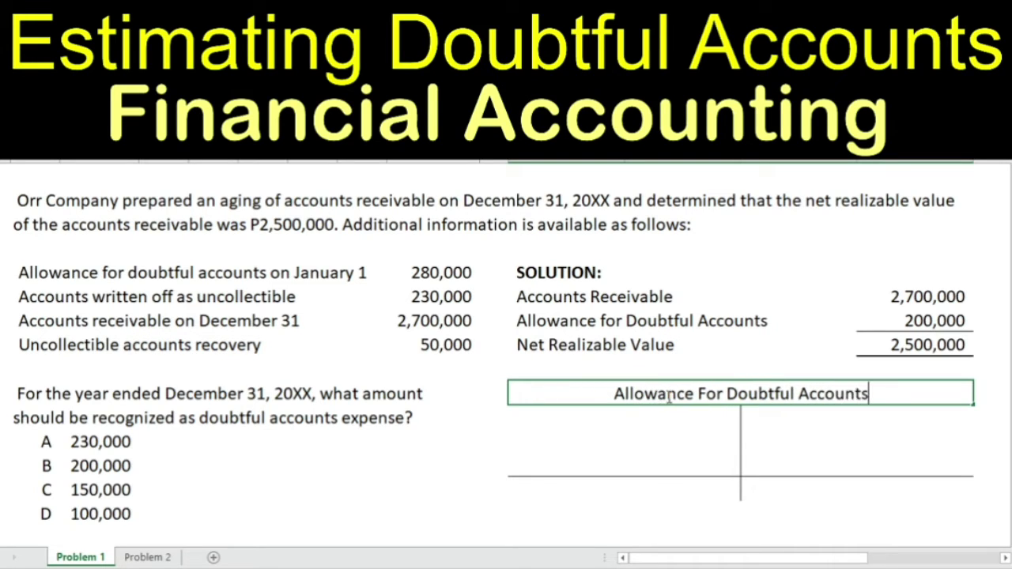
pyautogui.hotkey('ctrl', 'Return')
pyautogui.press('Return')
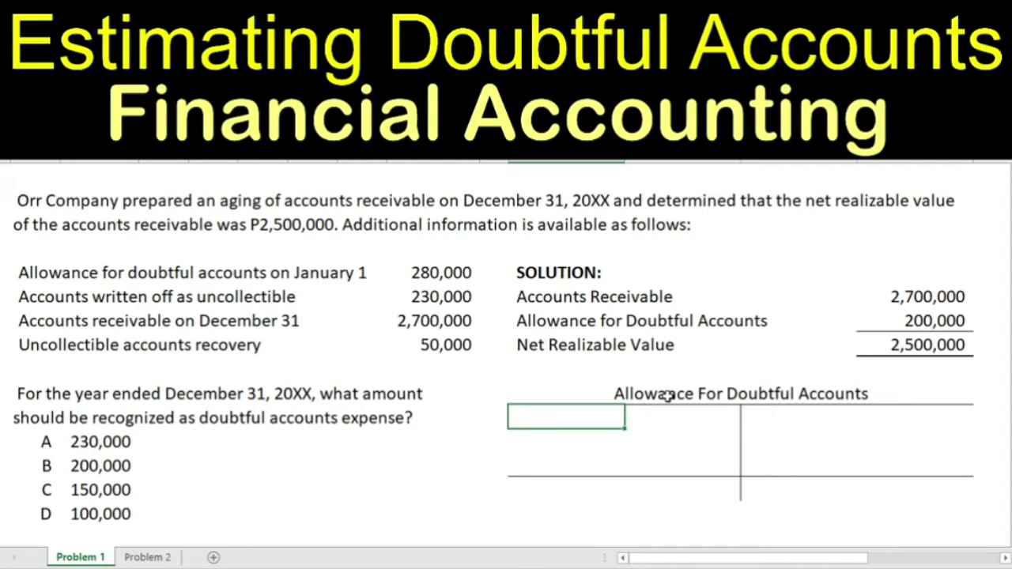
pyautogui.press('Right')
pyautogui.press('Right')
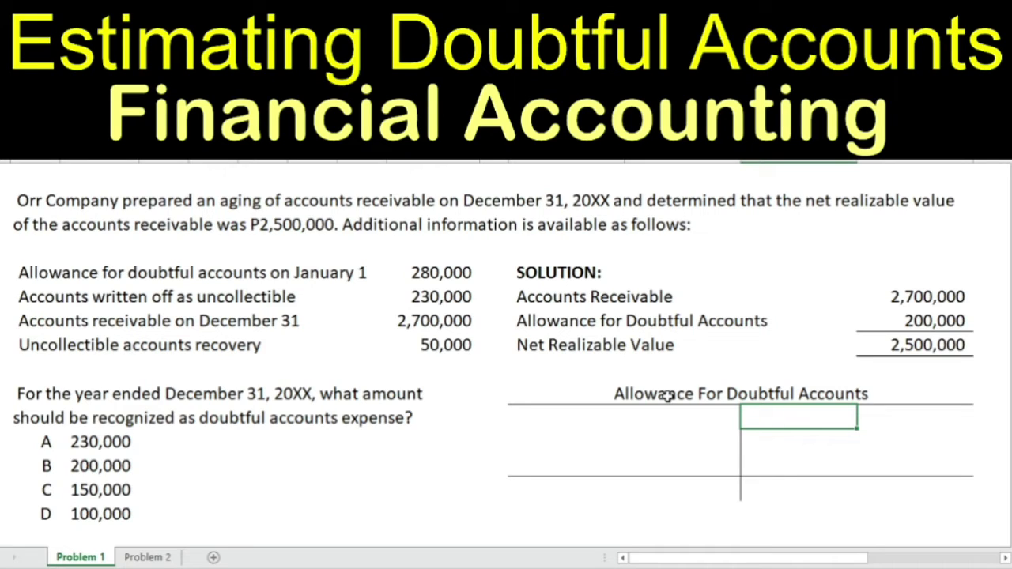
pyautogui.hotkey('shift', 'Down')
pyautogui.hotkey('shift', 'Down')
pyautogui.hotkey('shift', 'Down')
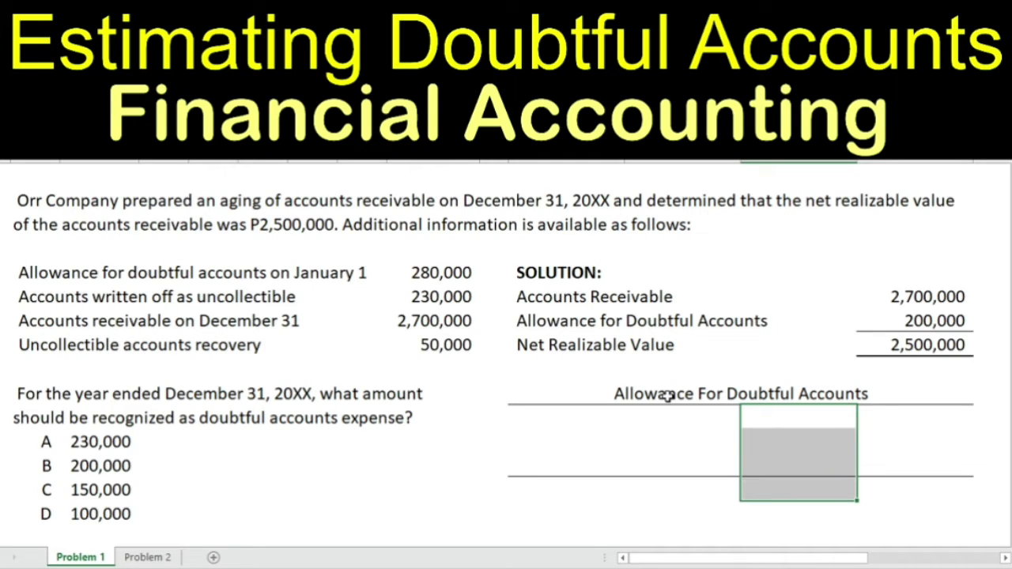
pyautogui.press('Left')
pyautogui.hotkey('shift', 'Down')
pyautogui.hotkey('shift', 'Down')
pyautogui.hotkey('shift', 'Down')
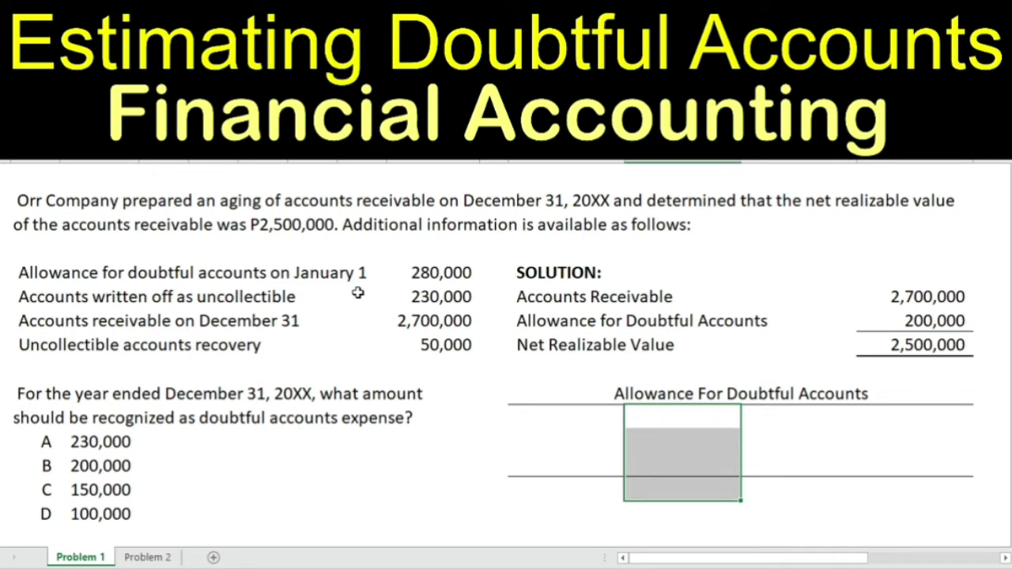
pyautogui.click(32, 268)
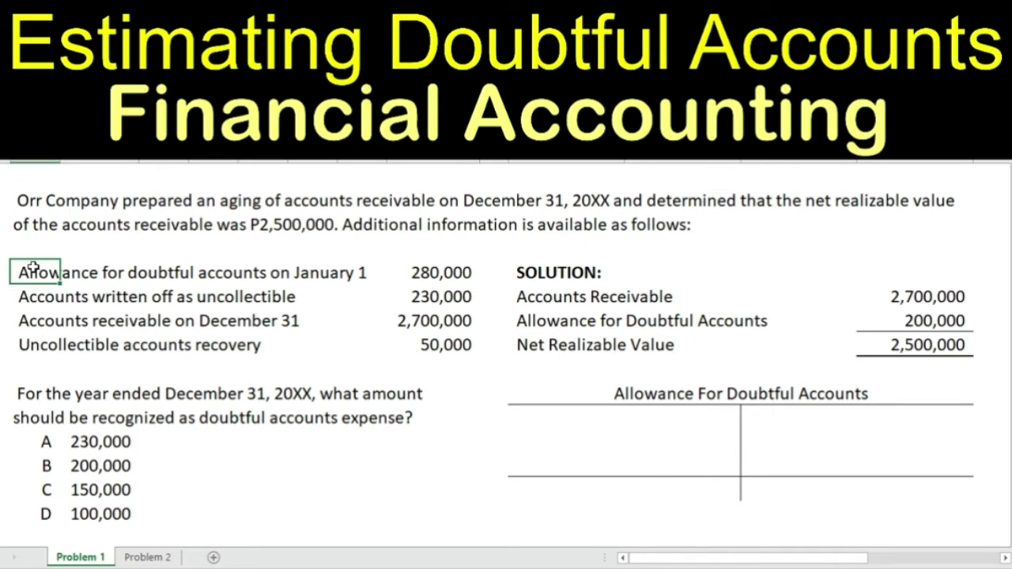
# - Record 280,000 labelled 'beginning balance' at the top of the T-account's credit side
pyautogui.click(445, 274)
pyautogui.click(775, 418)
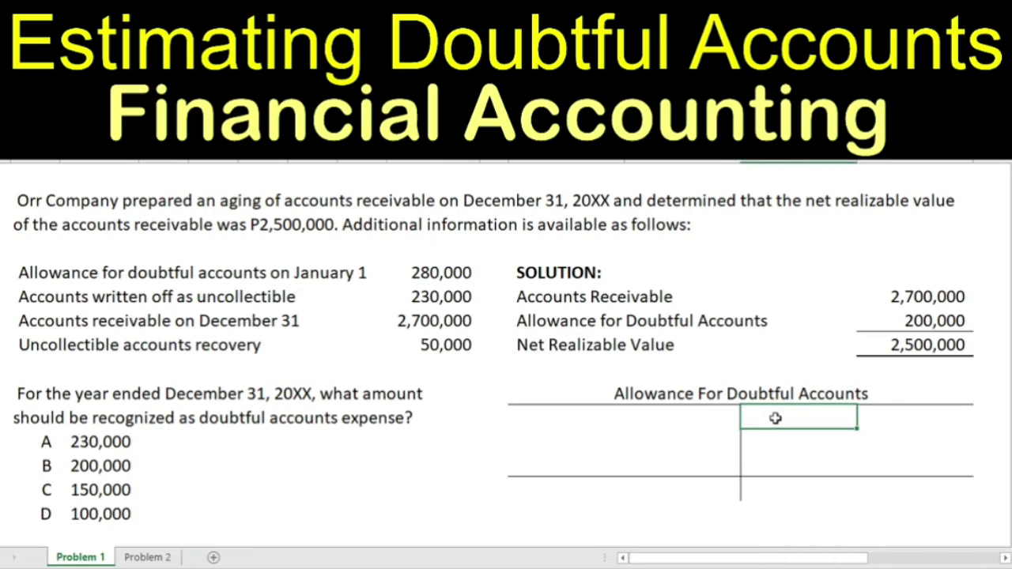
pyautogui.write('280000')
pyautogui.hotkey('ctrl', 'Return')
pyautogui.press('Right')
pyautogui.write('beginning balance')
pyautogui.press('Return')
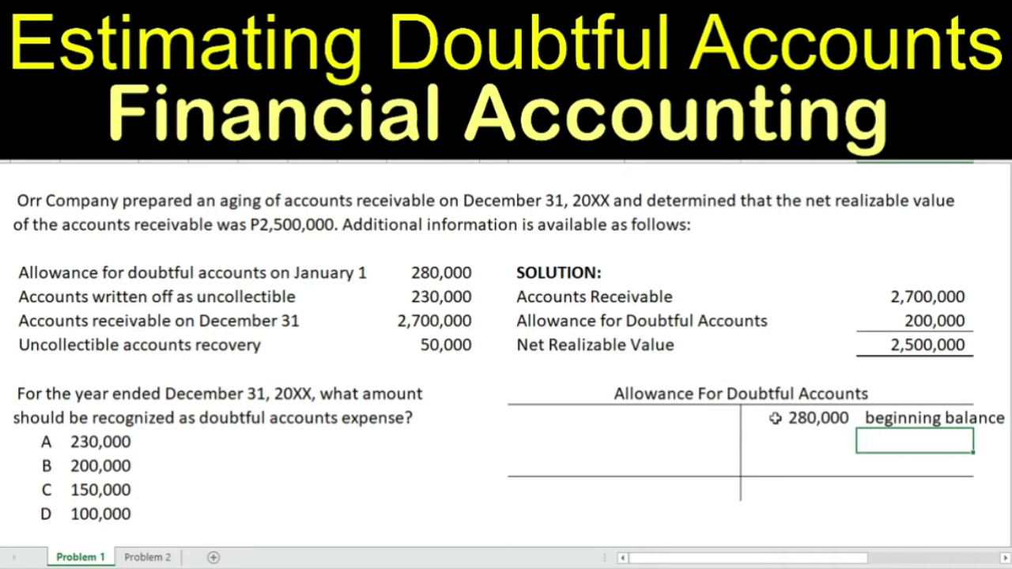
# - Record 200,000 labelled 'ending balance' lower on the credit side
pyautogui.click(532, 324)
pyautogui.hotkey('ctrl', 'Right')
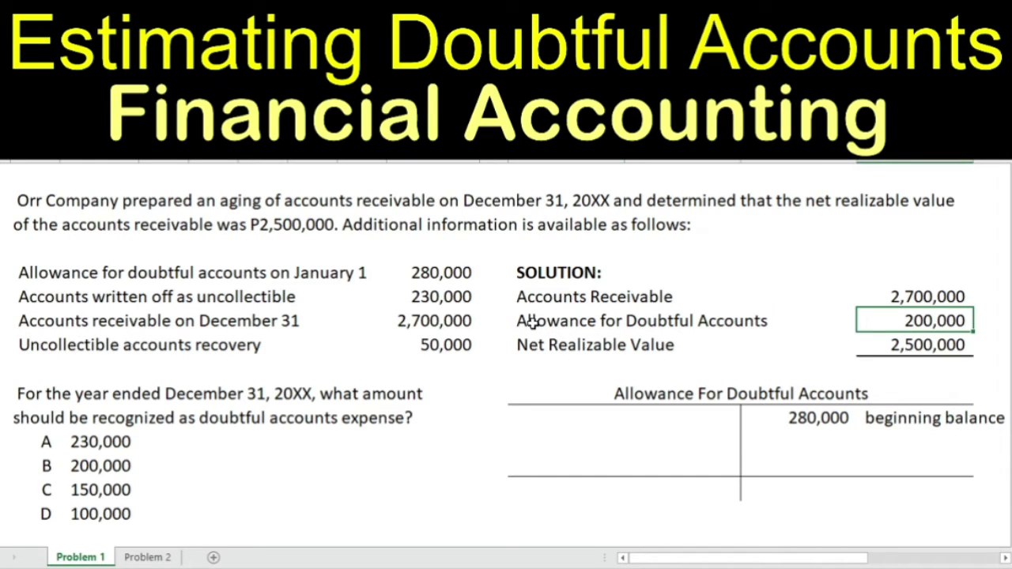
pyautogui.click(809, 489)
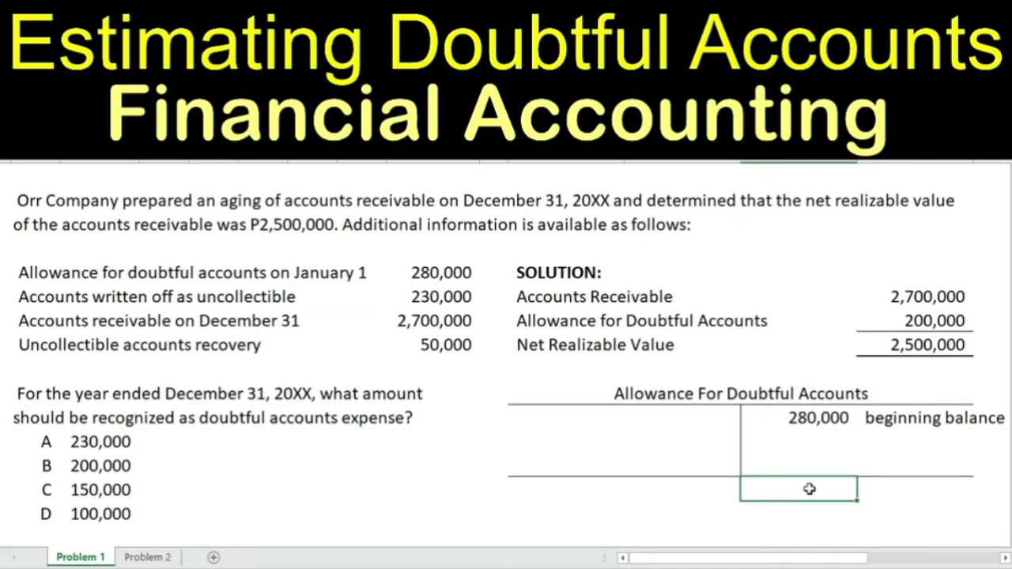
pyautogui.write('200,000')
pyautogui.press('Tab')
pyautogui.write('endi')
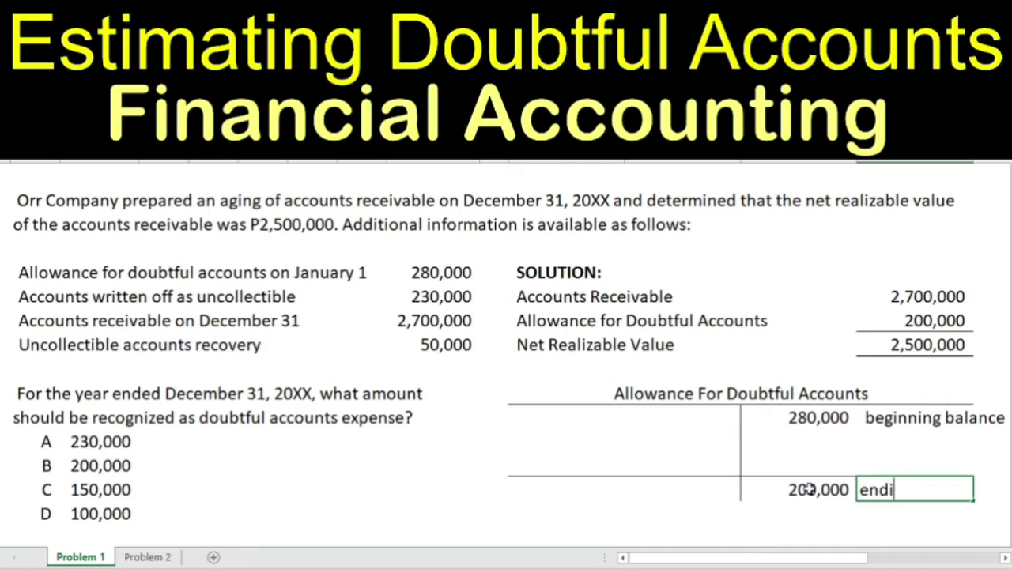
pyautogui.write('ng balance')
pyautogui.press('Return')
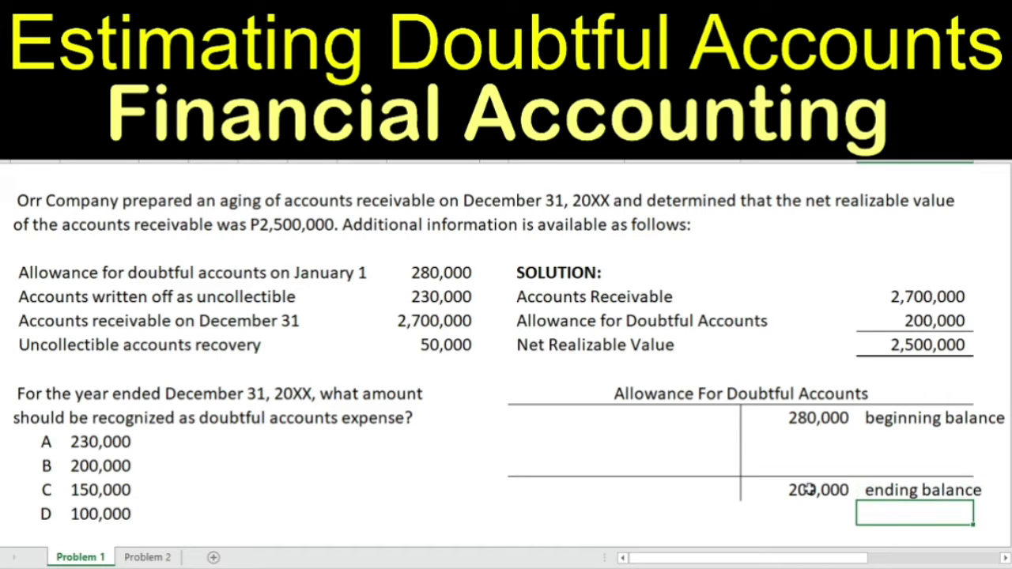
# - Colour the December 31 Accounts receivable row red
pyautogui.click(73, 314)
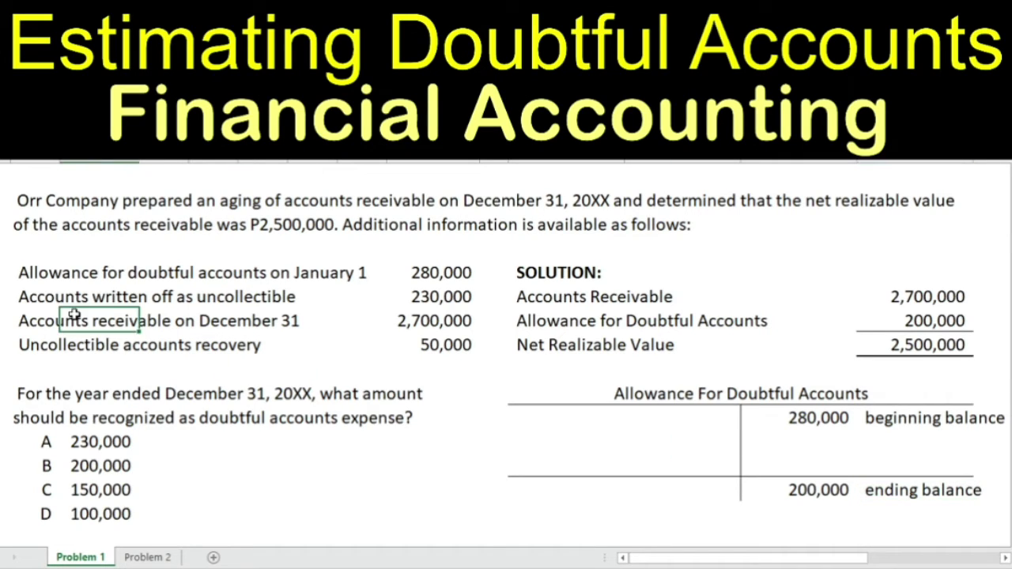
pyautogui.hotkey('shift', 'Right')
pyautogui.hotkey('shift', 'Right')
pyautogui.hotkey('shift', 'Right')
pyautogui.hotkey('shift', 'Right')
pyautogui.hotkey('shift', 'Right')
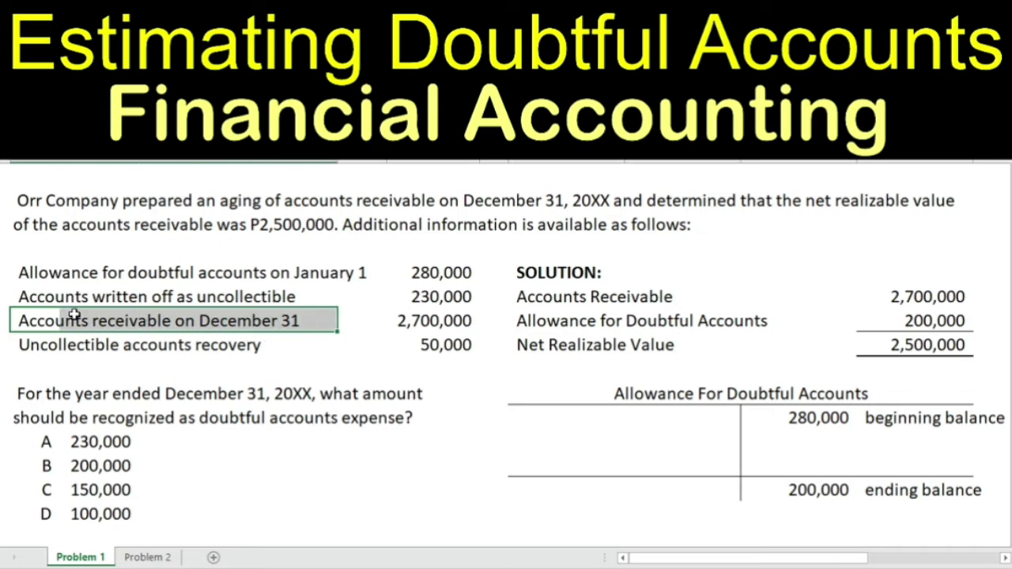
pyautogui.hotkey('alt', 'h')
pyautogui.press('f')
pyautogui.press('c')
pyautogui.press('Return')
pyautogui.click(466, 320)
# - Colour the solution's allowance row and the January 1 allowance row red
pyautogui.click(524, 320)
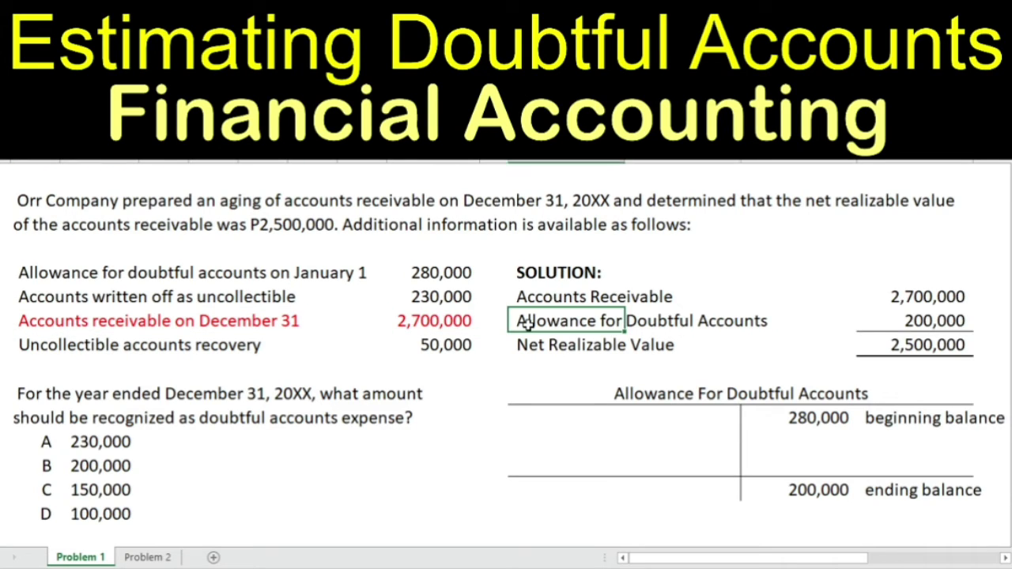
pyautogui.hotkey('shift', 'Right')
pyautogui.hotkey('shift', 'Right')
pyautogui.hotkey('shift', 'Right')
pyautogui.hotkey('shift', 'Right')
pyautogui.hotkey('shift', 'Right')
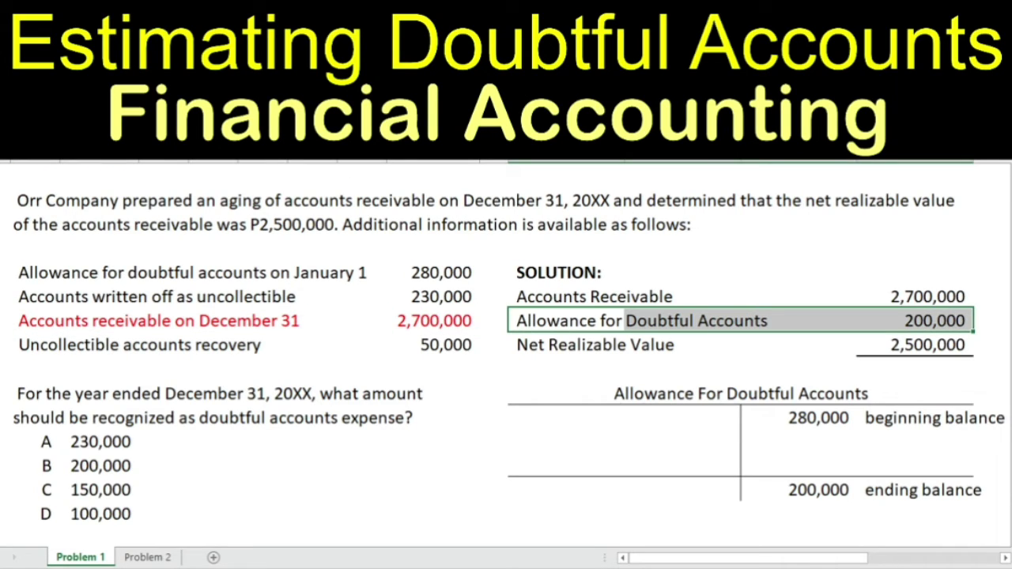
pyautogui.hotkey('alt', 'h')
pyautogui.press('f')
pyautogui.press('c')
pyautogui.press('Return')
pyautogui.click(55, 271)
pyautogui.hotkey('shift', 'Right')
pyautogui.hotkey('shift', 'Right')
pyautogui.hotkey('shift', 'Right')
pyautogui.hotkey('shift', 'Right')
pyautogui.hotkey('shift', 'Right')
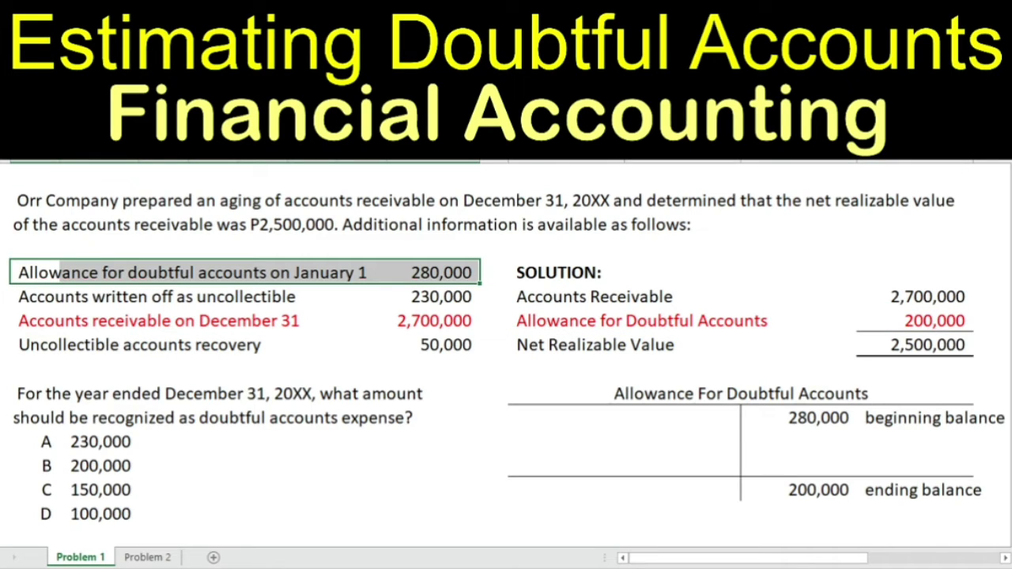
pyautogui.hotkey('alt', 'h')
pyautogui.press('f')
pyautogui.press('c')
pyautogui.press('Return')
# - Colour the accounts written-off row (230,000) red
pyautogui.click(782, 422)
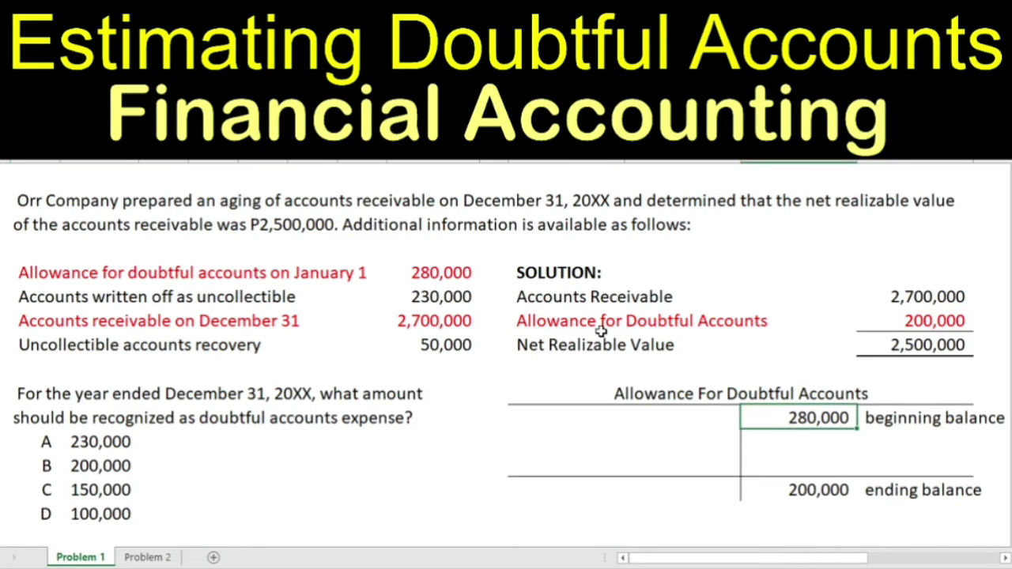
pyautogui.click(567, 321)
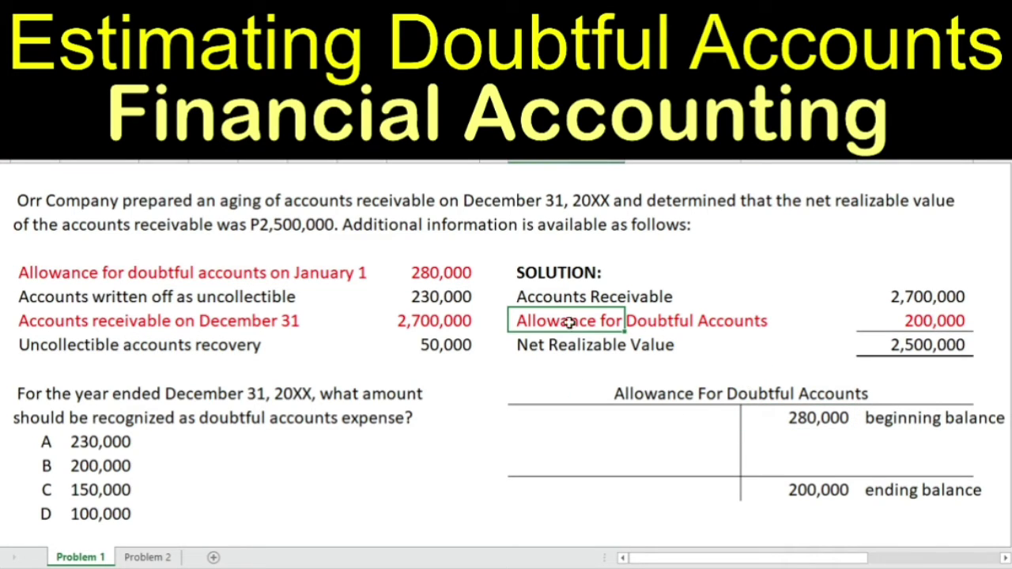
pyautogui.click(822, 493)
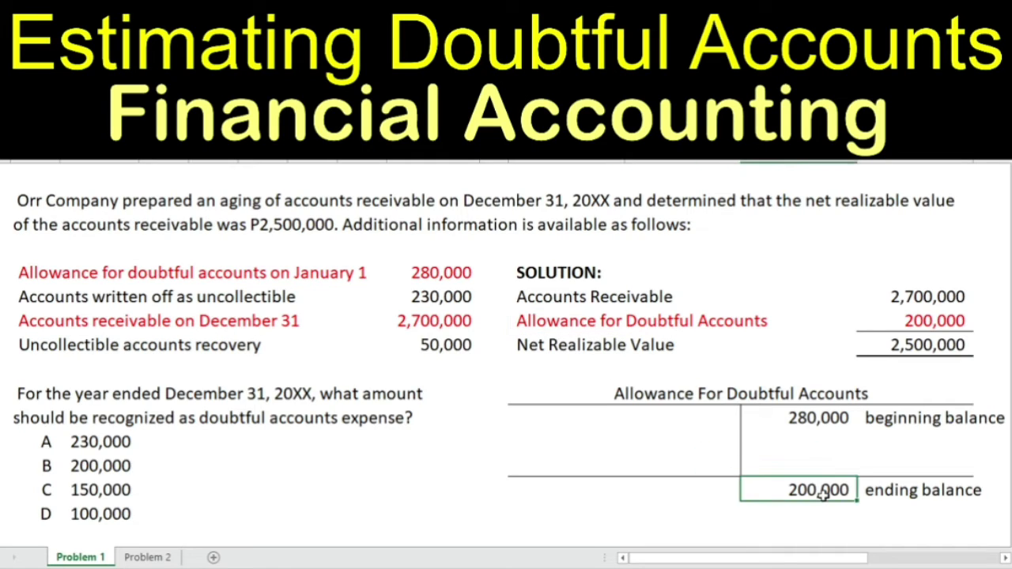
pyautogui.click(915, 297)
pyautogui.click(36, 299)
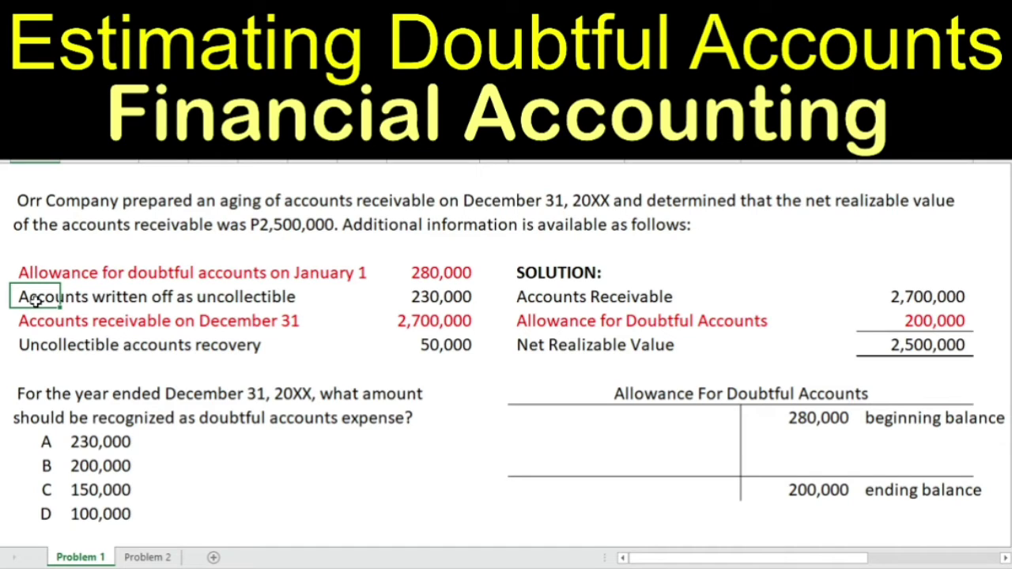
pyautogui.hotkey('ctrl', 'shift', 'Right')
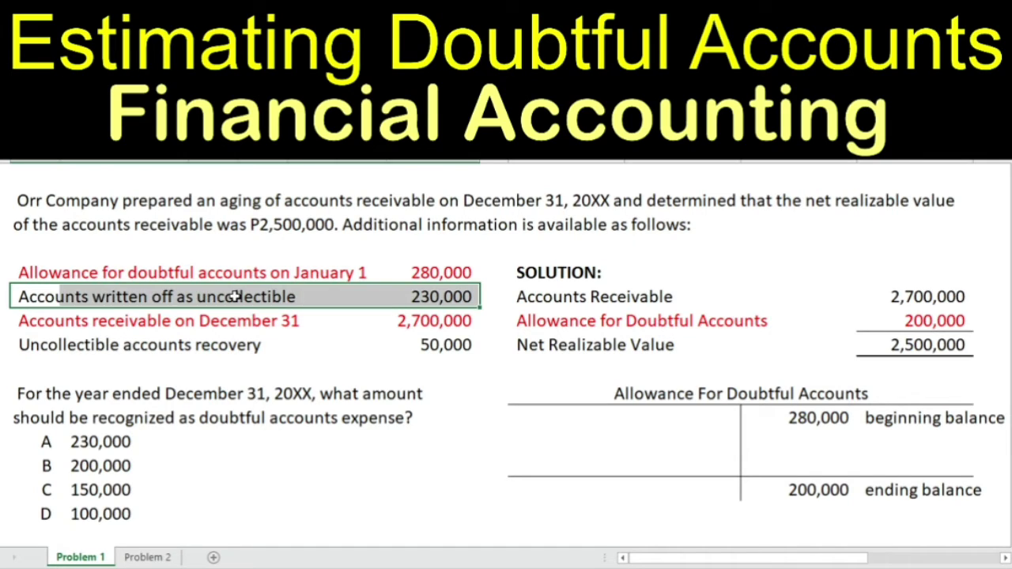
pyautogui.press('F4')
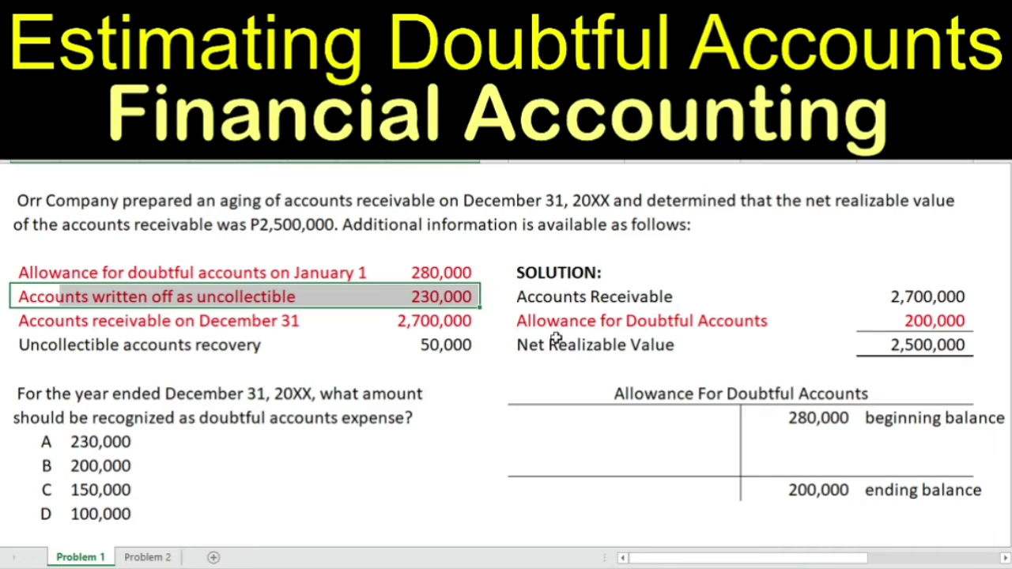
# - Link a debit-side T-account cell to the 230,000 written-off figure and label it 'write-off'
pyautogui.click(705, 445)
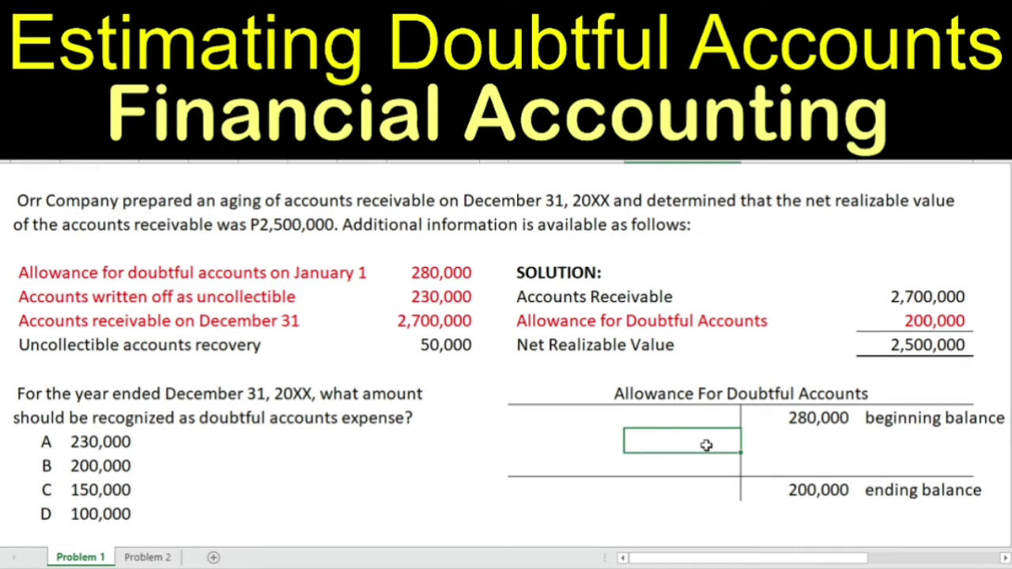
pyautogui.write('=')
pyautogui.click(402, 297)
pyautogui.press('Return')
pyautogui.press('Up')
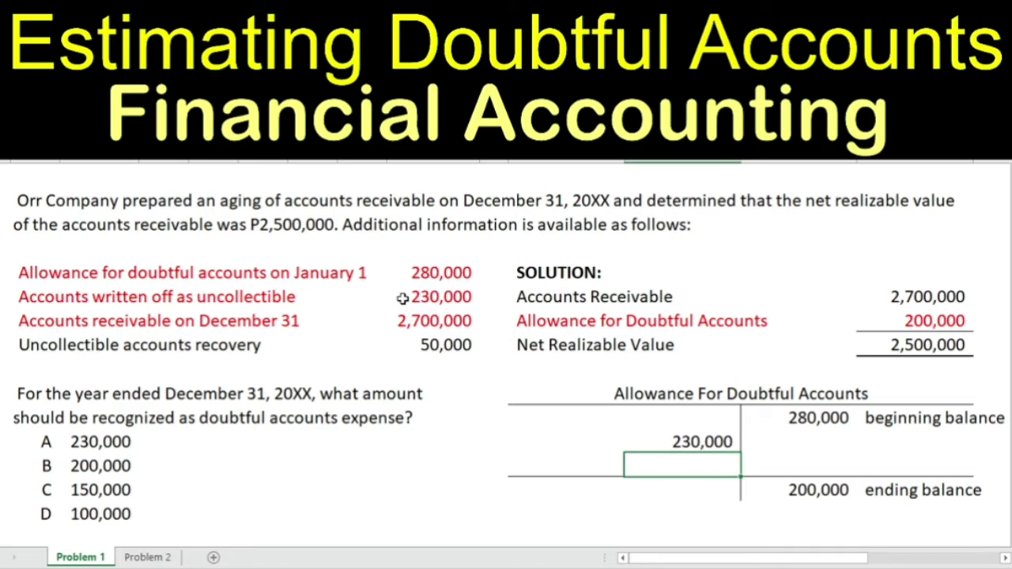
pyautogui.press('Left')
pyautogui.write('write-off')
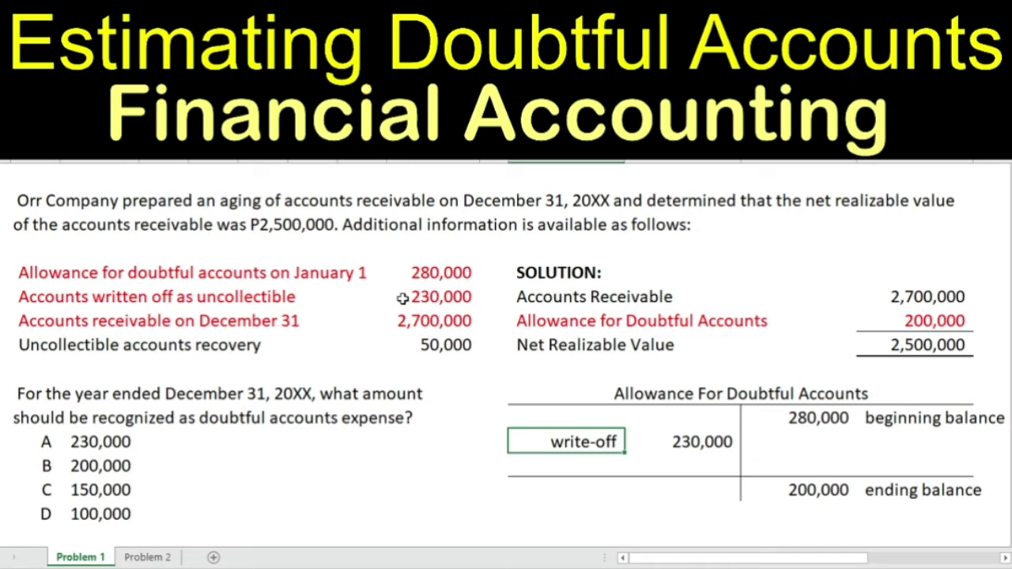
pyautogui.hotkey('shift', 'Right')
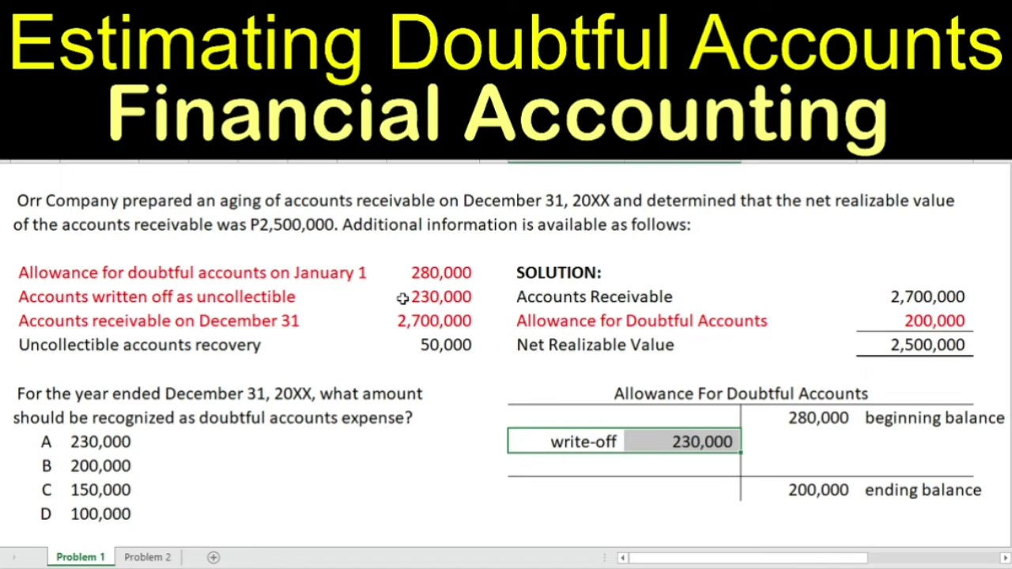
pyautogui.press('Left')
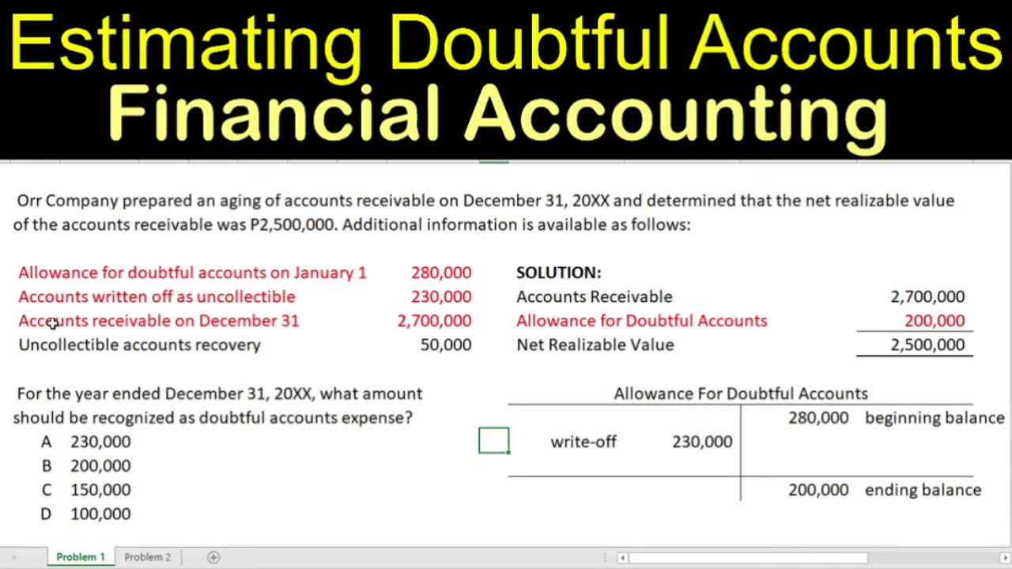
# - Colour the Uncollectible accounts recovery row red
pyautogui.click(59, 351)
pyautogui.hotkey('shift', 'Right')
pyautogui.hotkey('shift', 'Right')
pyautogui.hotkey('shift', 'Right')
pyautogui.hotkey('shift', 'Right')
pyautogui.hotkey('shift', 'Right')
pyautogui.hotkey('shift', 'Right')
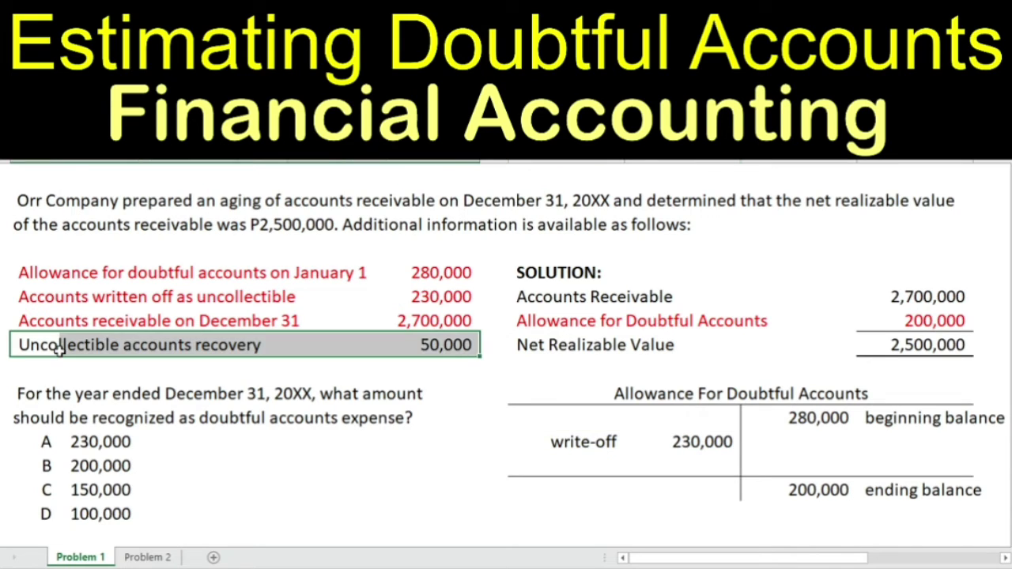
pyautogui.hotkey('alt', 'h')
pyautogui.press('f')
pyautogui.press('c')
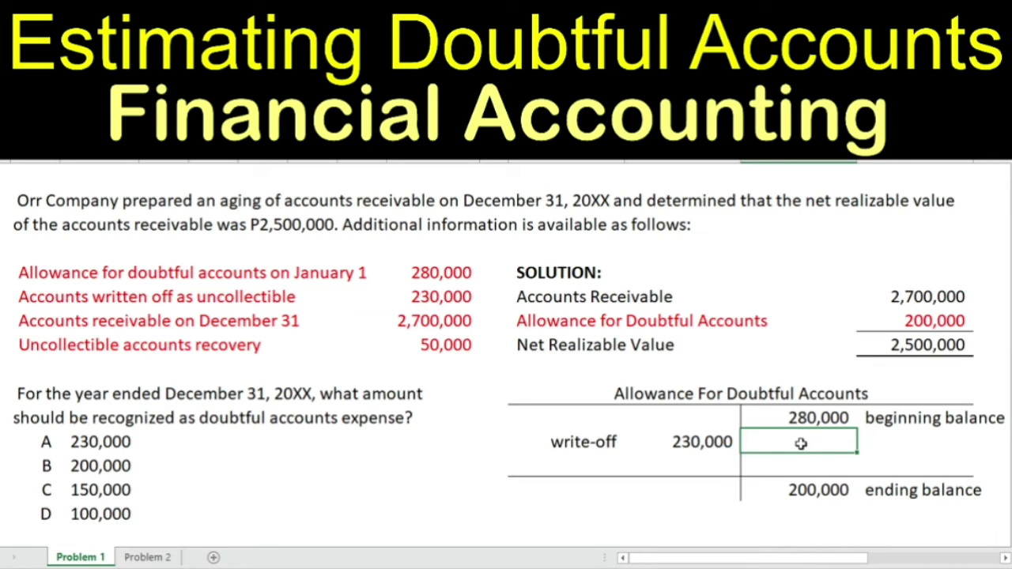
# - Link the T-account cell under the beginning balance to the 50,000 recovery figure
pyautogui.write('=')
pyautogui.click(446, 349)
pyautogui.press('Return')
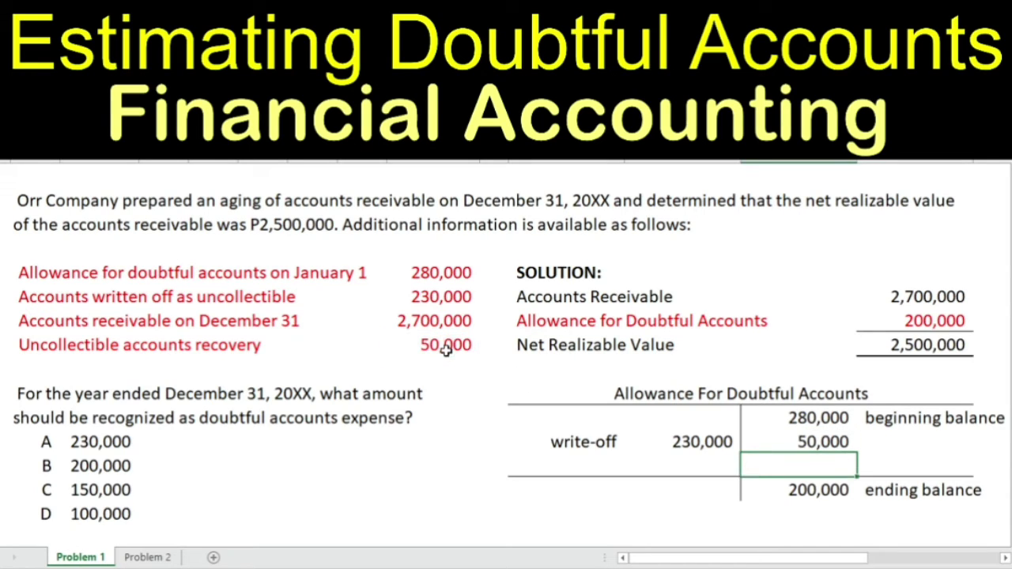
pyautogui.press('Right')
pyautogui.press('Up')
pyautogui.press('Left')
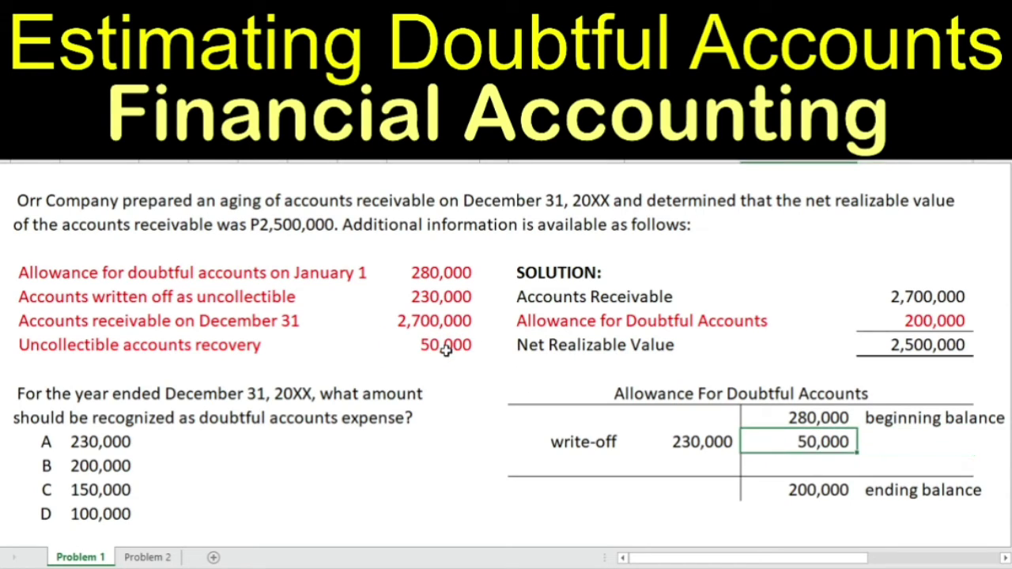
# - Label the linked 50,000 entry 'recovery'
pyautogui.press('Left')
pyautogui.press('Left')
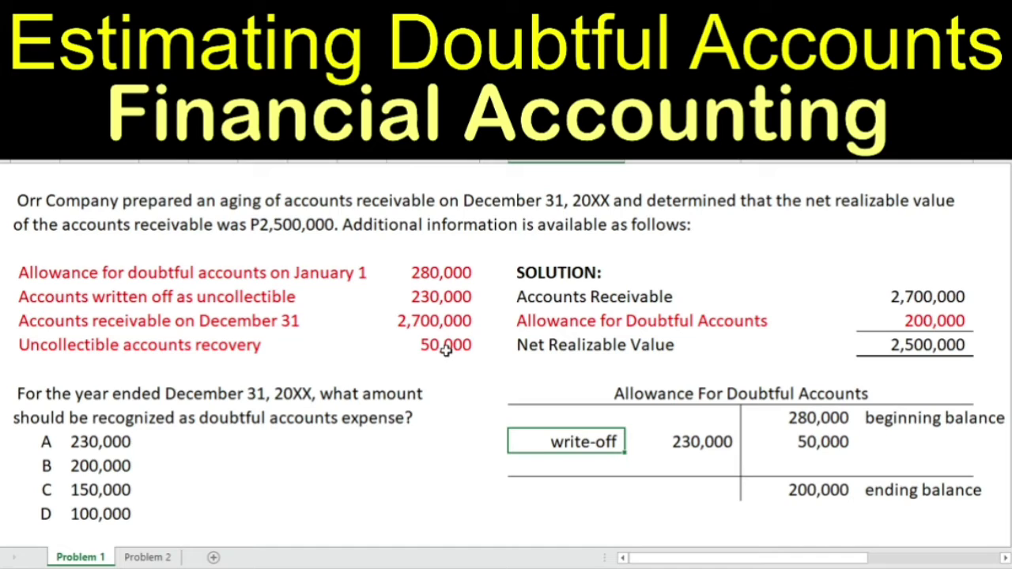
pyautogui.press('Right')
pyautogui.press('Right')
pyautogui.press('Right')
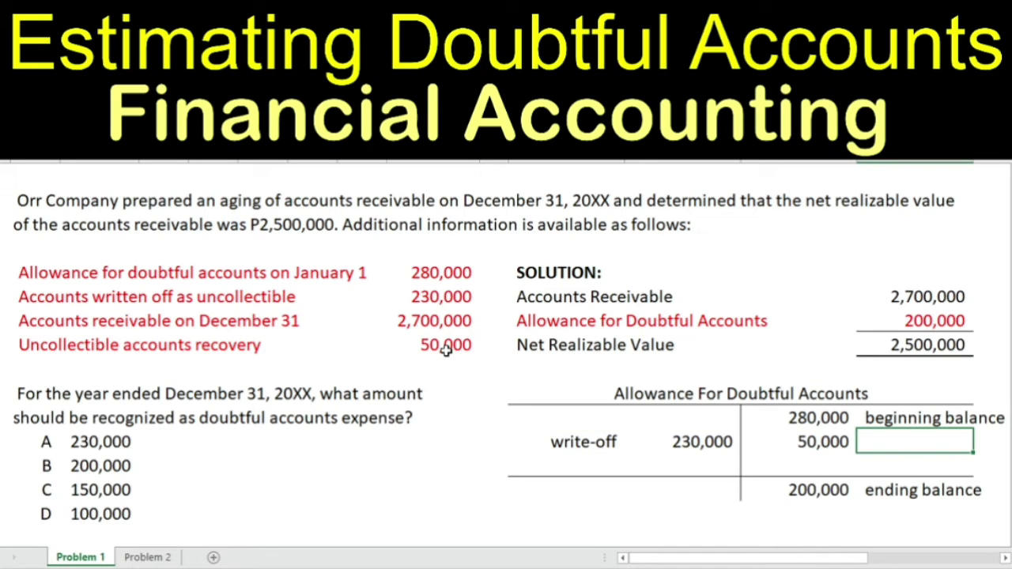
pyautogui.press('Left')
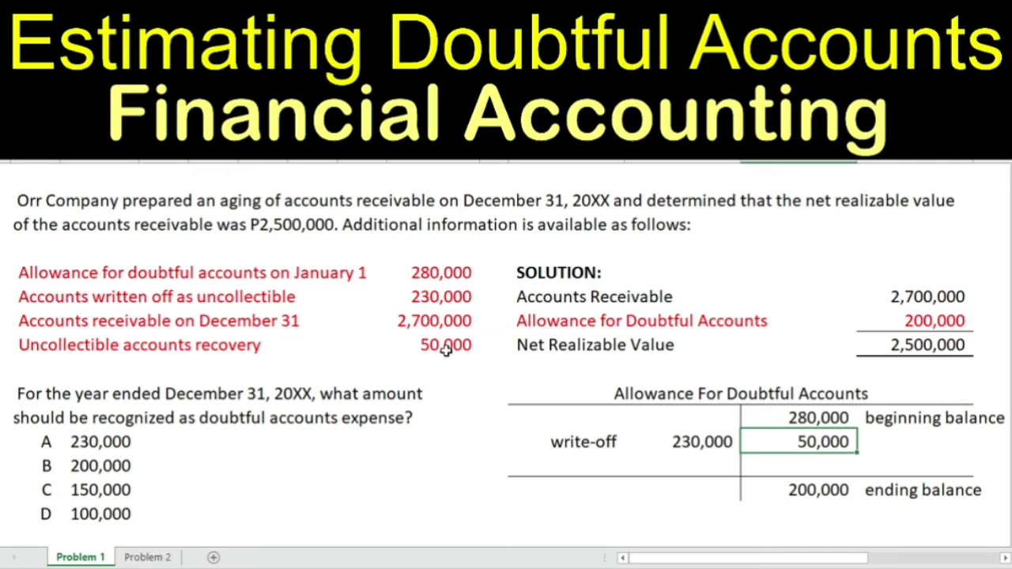
pyautogui.press('Right')
pyautogui.write('rece')
pyautogui.press('BackSpace')
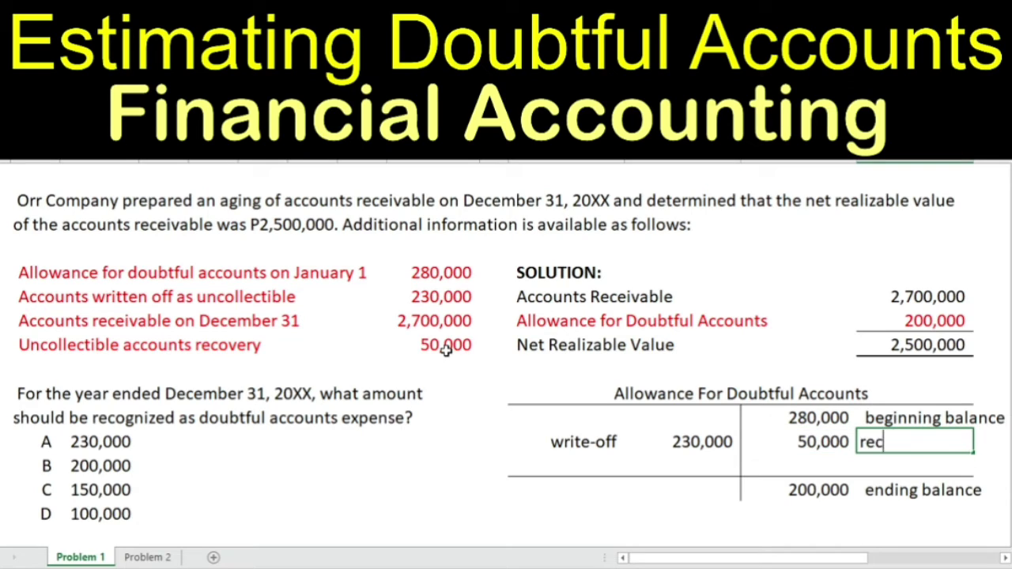
pyautogui.write('overy')
pyautogui.press('Return')
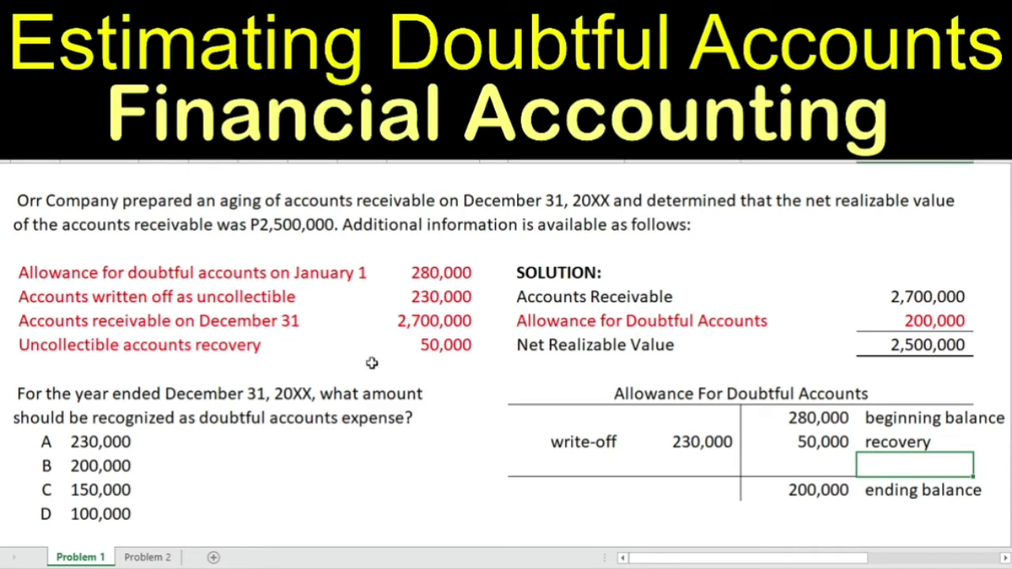
pyautogui.click(220, 419)
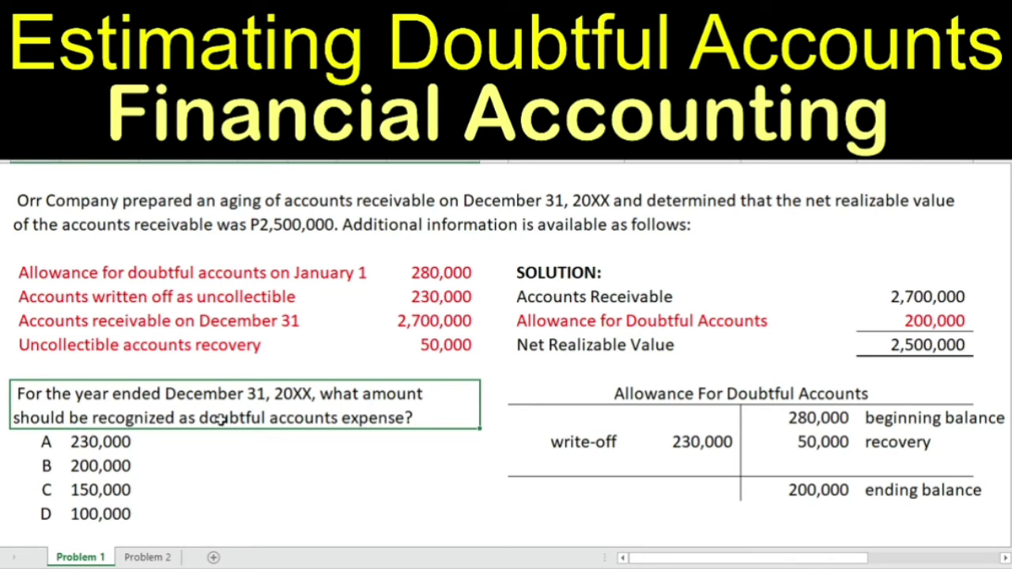
# - Fill the two empty cells below the recovery yellow and label the row DAE
pyautogui.click(784, 469)
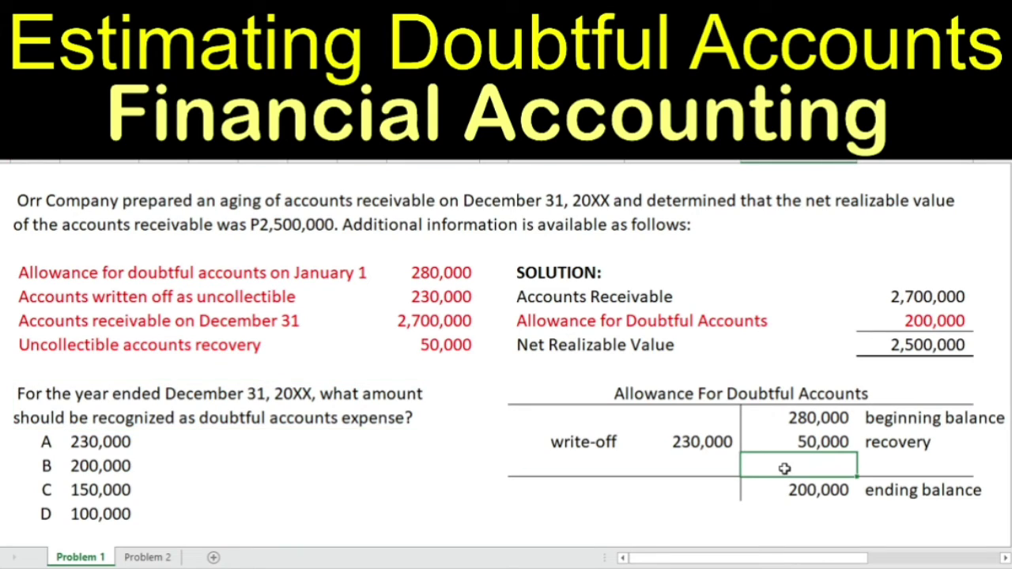
pyautogui.hotkey('shift', 'Right')
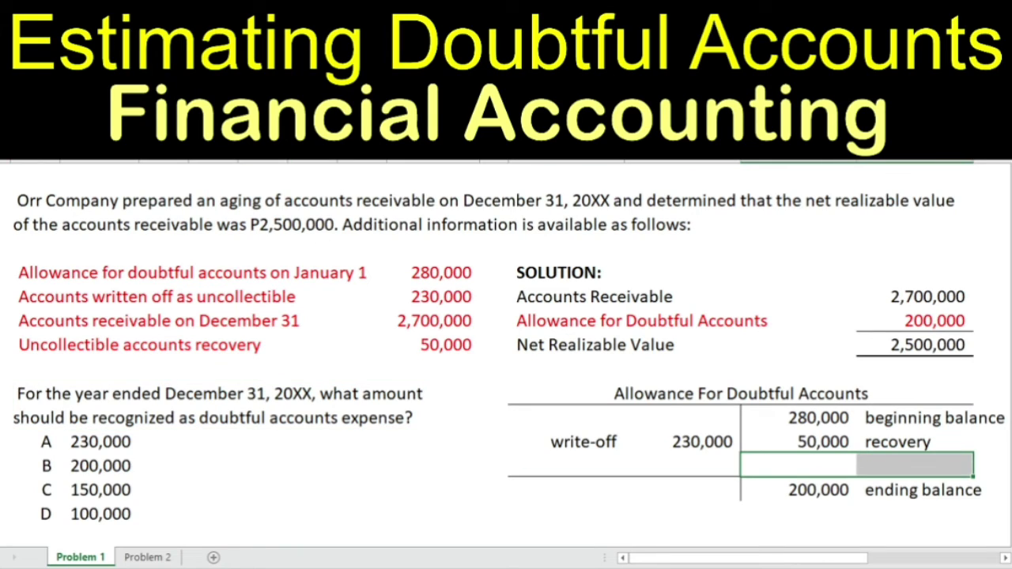
pyautogui.press('F4')
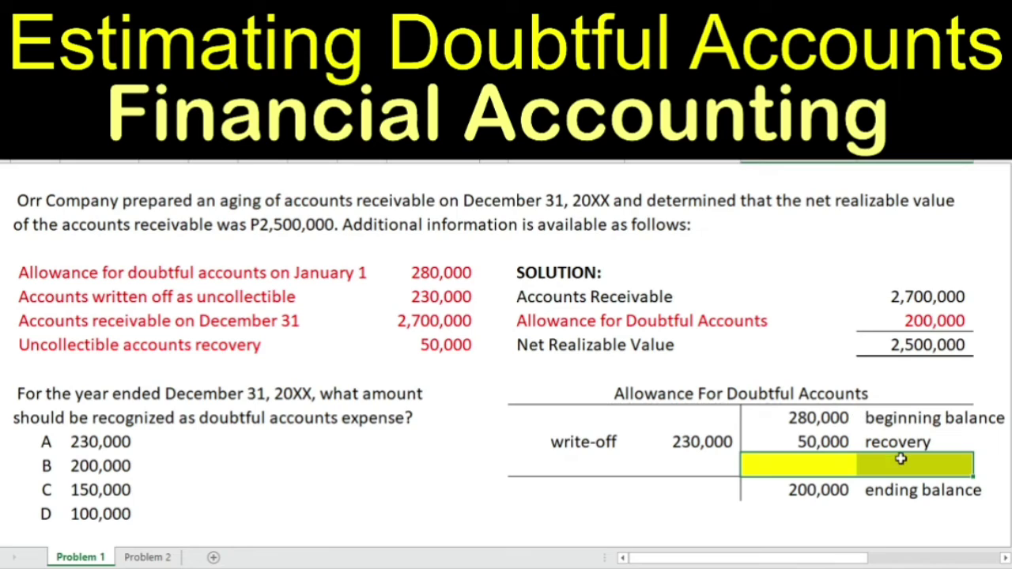
pyautogui.write('DAE')
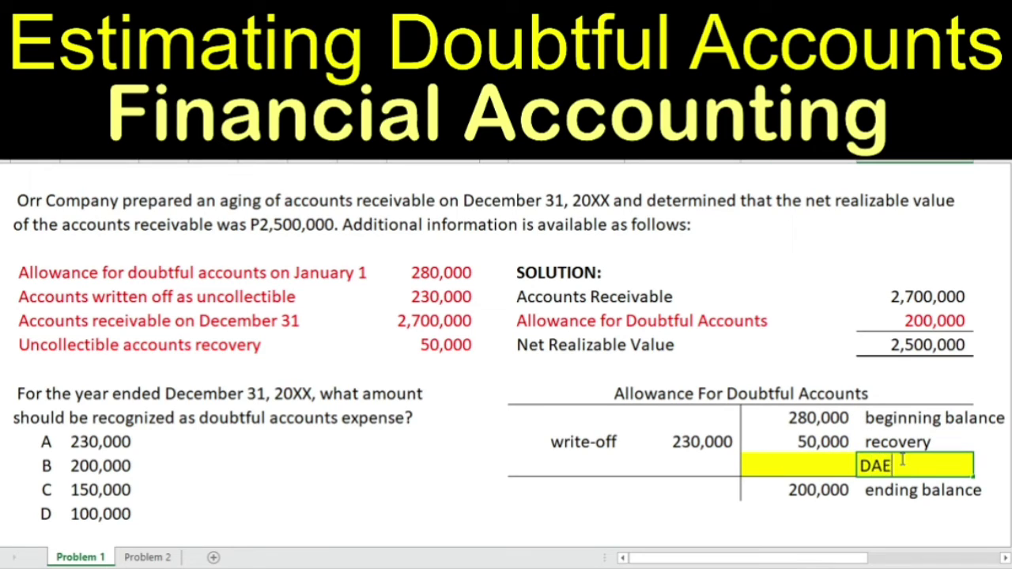
pyautogui.press('Return')
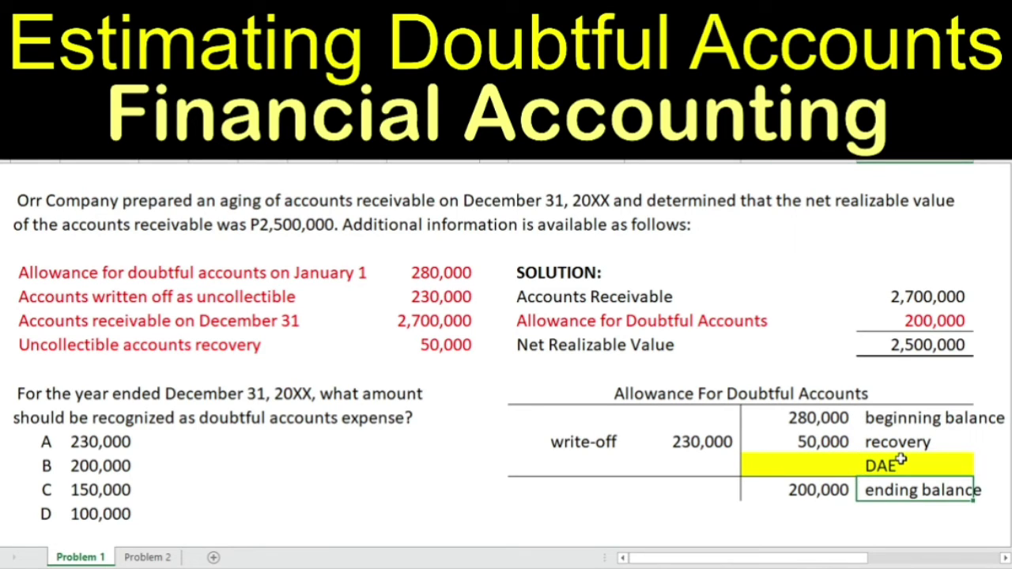
# - Compute DAE as ending balance plus write-off minus beginning balance and recovery, giving 100,000
pyautogui.press('Up')
pyautogui.press('Left')
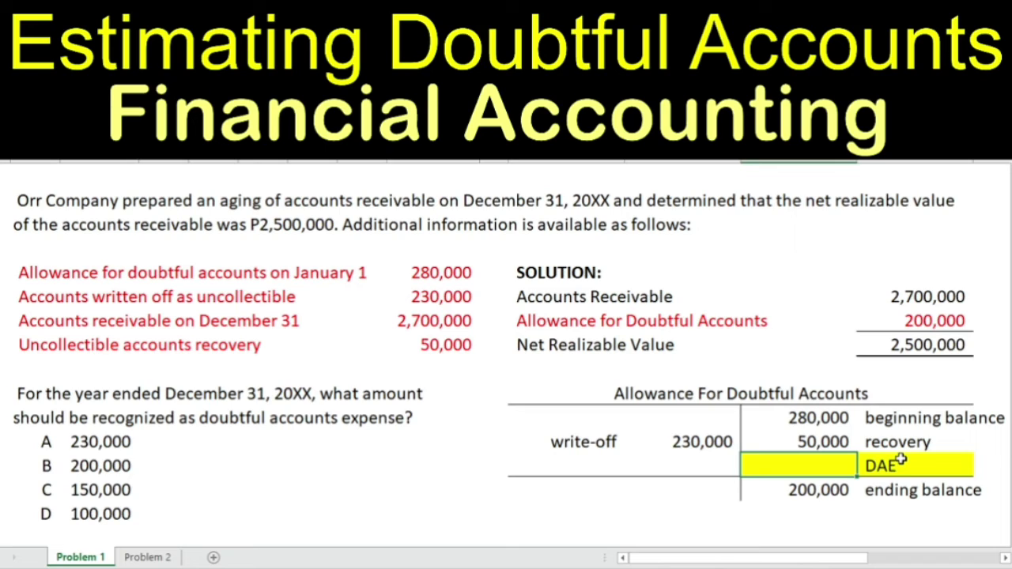
pyautogui.write('=')
pyautogui.click(822, 492)
pyautogui.write('+')
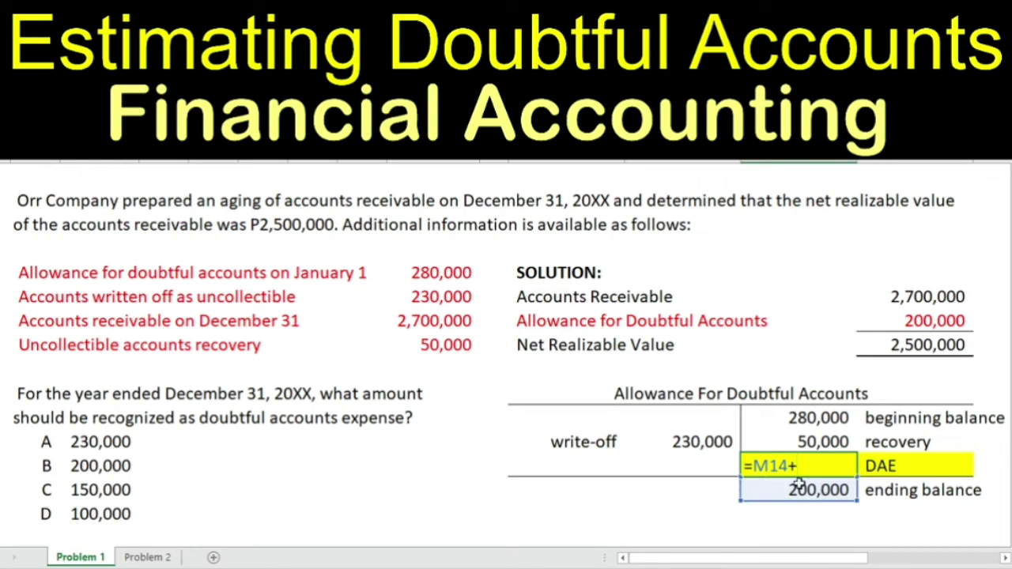
pyautogui.click(701, 442)
pyautogui.write('-')
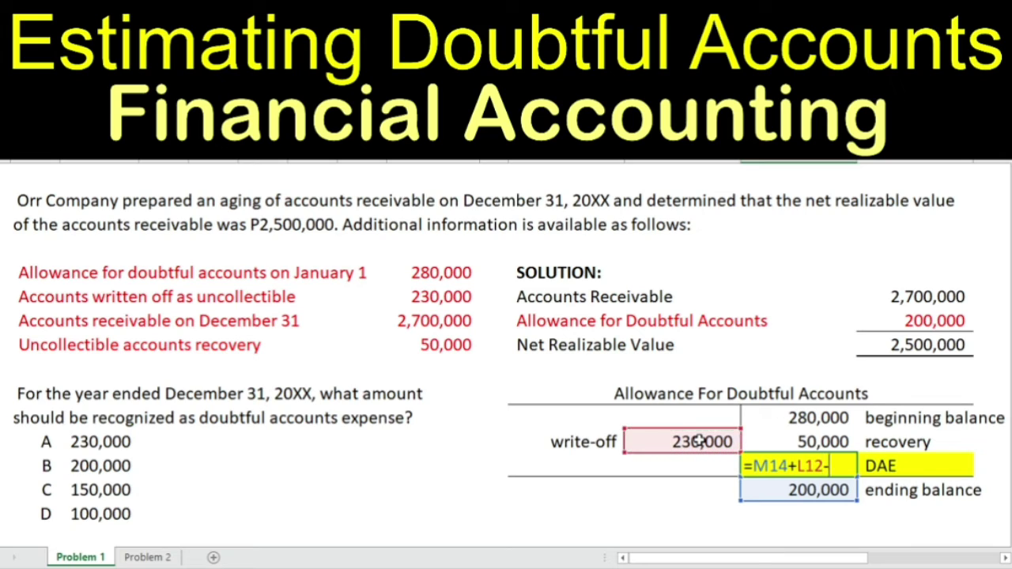
pyautogui.click(761, 420)
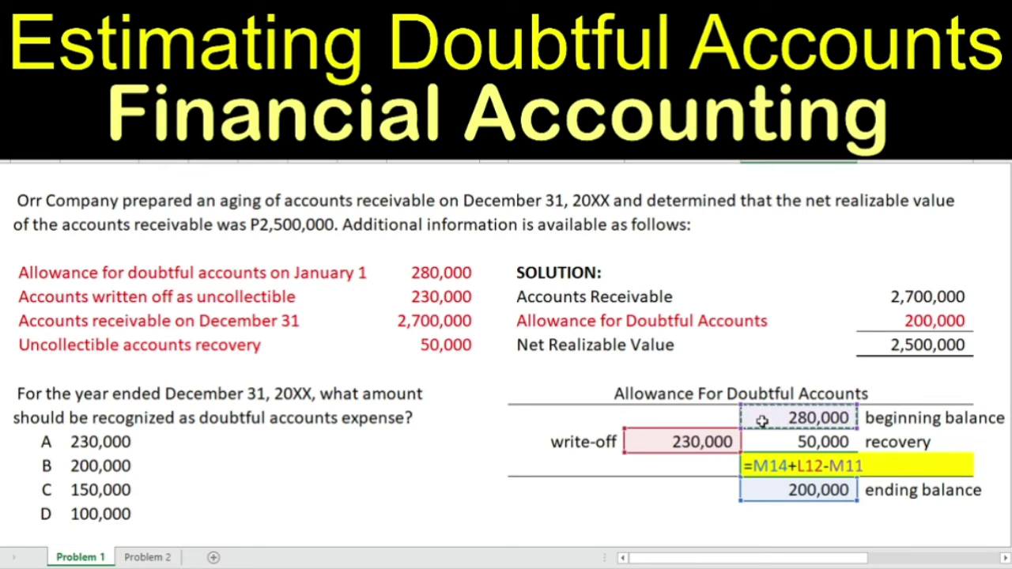
pyautogui.write('-')
pyautogui.click(800, 442)
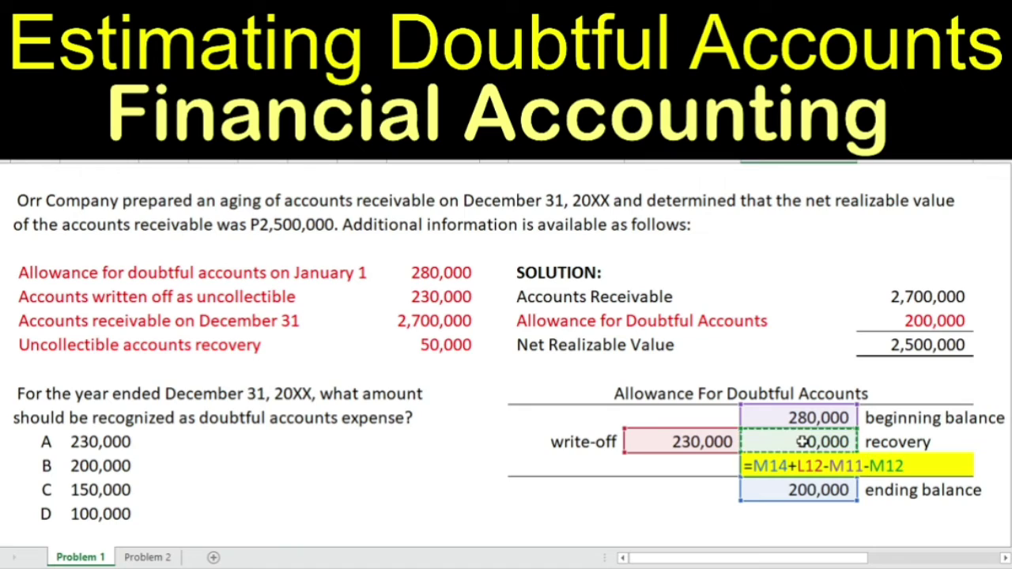
pyautogui.press('Return')
pyautogui.press('Up')
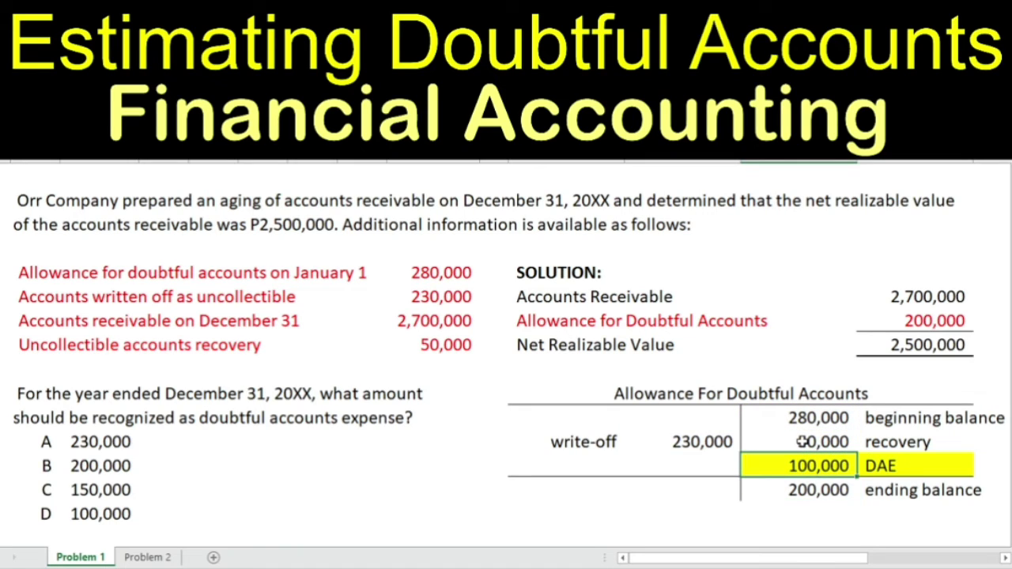
# - Make answer D and its 100,000 amount bold red text
pyautogui.click(57, 514)
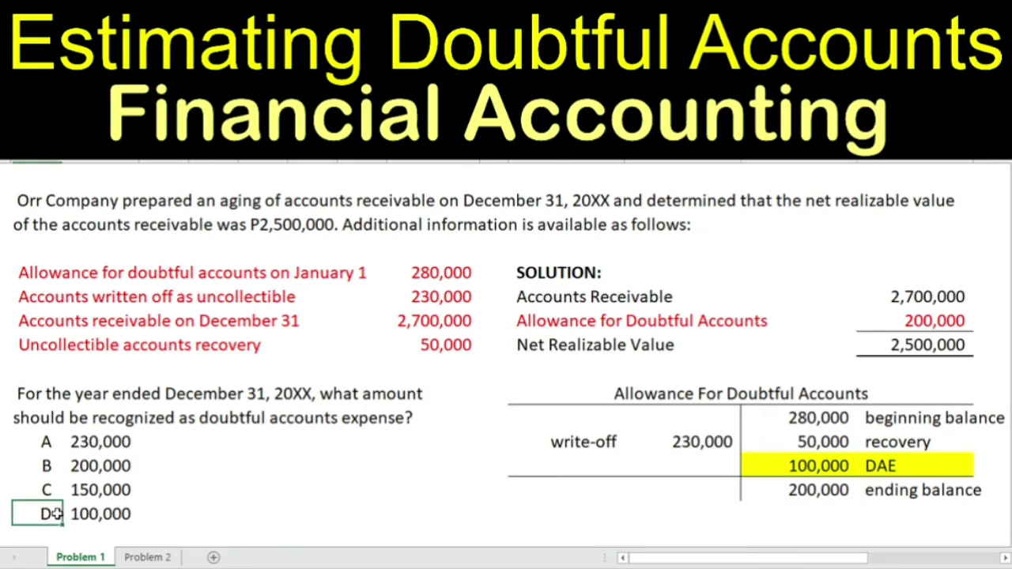
pyautogui.hotkey('shift', 'Right')
pyautogui.hotkey('ctrl', 'b')
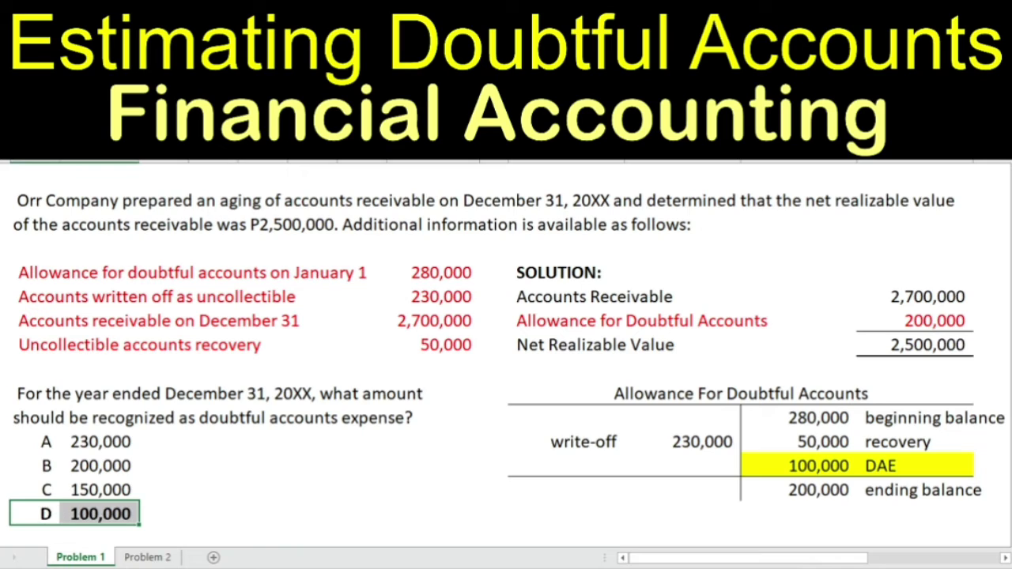
pyautogui.hotkey('alt', 'h')
pyautogui.press('f')
pyautogui.press('c')
pyautogui.press('Return')
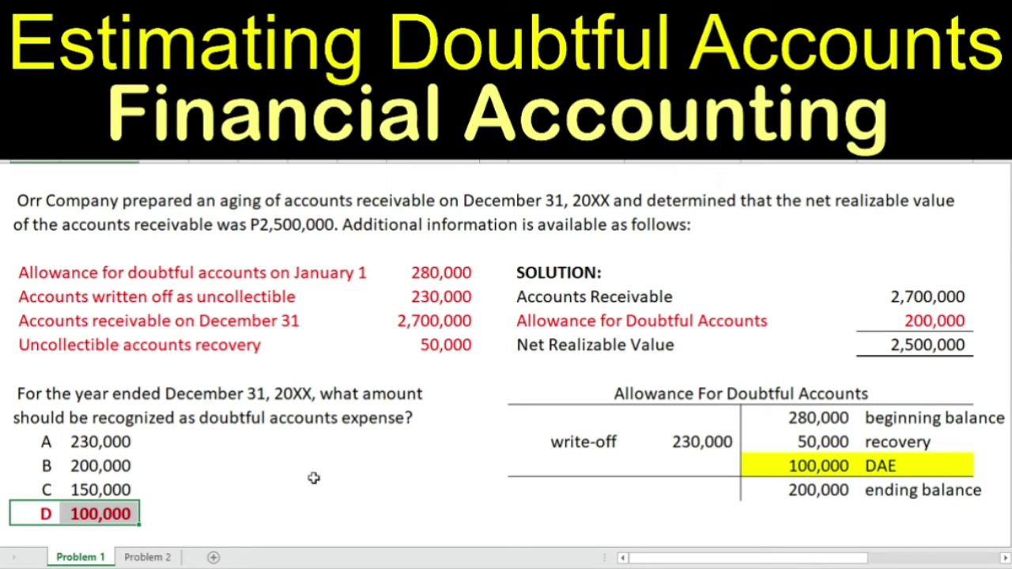
# - Review the T-account amounts behind the 100,000 DAE, then go to the Problem 2 sheet
pyautogui.click(773, 463)
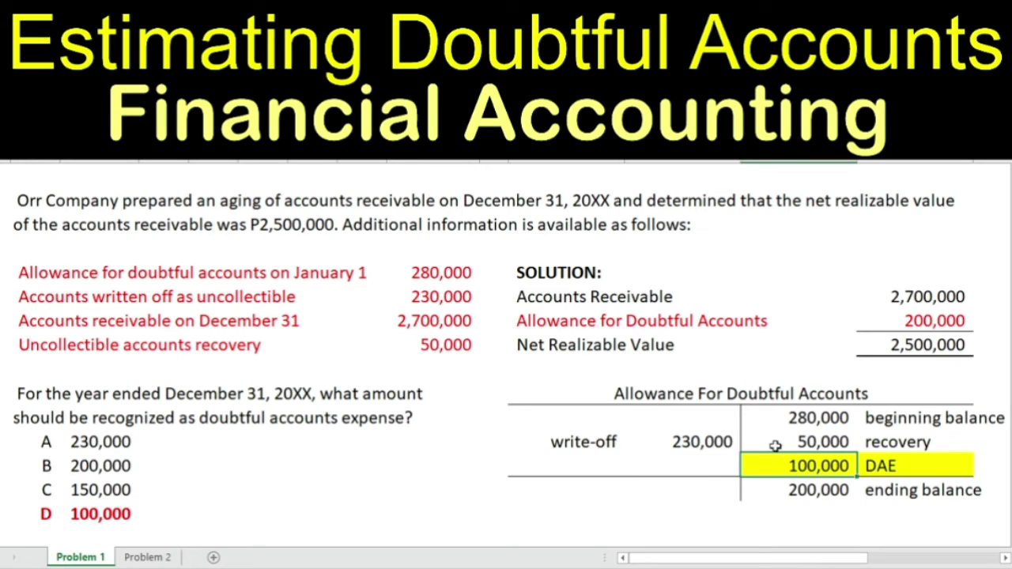
pyautogui.click(779, 418)
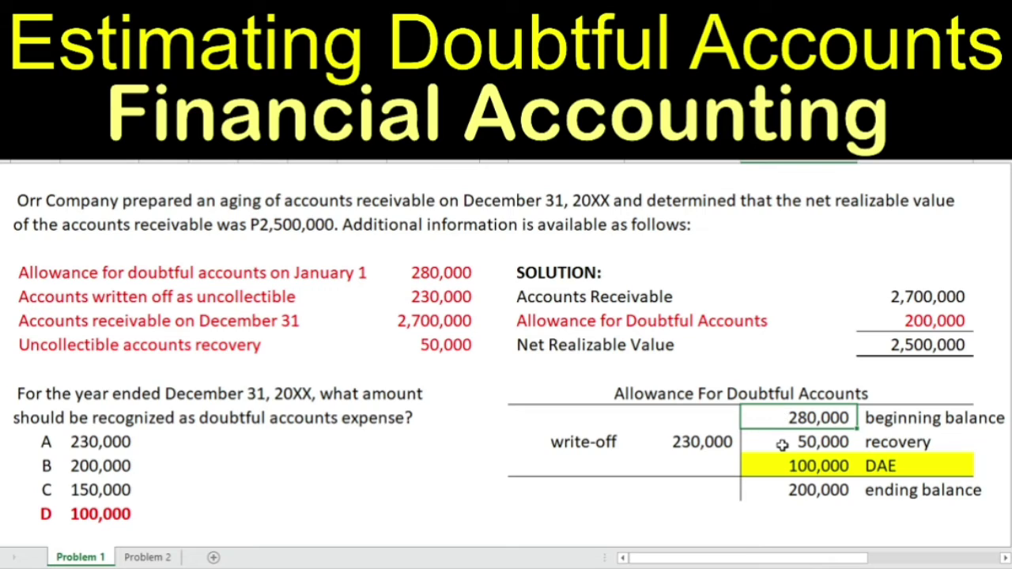
pyautogui.click(782, 445)
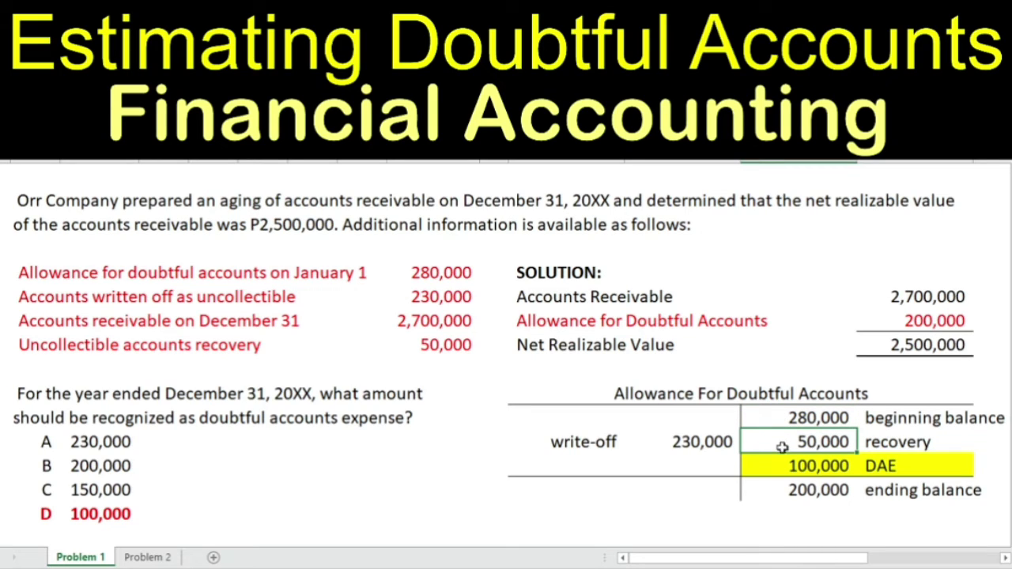
pyautogui.click(781, 466)
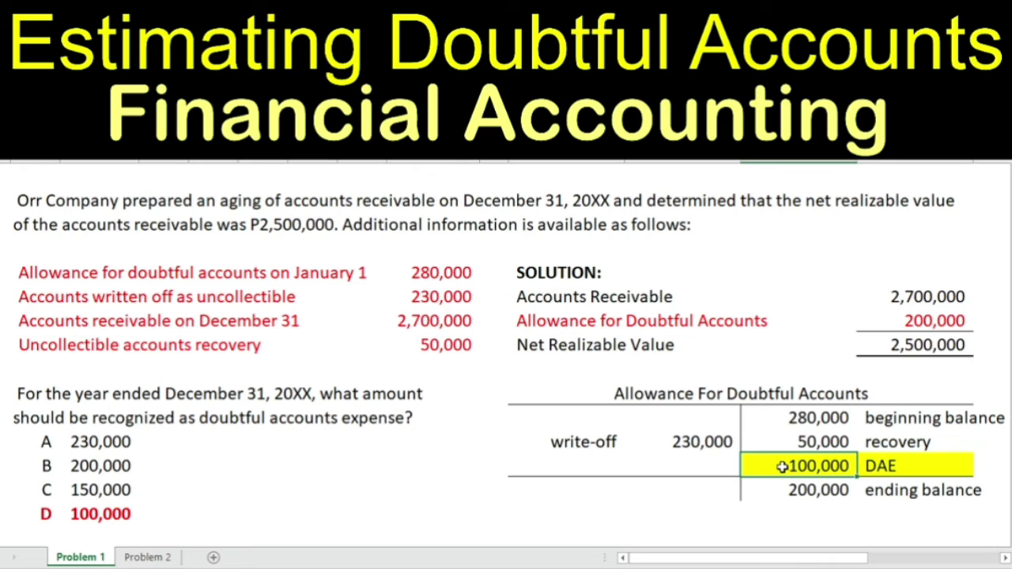
pyautogui.click(678, 440)
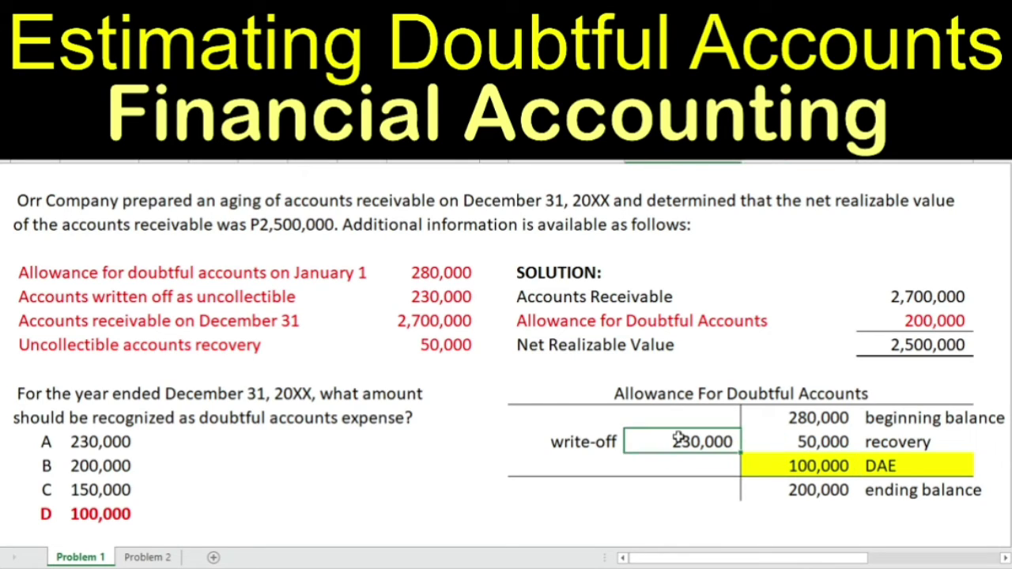
pyautogui.click(783, 490)
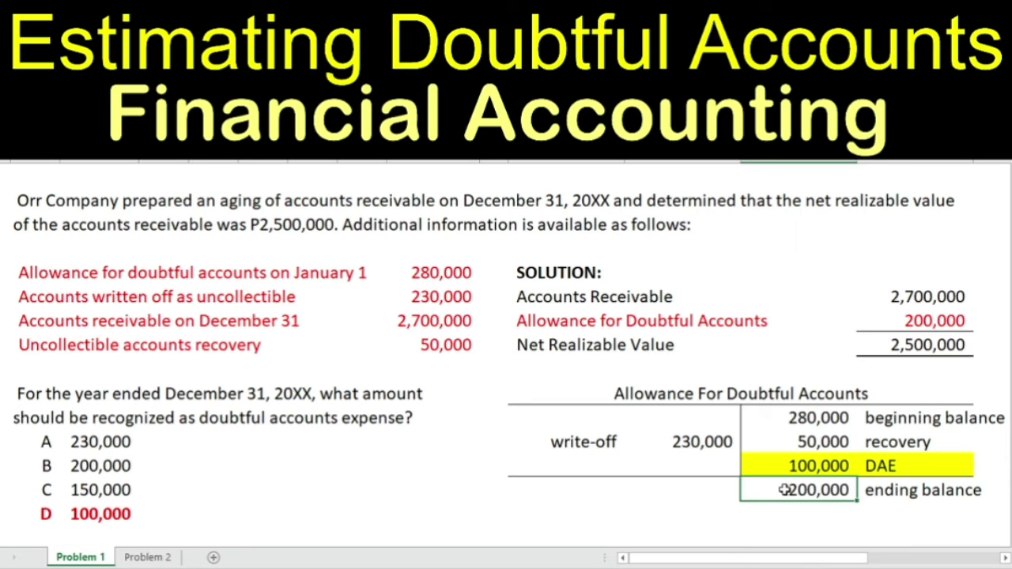
pyautogui.click(139, 558)
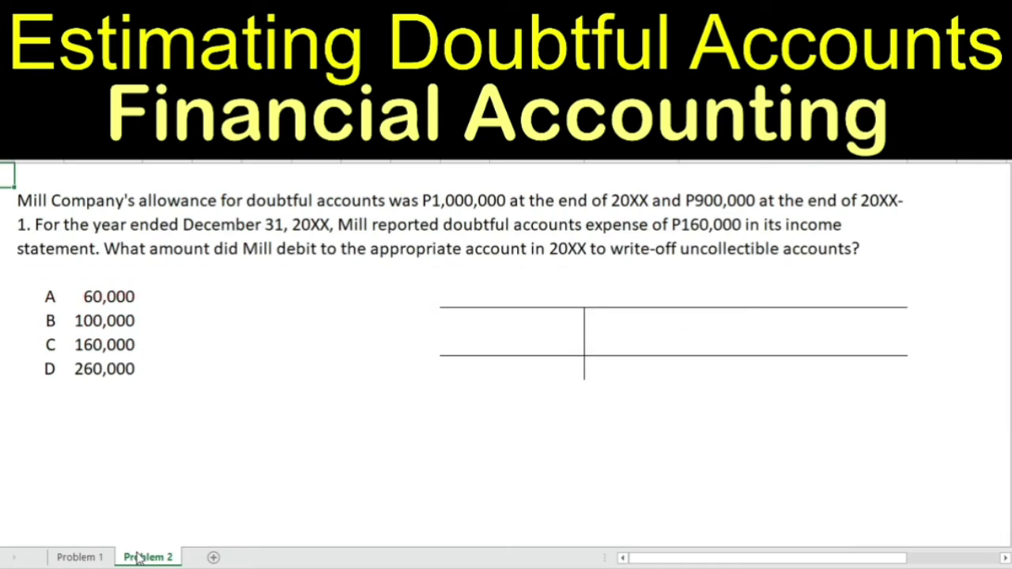
pyautogui.click(22, 201)
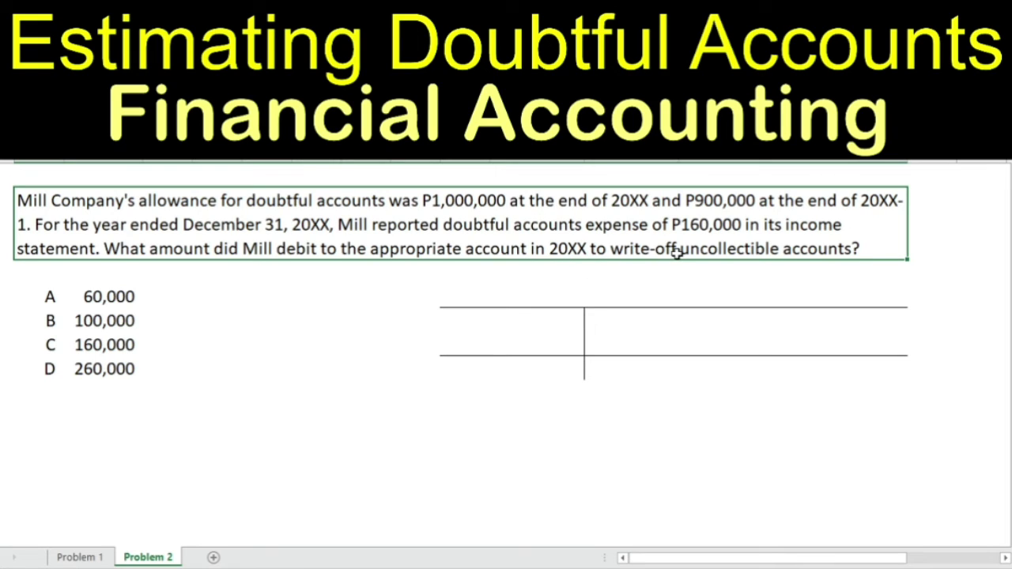
pyautogui.click(91, 313)
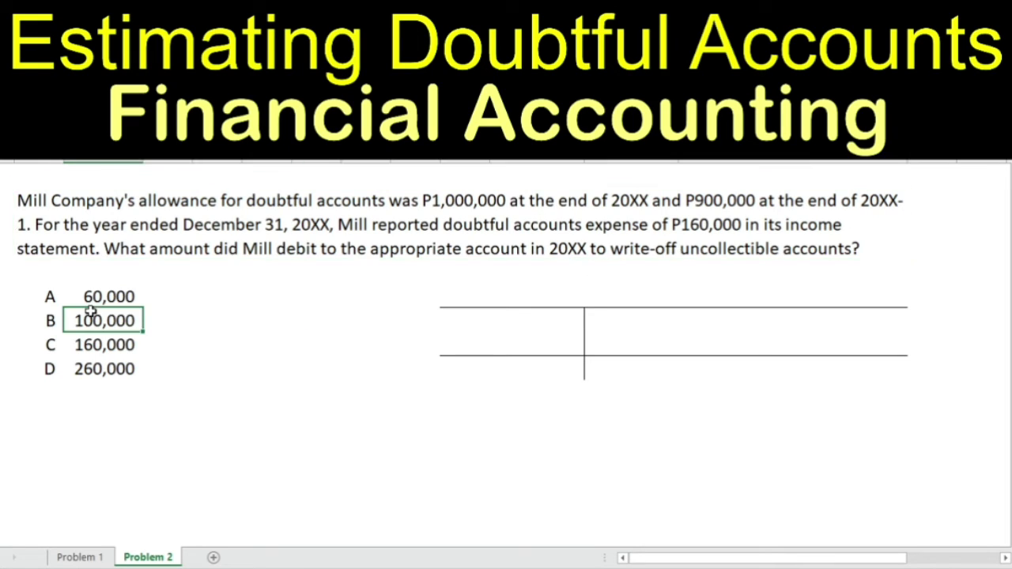
pyautogui.press('Up')
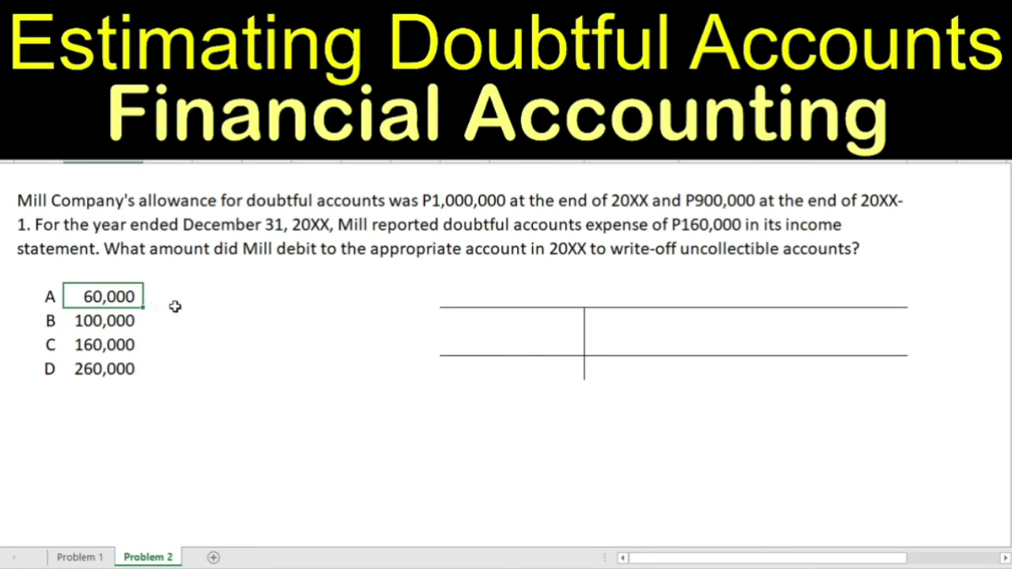
pyautogui.press('Down')
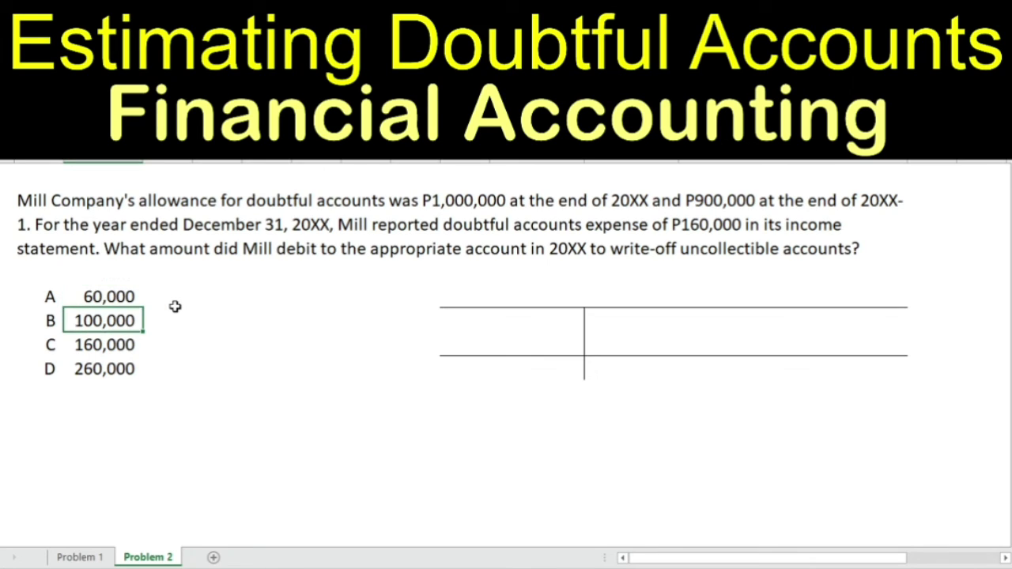
pyautogui.press('Down')
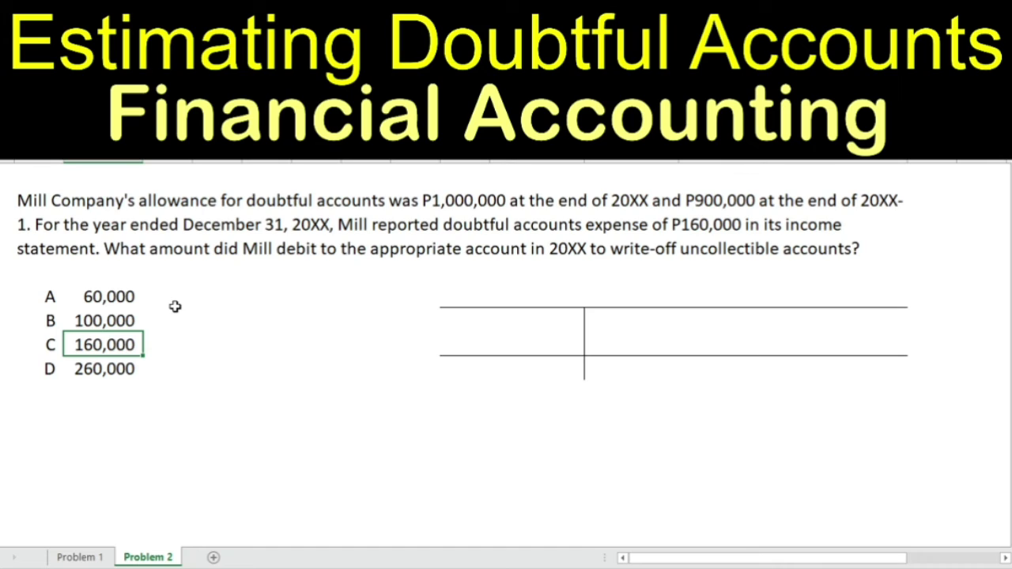
pyautogui.press('Down')
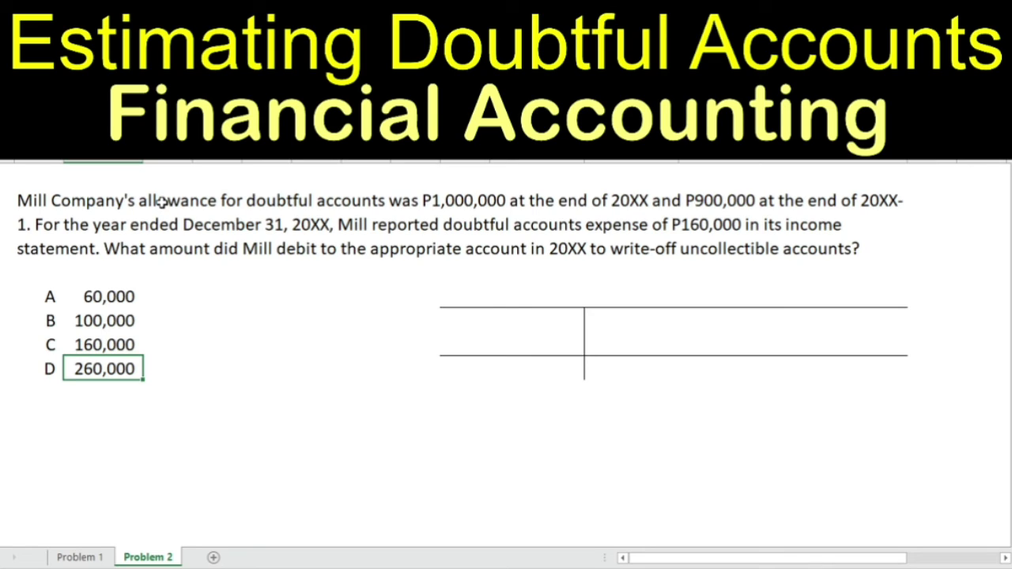
pyautogui.click(536, 293)
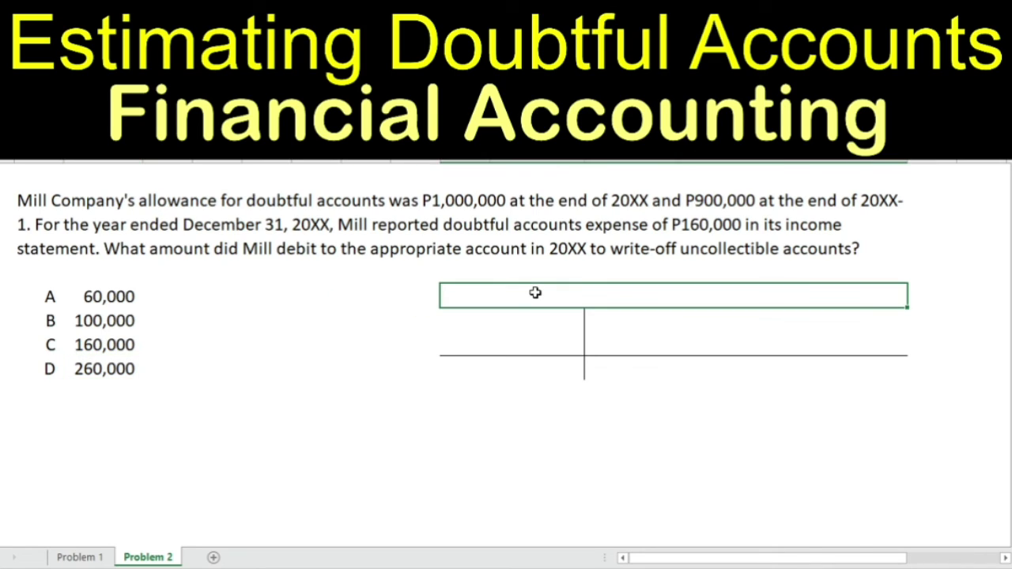
# - Title the T-account 'Allowance for Doubtful Accounts'
pyautogui.write('Allowa')
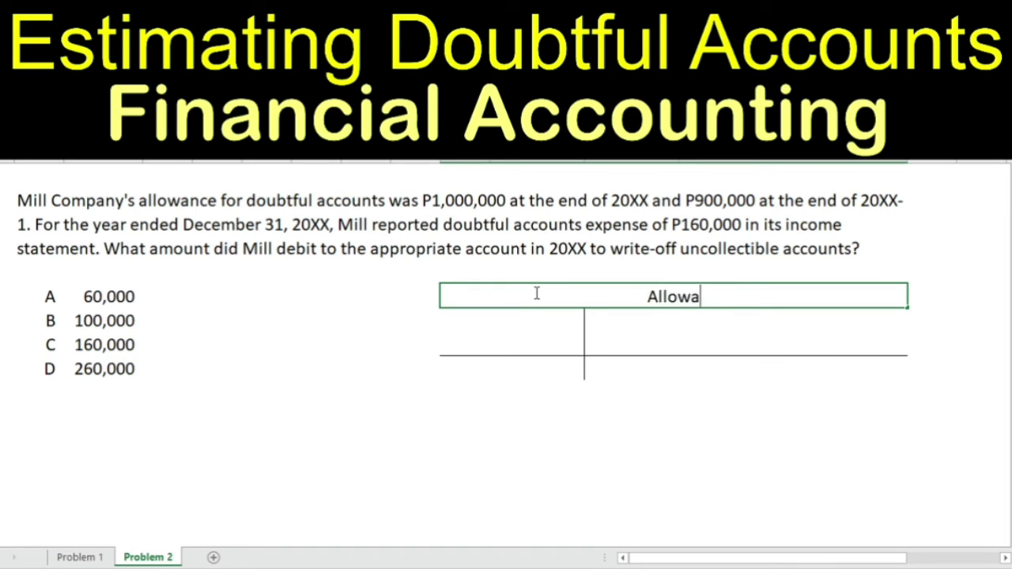
pyautogui.write('nce for Doubtfu')
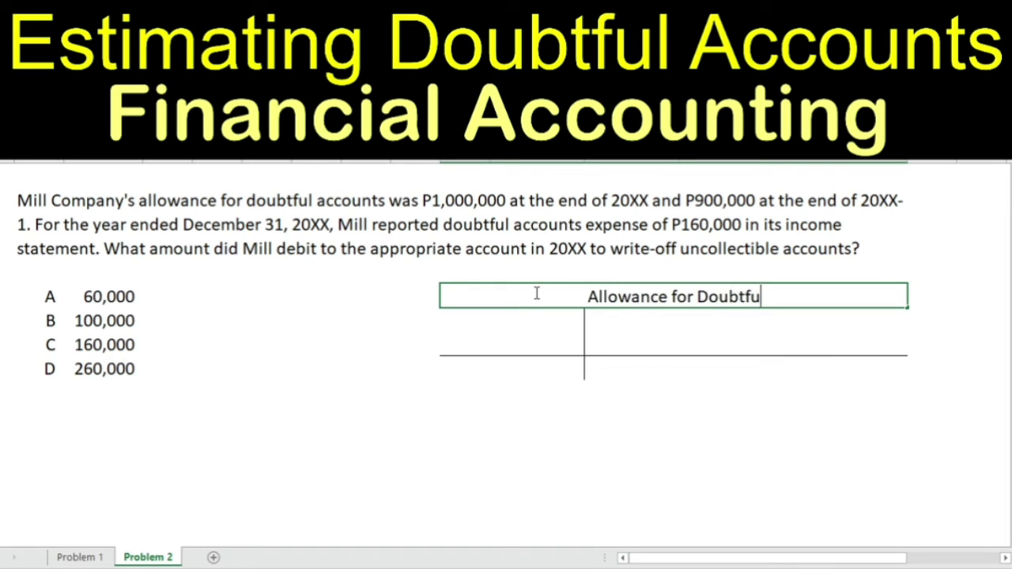
pyautogui.write('l Accounts')
pyautogui.press('Return')
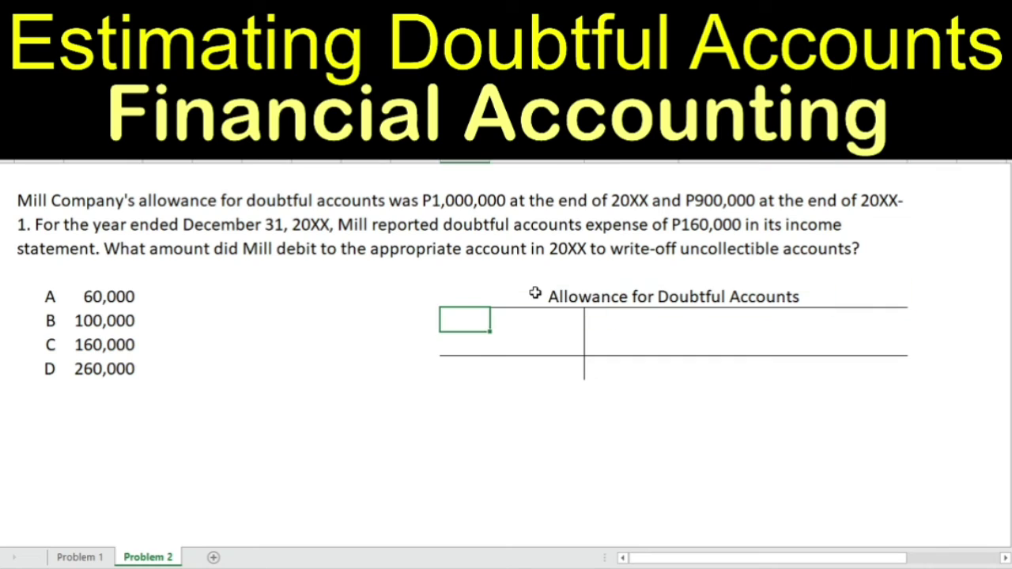
pyautogui.click(535, 293)
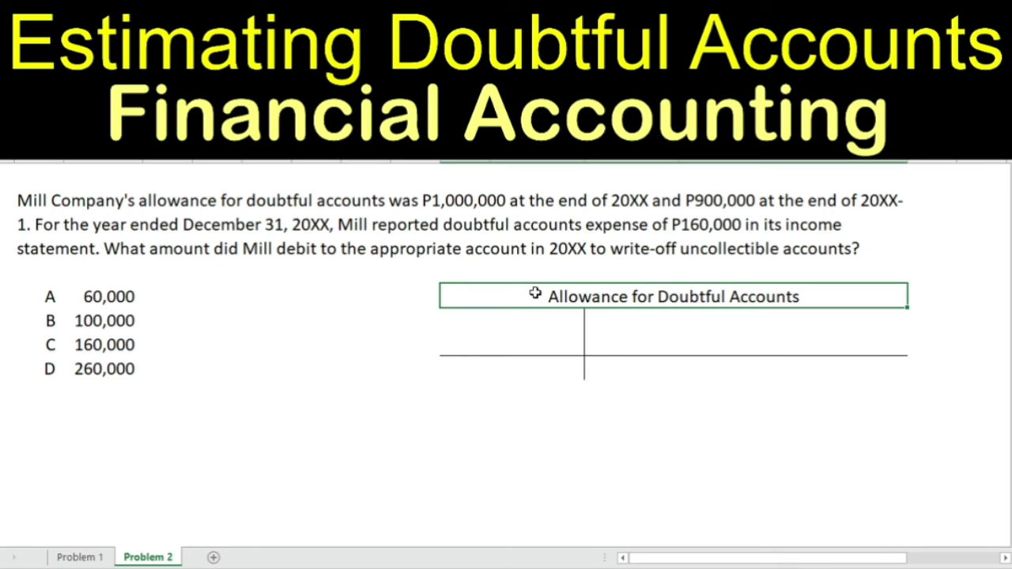
pyautogui.press('Down')
pyautogui.press('Right')
pyautogui.press('Right')
# - Add the credit-side labels beginning balance, DAE and ending balance
pyautogui.write('b')
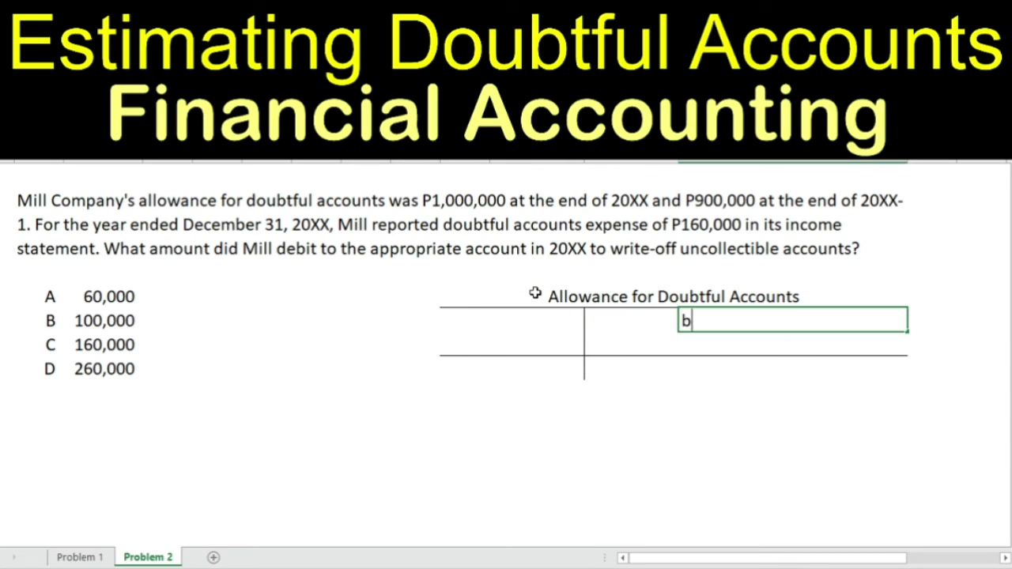
pyautogui.write('eginning balance')
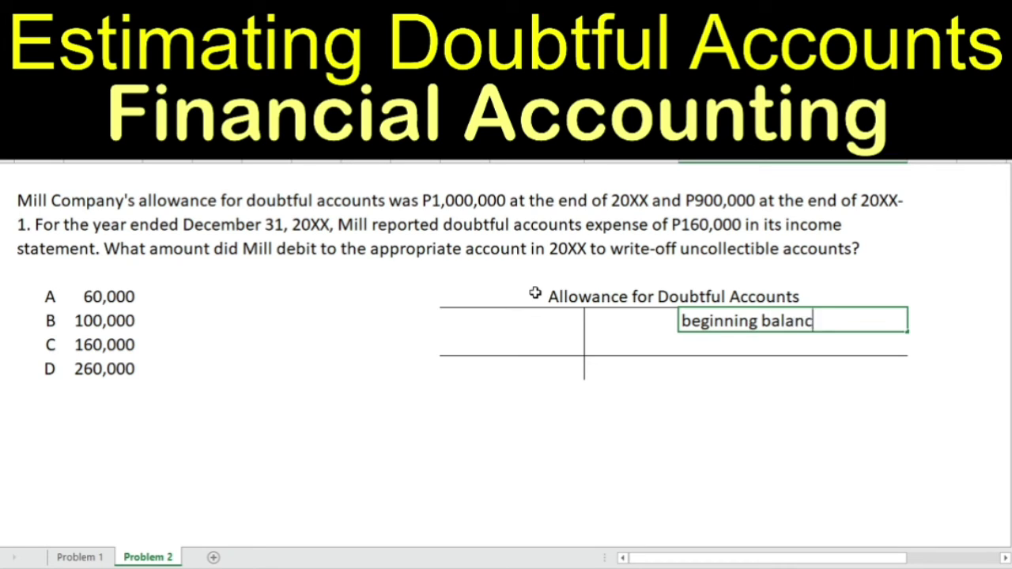
pyautogui.press('Return')
pyautogui.press('Down')
pyautogui.write('ending balance')
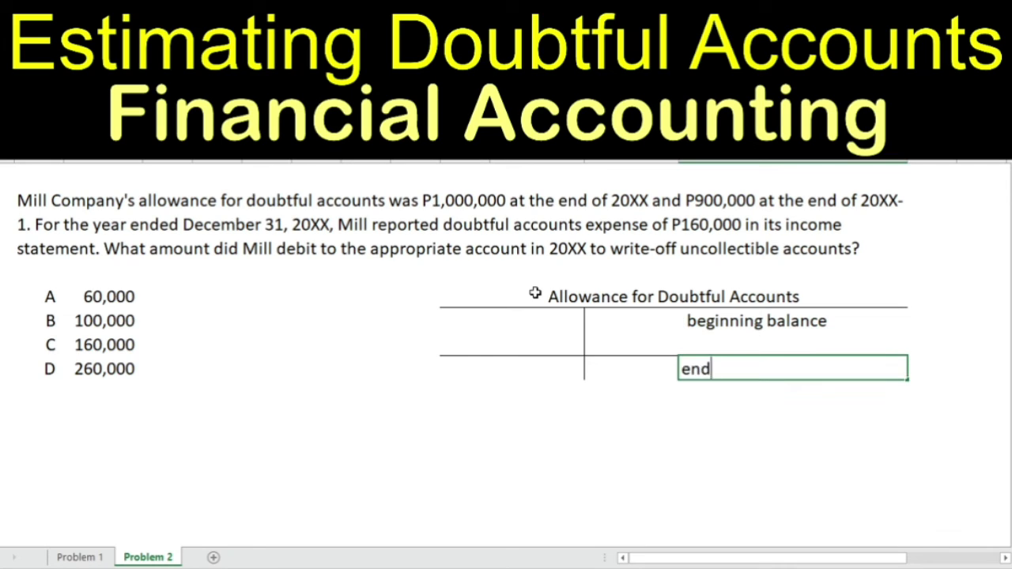
pyautogui.press('Return')
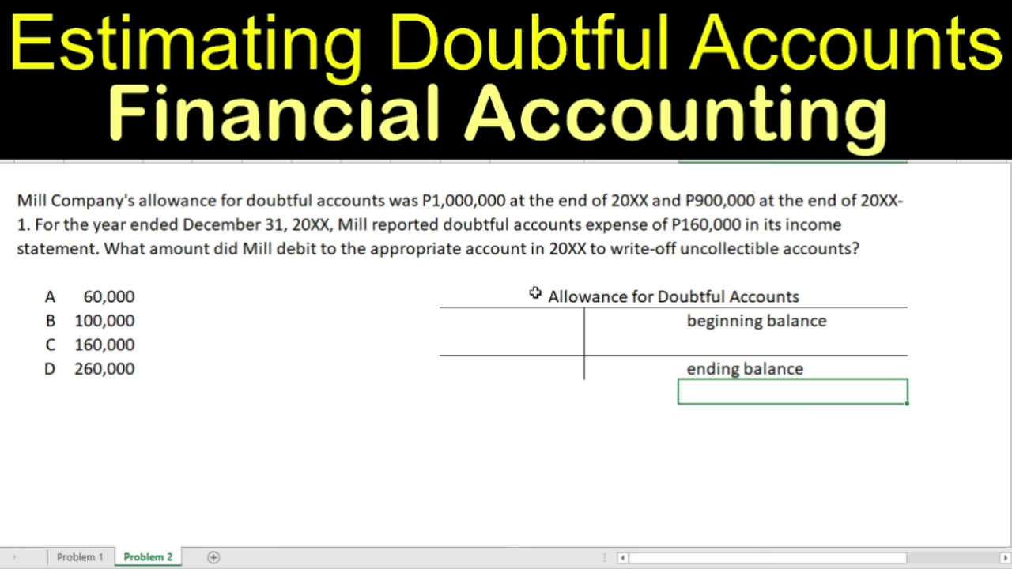
pyautogui.press('Up')
pyautogui.press('Up')
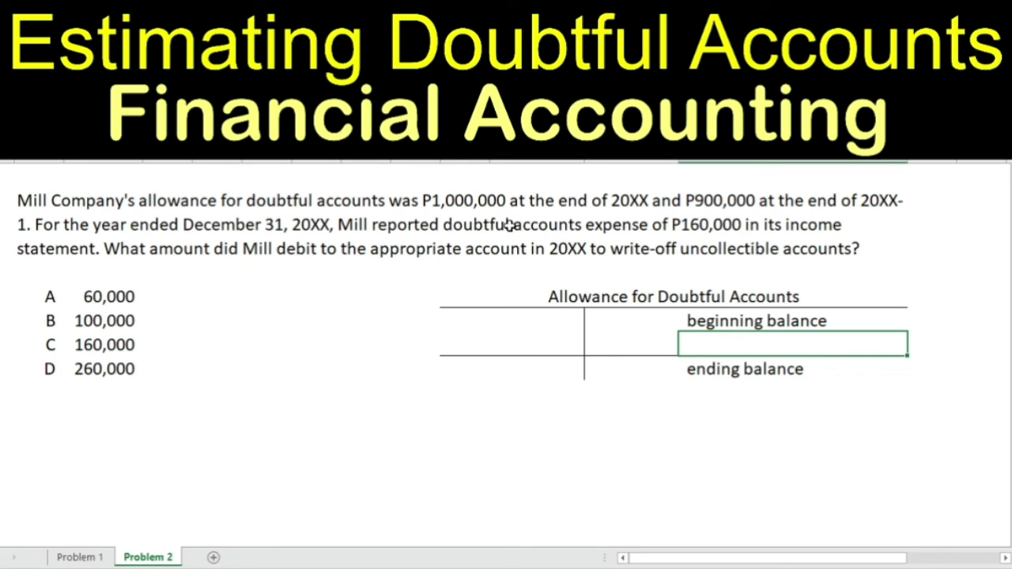
pyautogui.write('DAE')
pyautogui.press('Return')
pyautogui.press('Up')
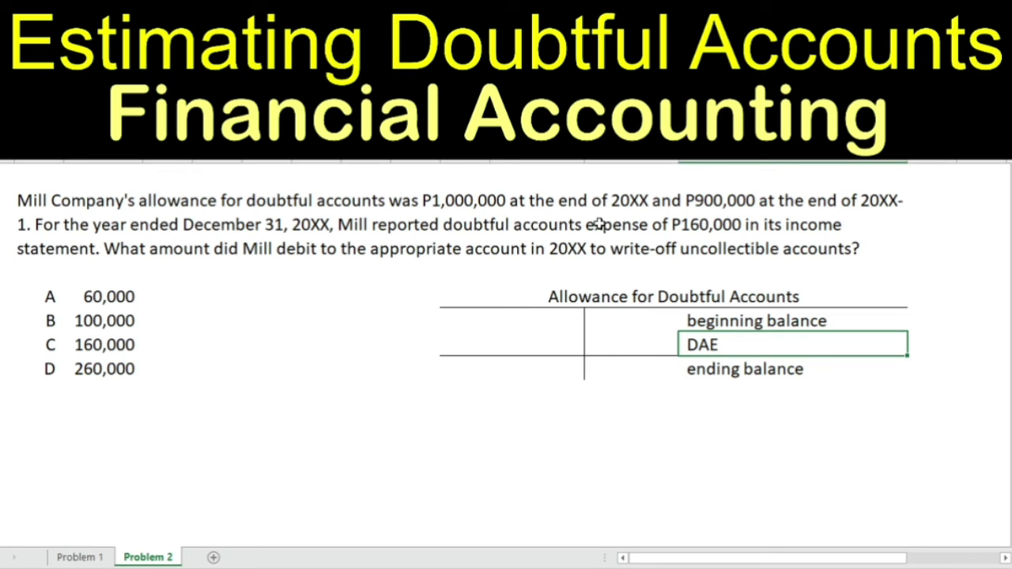
pyautogui.click(441, 202)
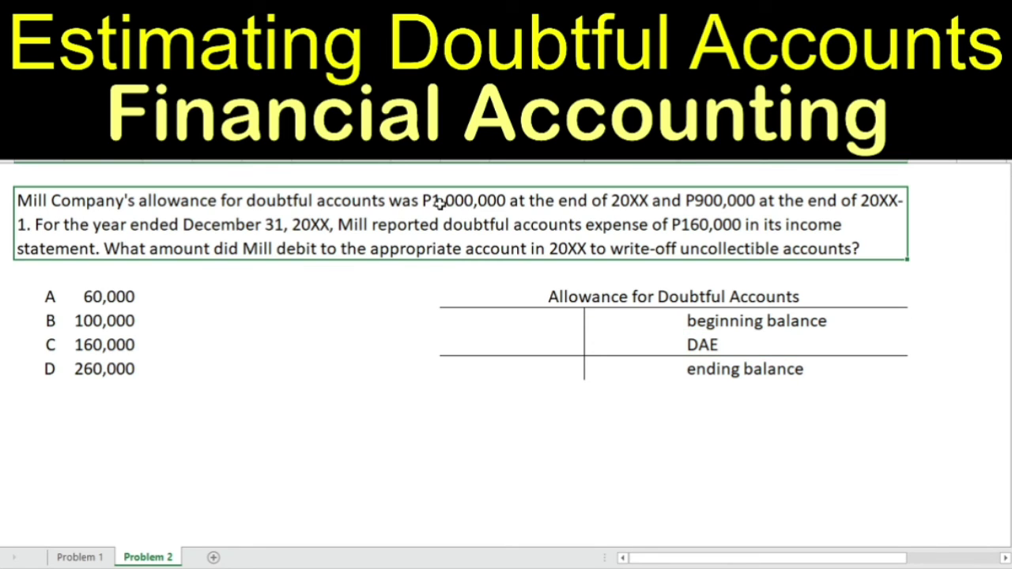
pyautogui.click(626, 359)
# - Enter 1,000,000 as the ending balance and 900,000 as the beginning balance
pyautogui.write('1,000,')
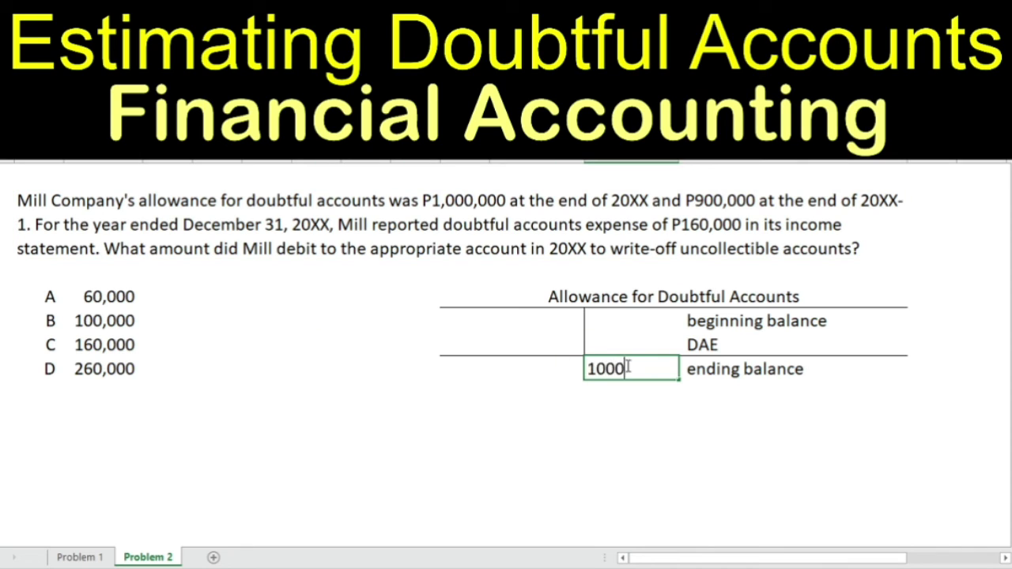
pyautogui.write('0000')
pyautogui.press('Return')
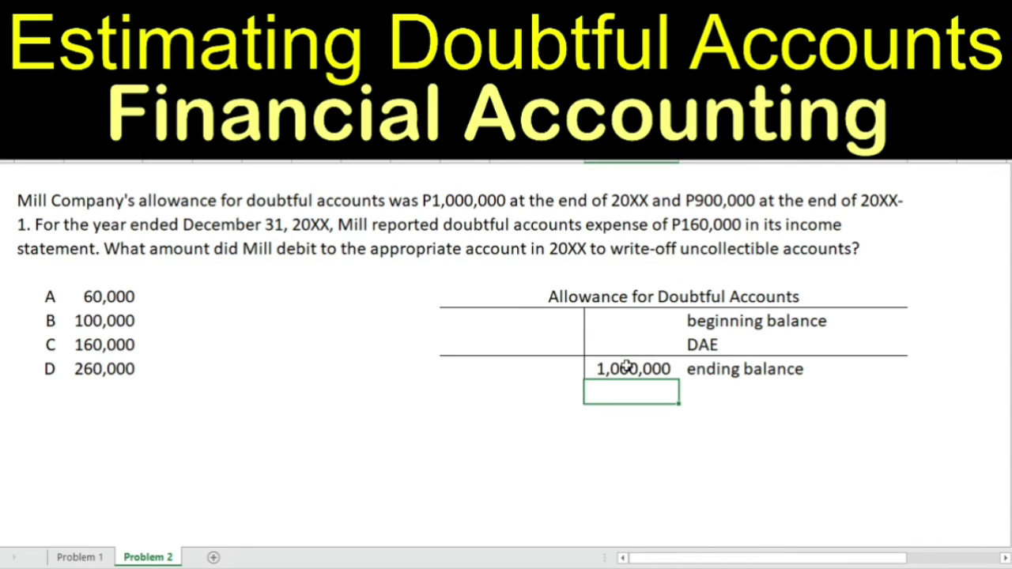
pyautogui.press('Up')
pyautogui.press('Right')
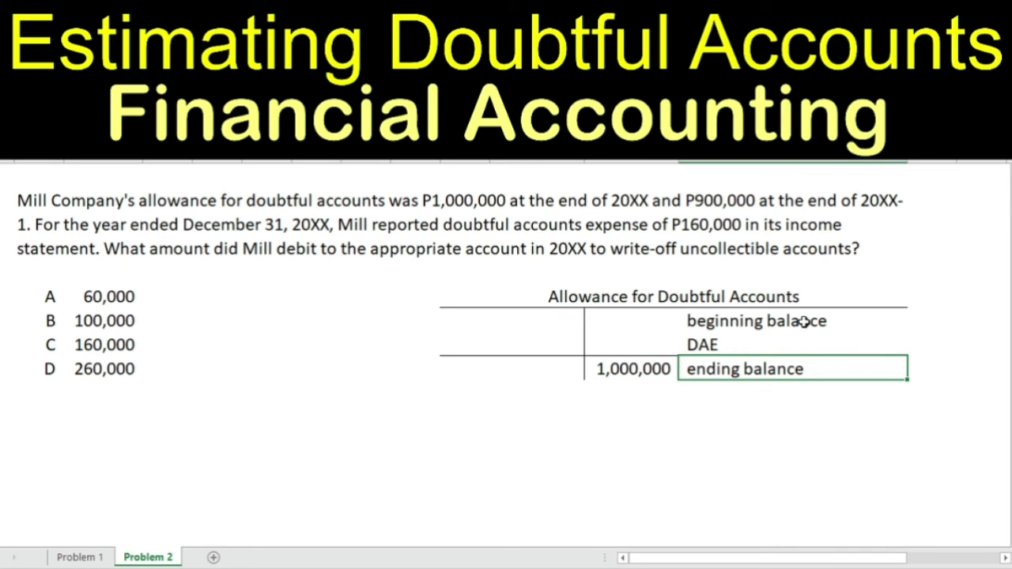
pyautogui.click(626, 315)
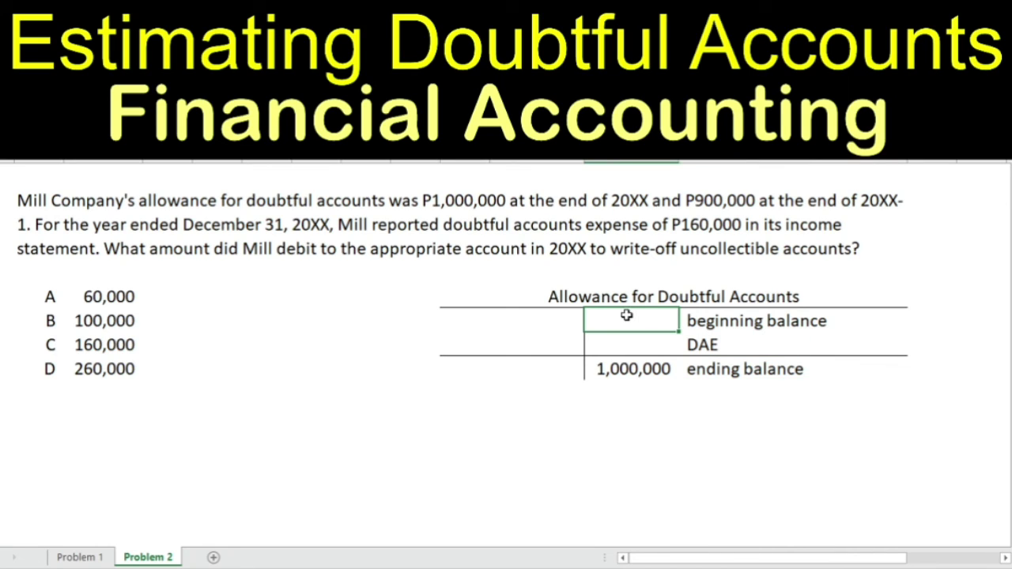
pyautogui.write('900000')
pyautogui.hotkey('ctrl', 'Return')
# - Enter 160,000 as the DAE amount and review the three credit-side figures
pyautogui.press('Down')
pyautogui.write('160,0')
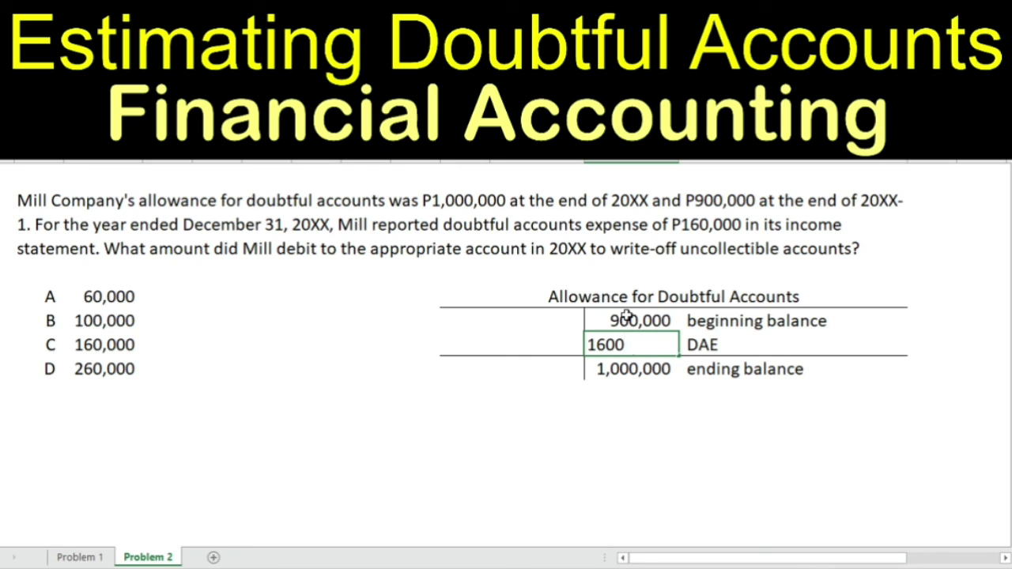
pyautogui.write('00')
pyautogui.press('Right')
pyautogui.press('Left')
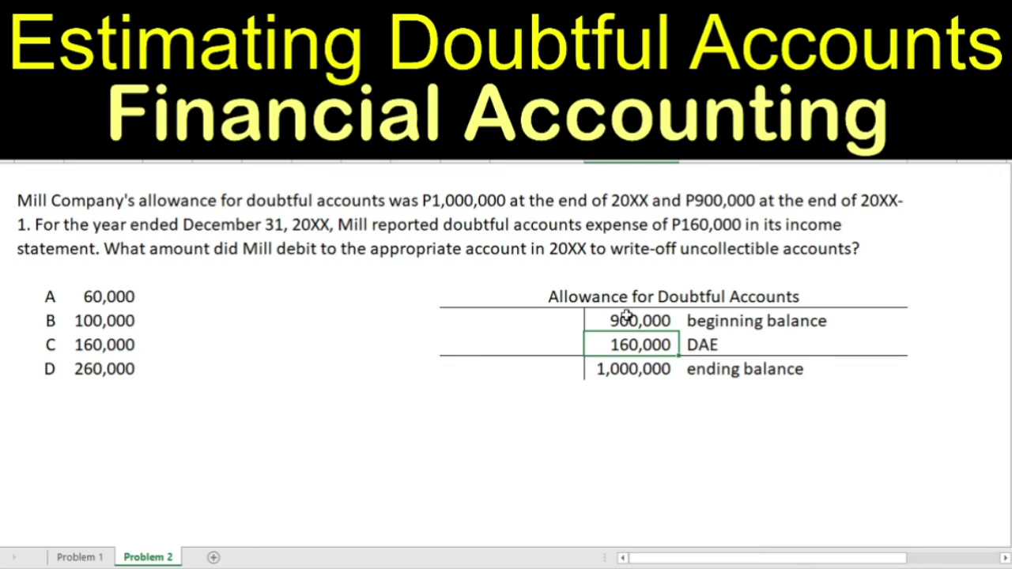
pyautogui.click(605, 320)
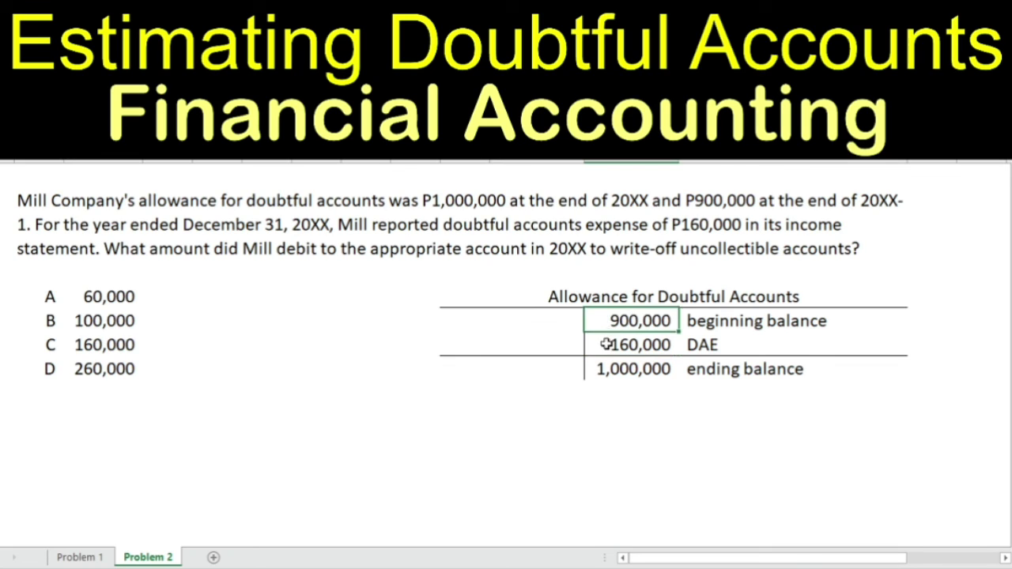
pyautogui.click(605, 344)
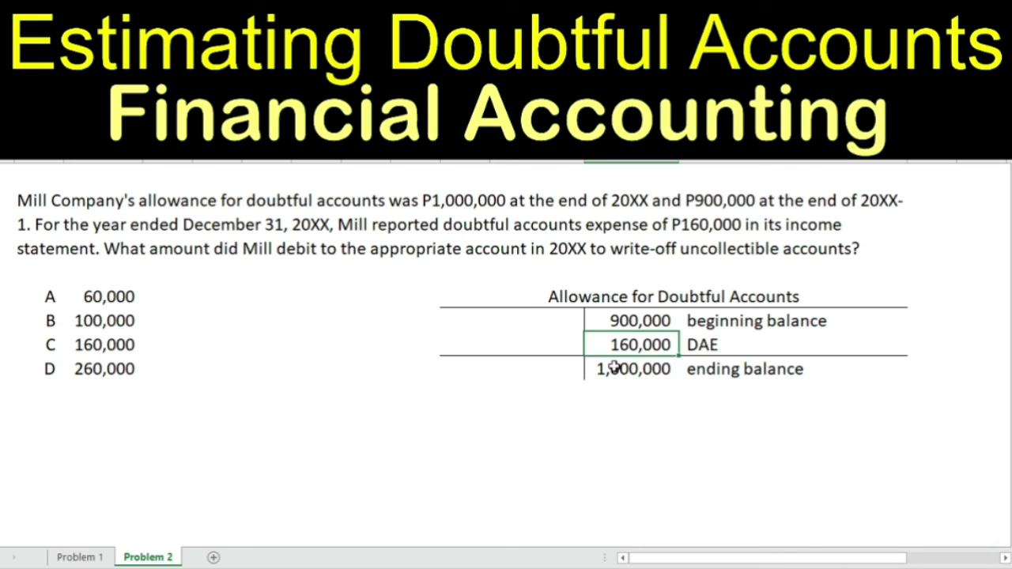
pyautogui.click(614, 368)
pyautogui.click(543, 339)
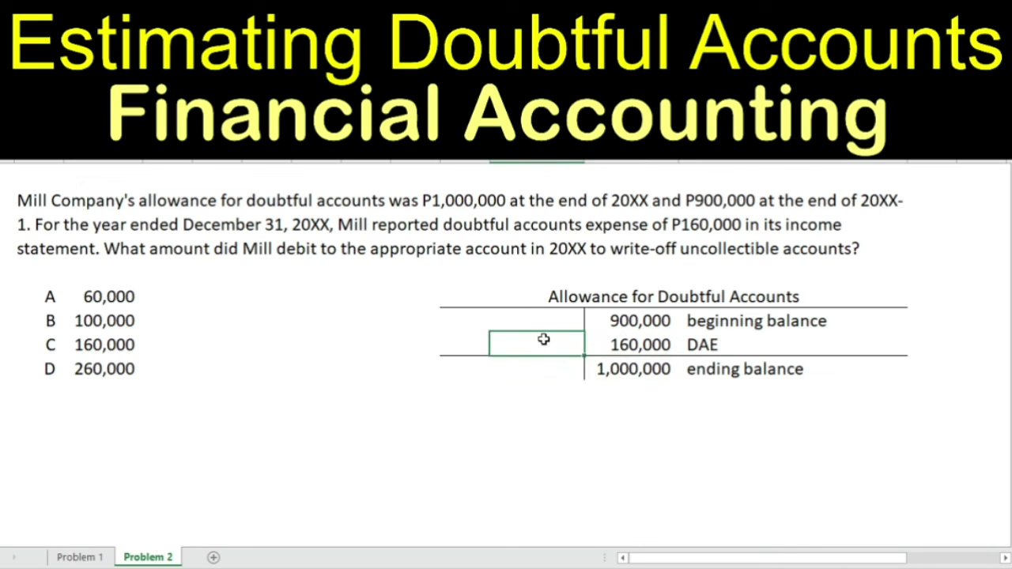
# - Enter the debit-side formula =L7+L8-L9, giving a 60,000 write-off
pyautogui.write('=')
pyautogui.press('Right')
pyautogui.press('Up')
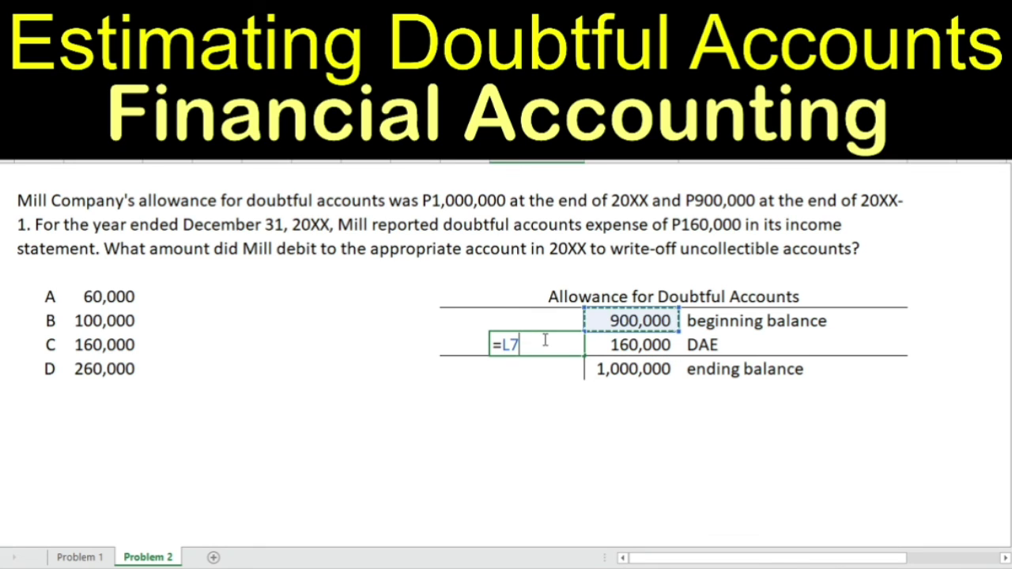
pyautogui.write('+')
pyautogui.press('Down')
pyautogui.press('Up')
pyautogui.press('Right')
pyautogui.write('-')
pyautogui.press('Down')
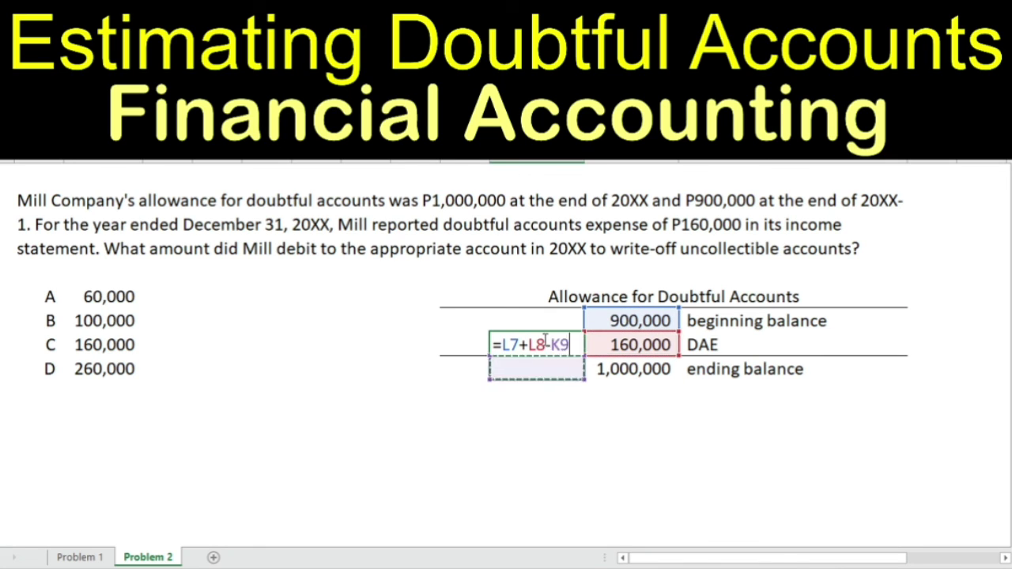
pyautogui.press('Right')
pyautogui.press('Return')
pyautogui.press('Up')
# - Label the 60,000 entry 'write-off' and right-align the label
pyautogui.press('Left')
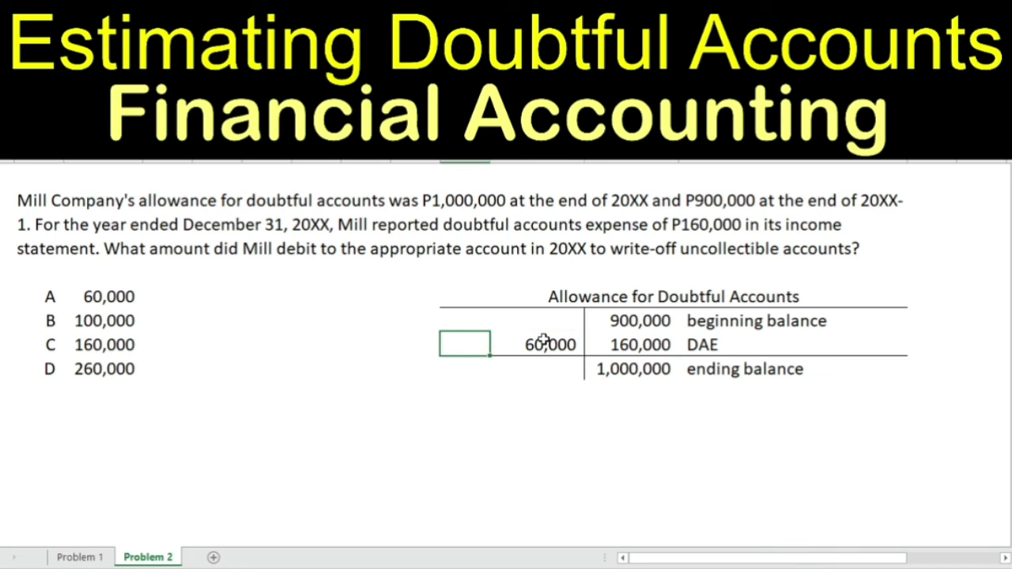
pyautogui.write('write-off')
pyautogui.press('Return')
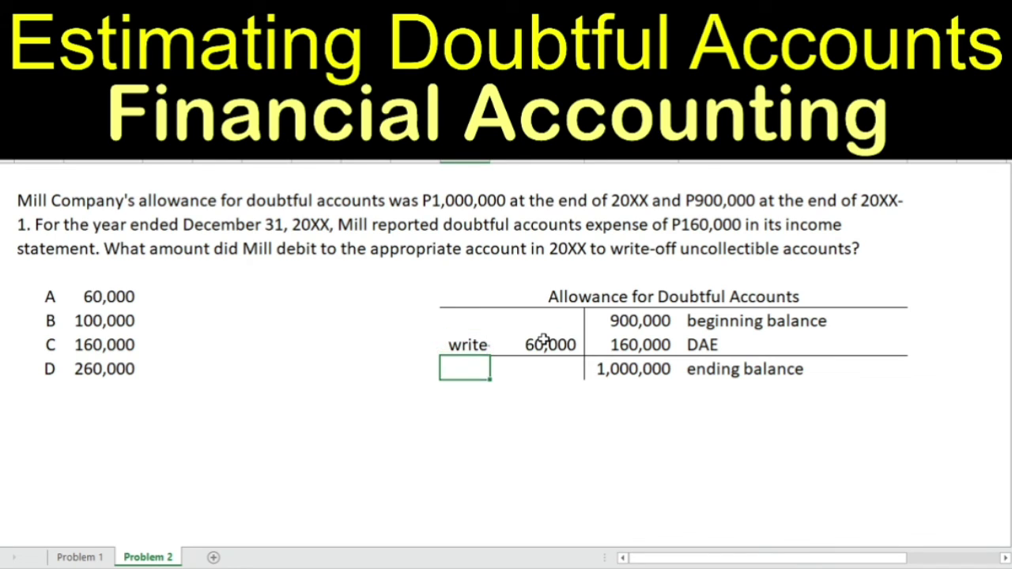
pyautogui.press('Up')
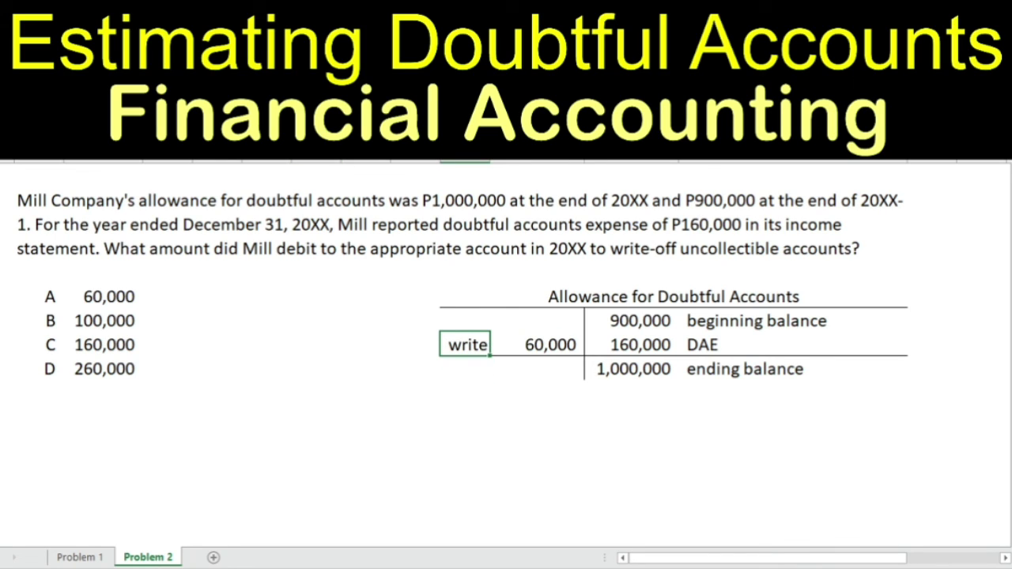
pyautogui.hotkey('alt', 'h')
pyautogui.press('a')
pyautogui.press('r')
pyautogui.click(74, 272)
# - Make answer A and its 60,000 amount bold
pyautogui.click(73, 286)
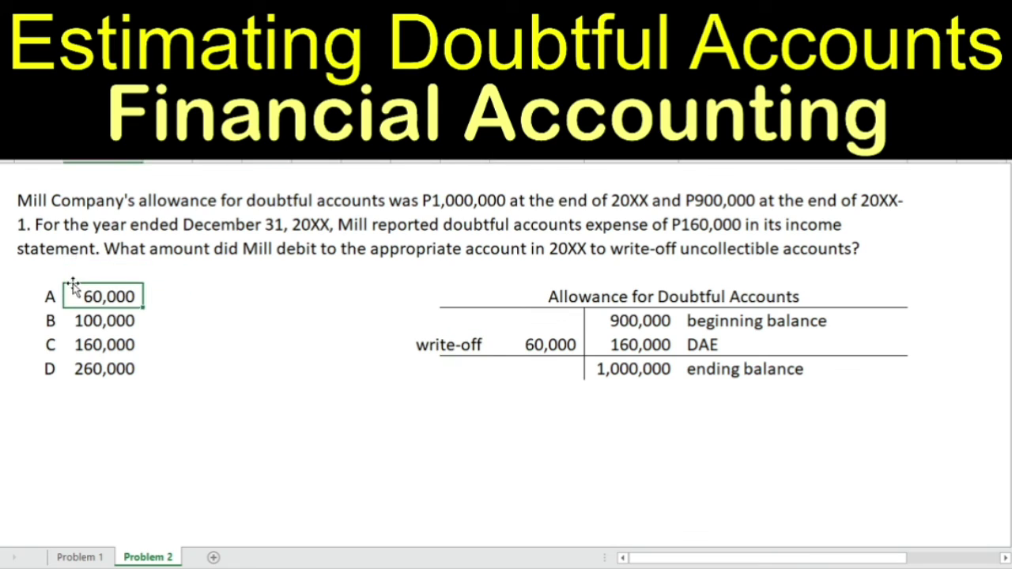
pyautogui.hotkey('shift', 'Left')
pyautogui.hotkey('ctrl', 'b')
pyautogui.press('Right')
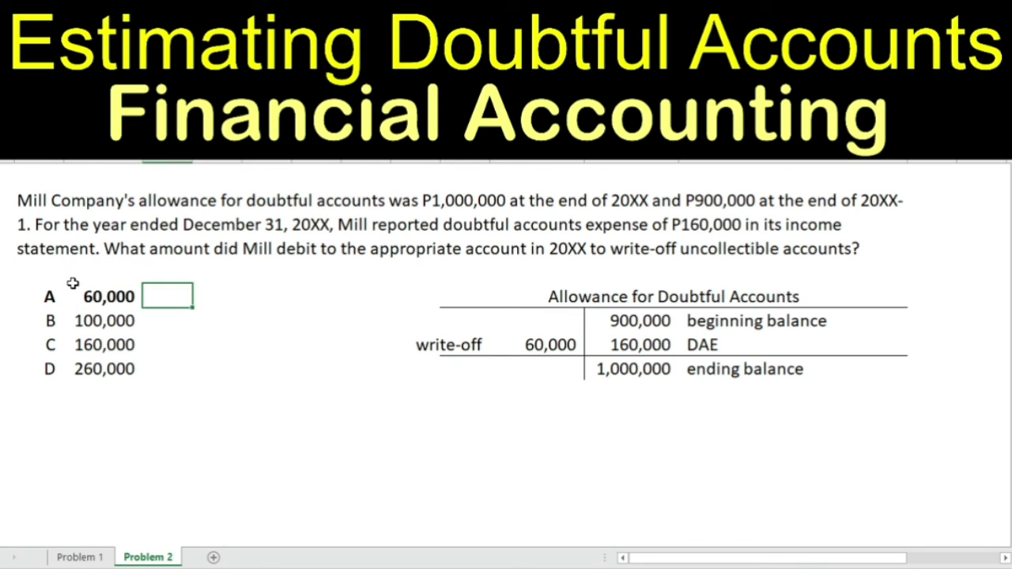
# - Fill the write-off label and 60,000 amount cells yellow, including the overflow cell
pyautogui.click(471, 345)
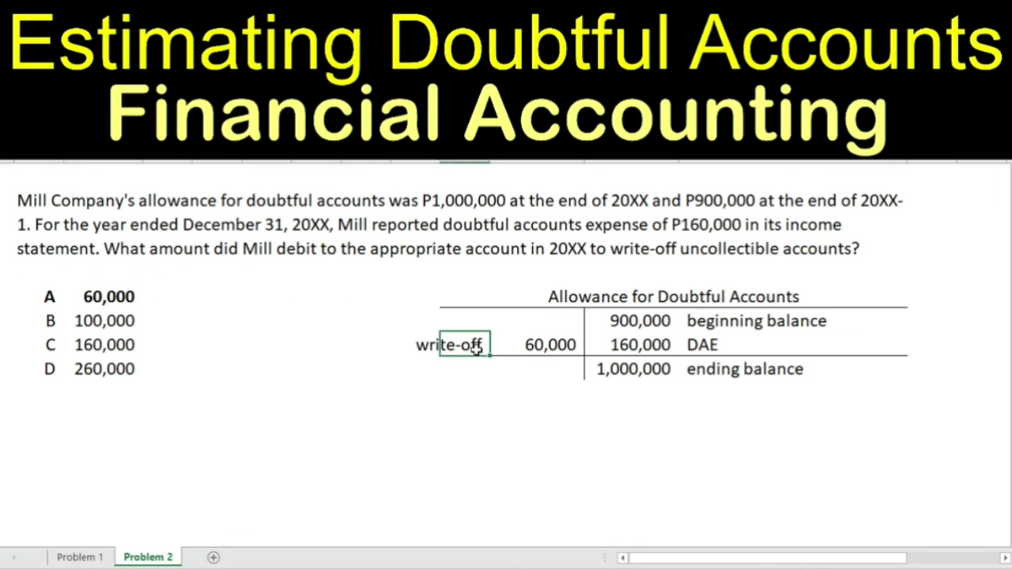
pyautogui.hotkey('shift', 'Right')
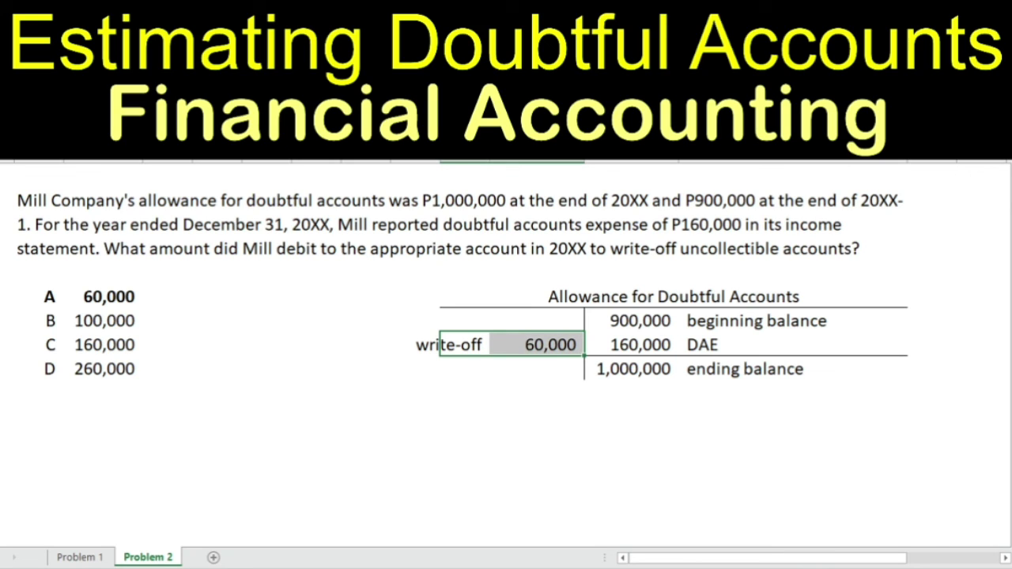
pyautogui.press('F4')
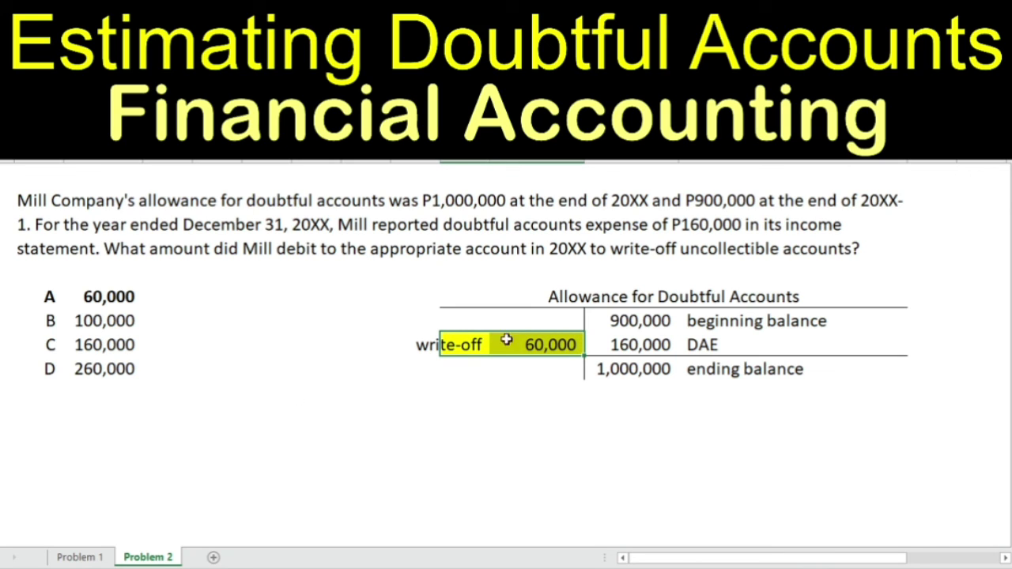
pyautogui.click(628, 298)
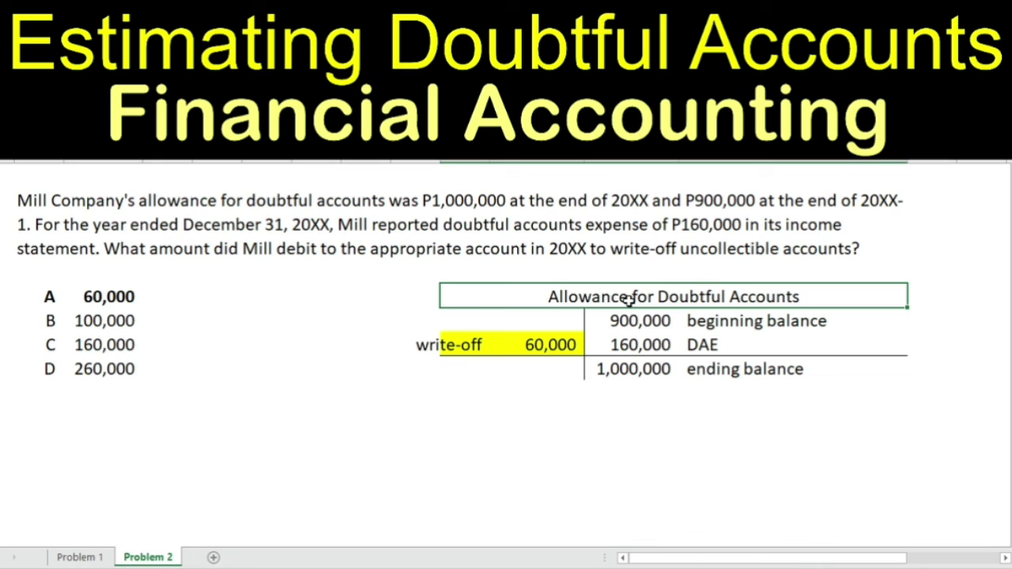
pyautogui.click(419, 344)
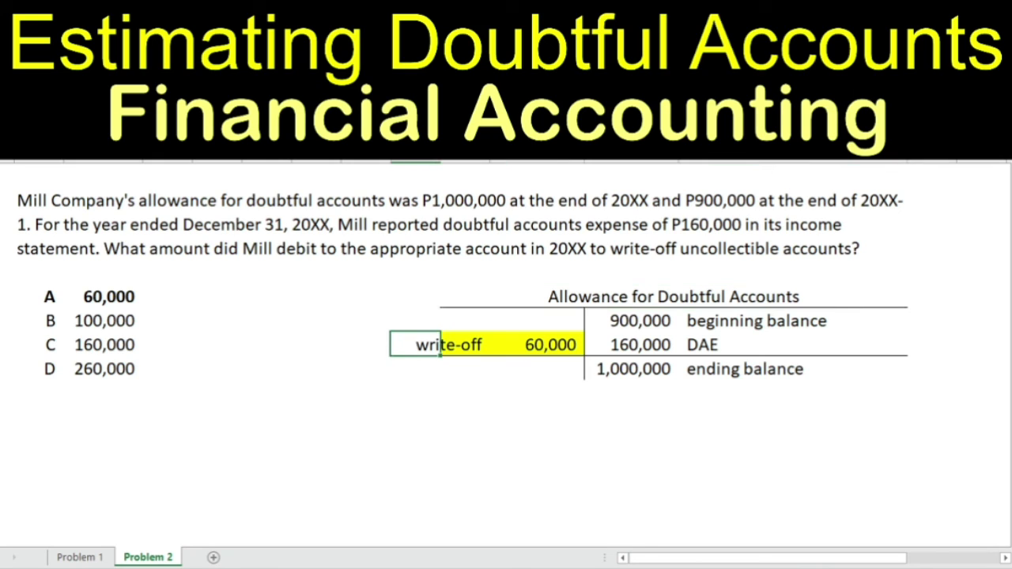
pyautogui.press('F4')
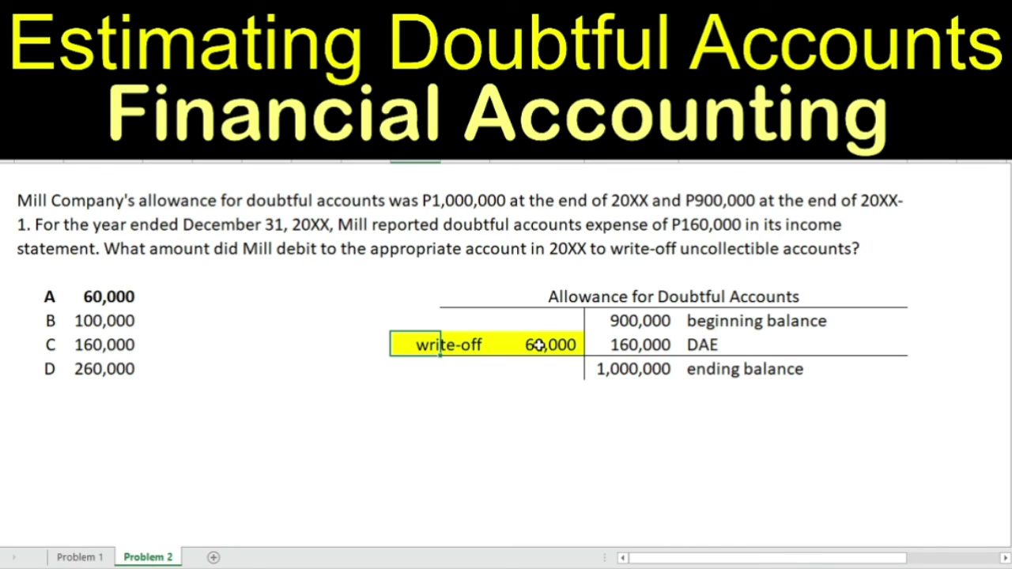
# - Turn answer A and 60,000 red
pyautogui.click(76, 293)
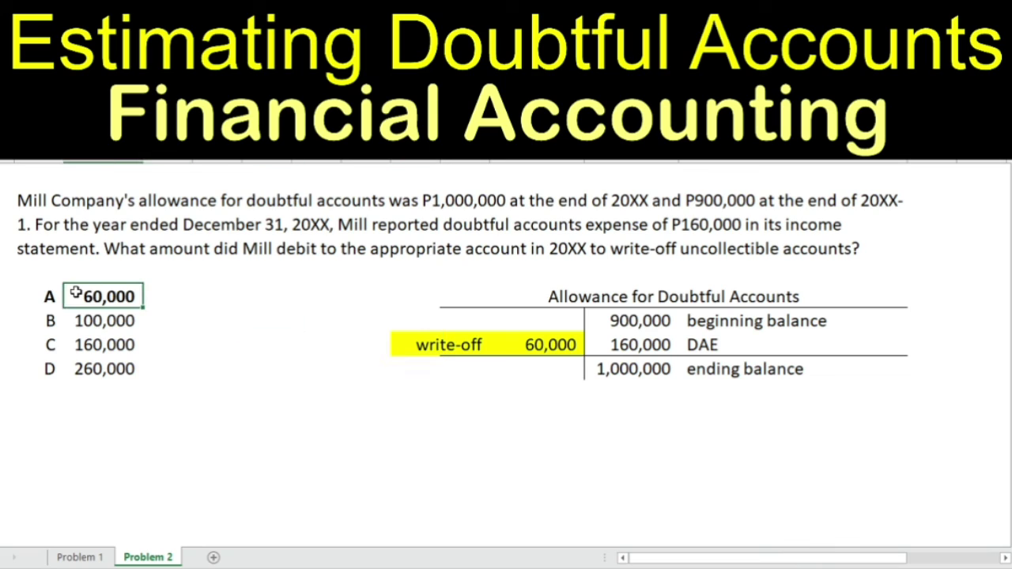
pyautogui.hotkey('shift', 'Left')
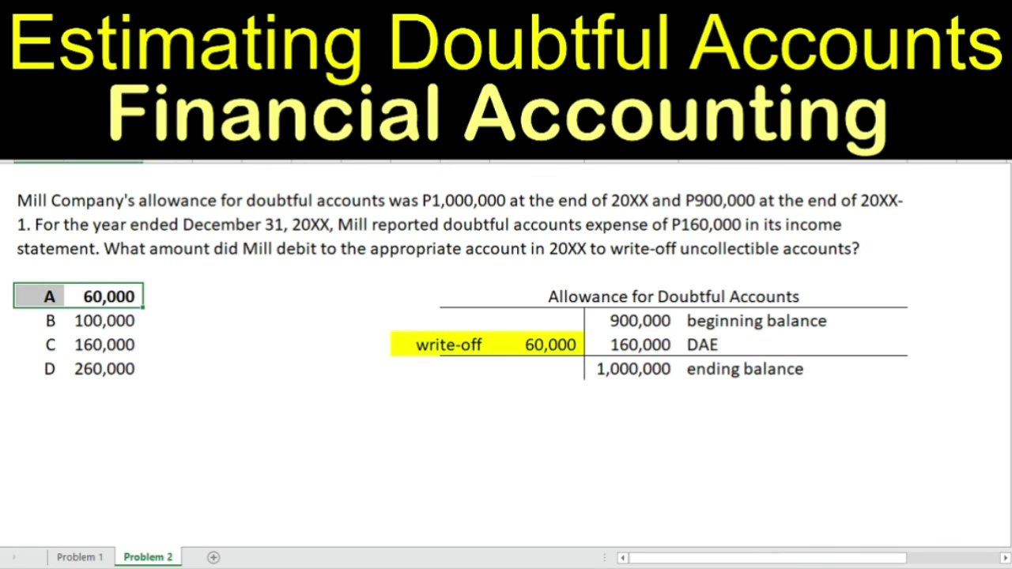
pyautogui.click(272, 325)
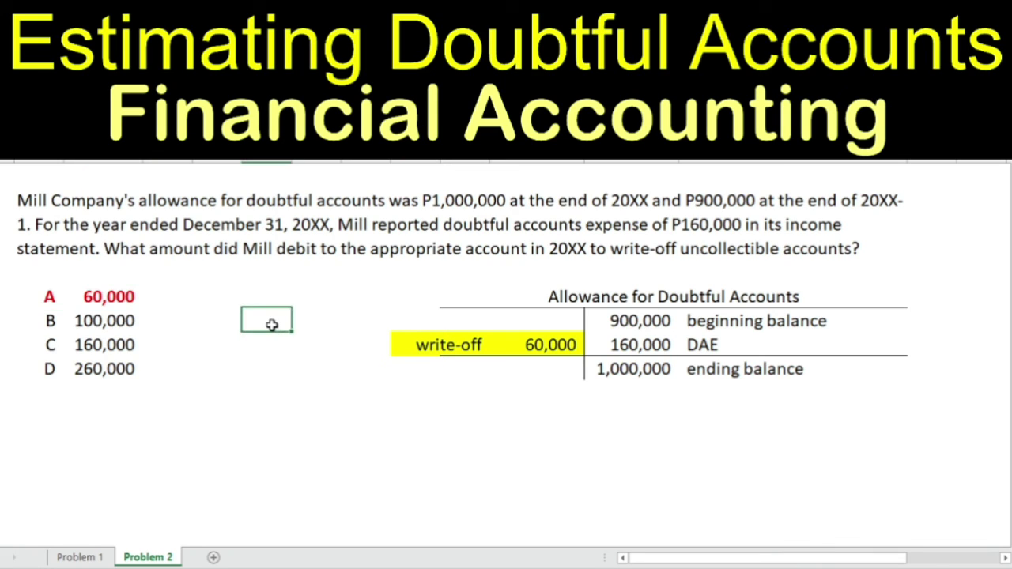